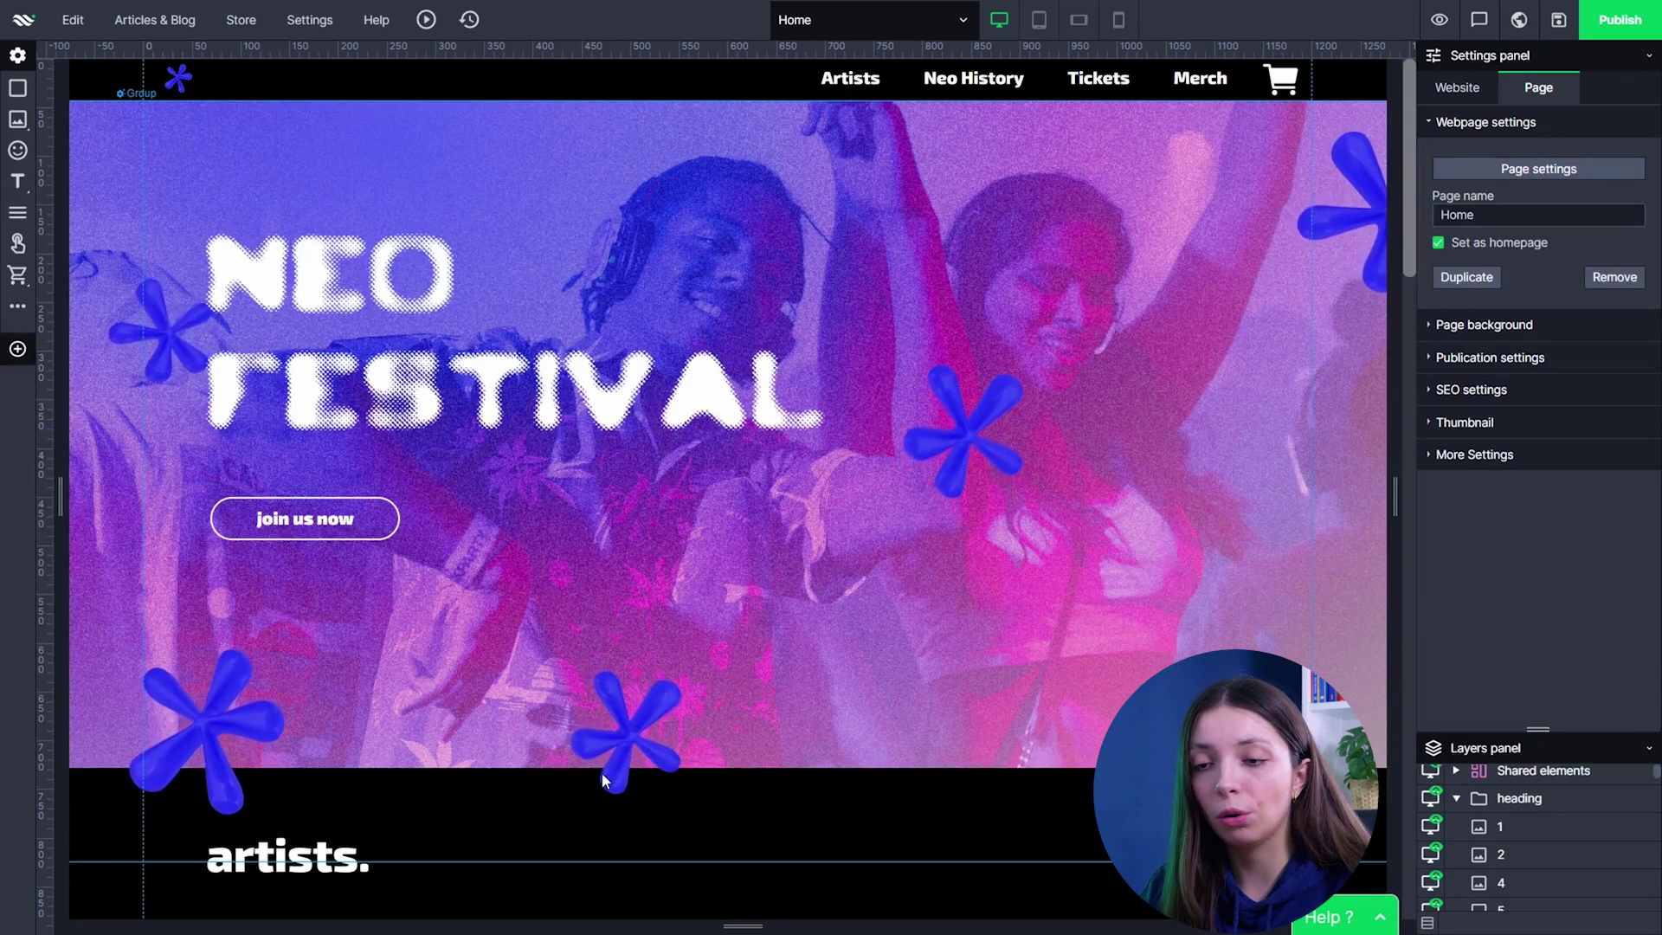
Duplicate the blue star and move the copy toward the hero's bottom edge.
{"action": "left_click", "coordinate": [173, 747]}
{"action": "key", "text": "ctrl+c"}
{"action": "key", "text": "ctrl+v"}
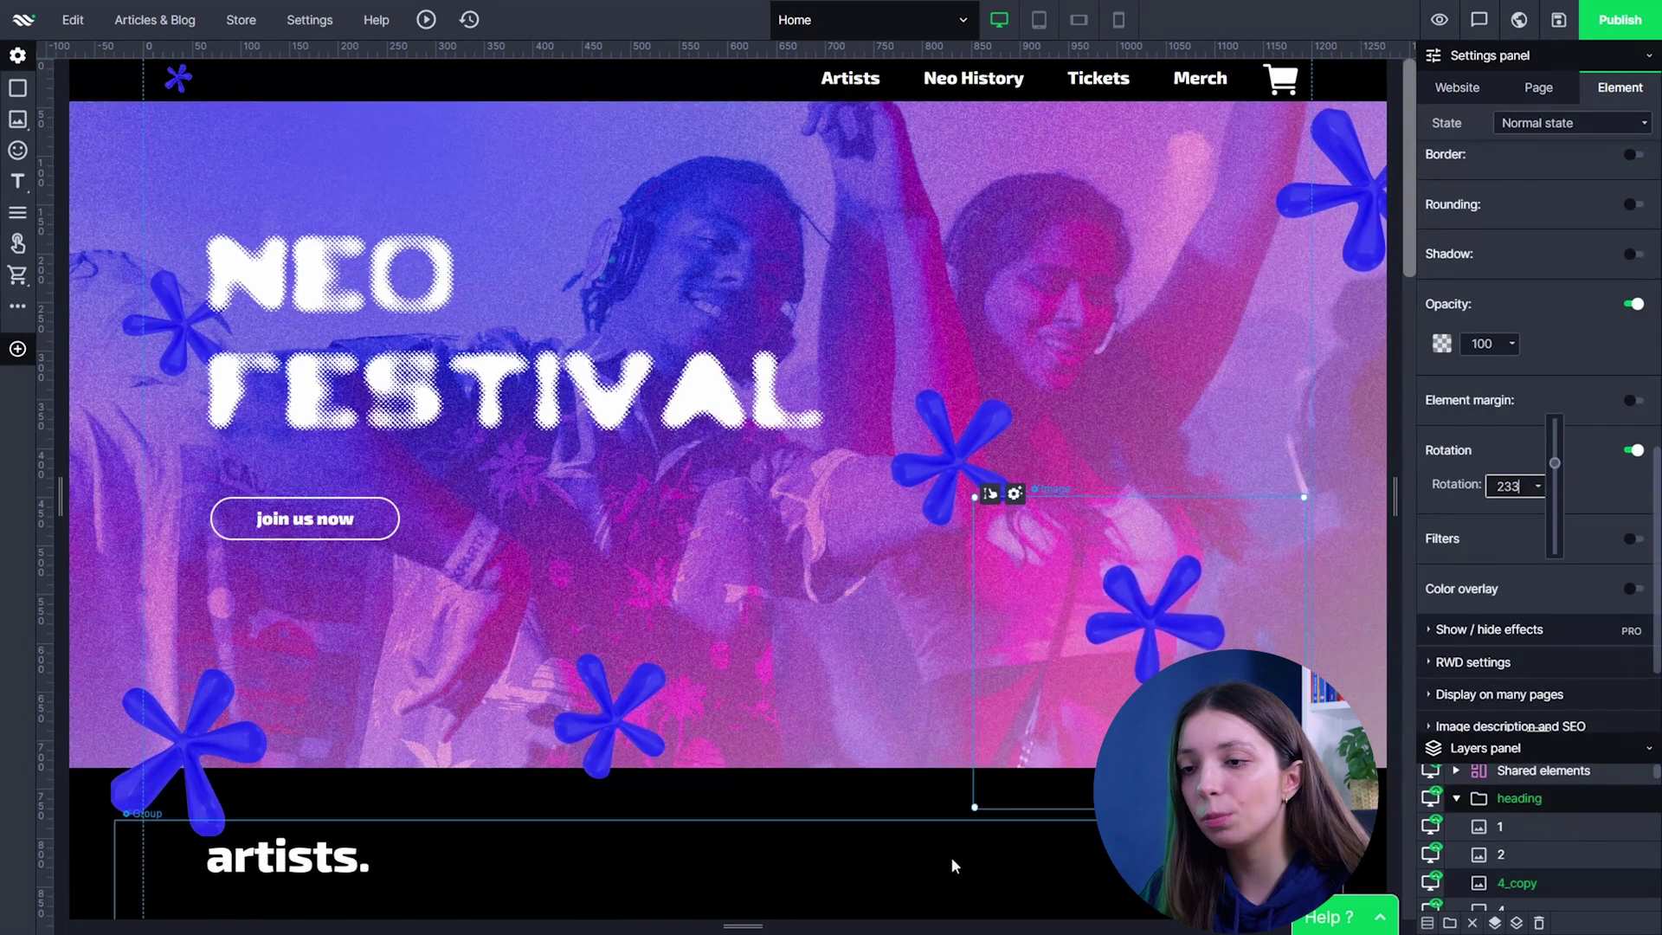
{"action": "mouse_move", "coordinate": [951, 855]}
{"action": "left_mouse_down"}
{"action": "mouse_move", "coordinate": [926, 814]}
{"action": "mouse_move", "coordinate": [906, 821]}
{"action": "left_mouse_up"}
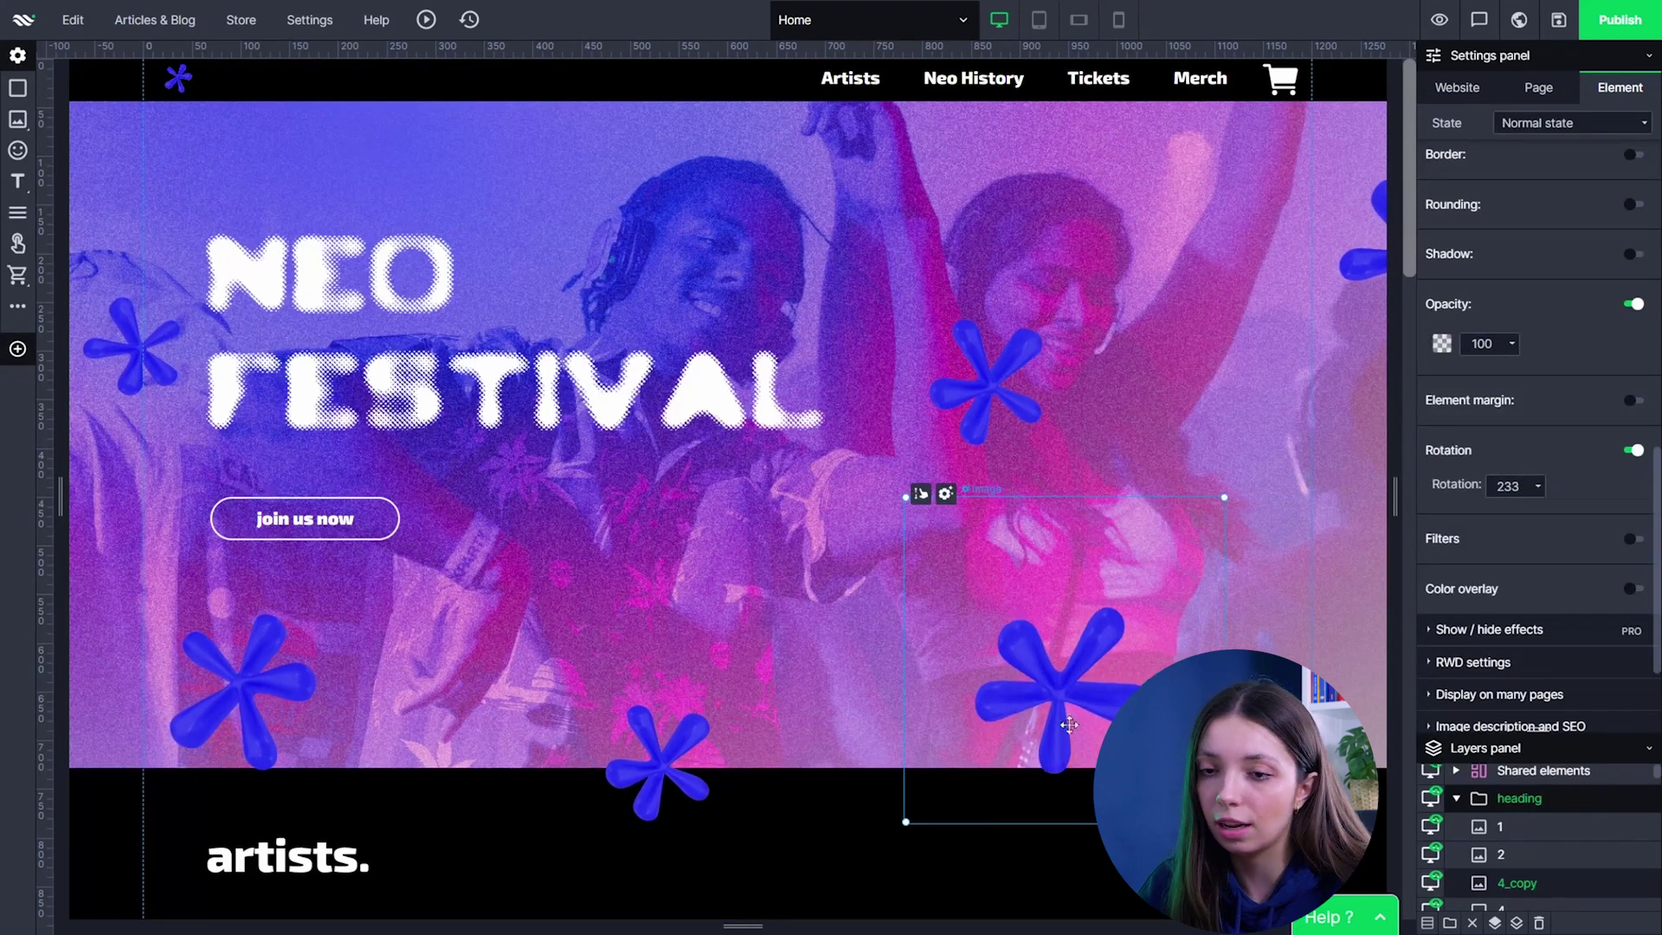
Enlarge the star copy and rotate it to a new angle.
{"action": "left_click_drag", "start_coordinate": [1203, 513], "coordinate": [1271, 471]}
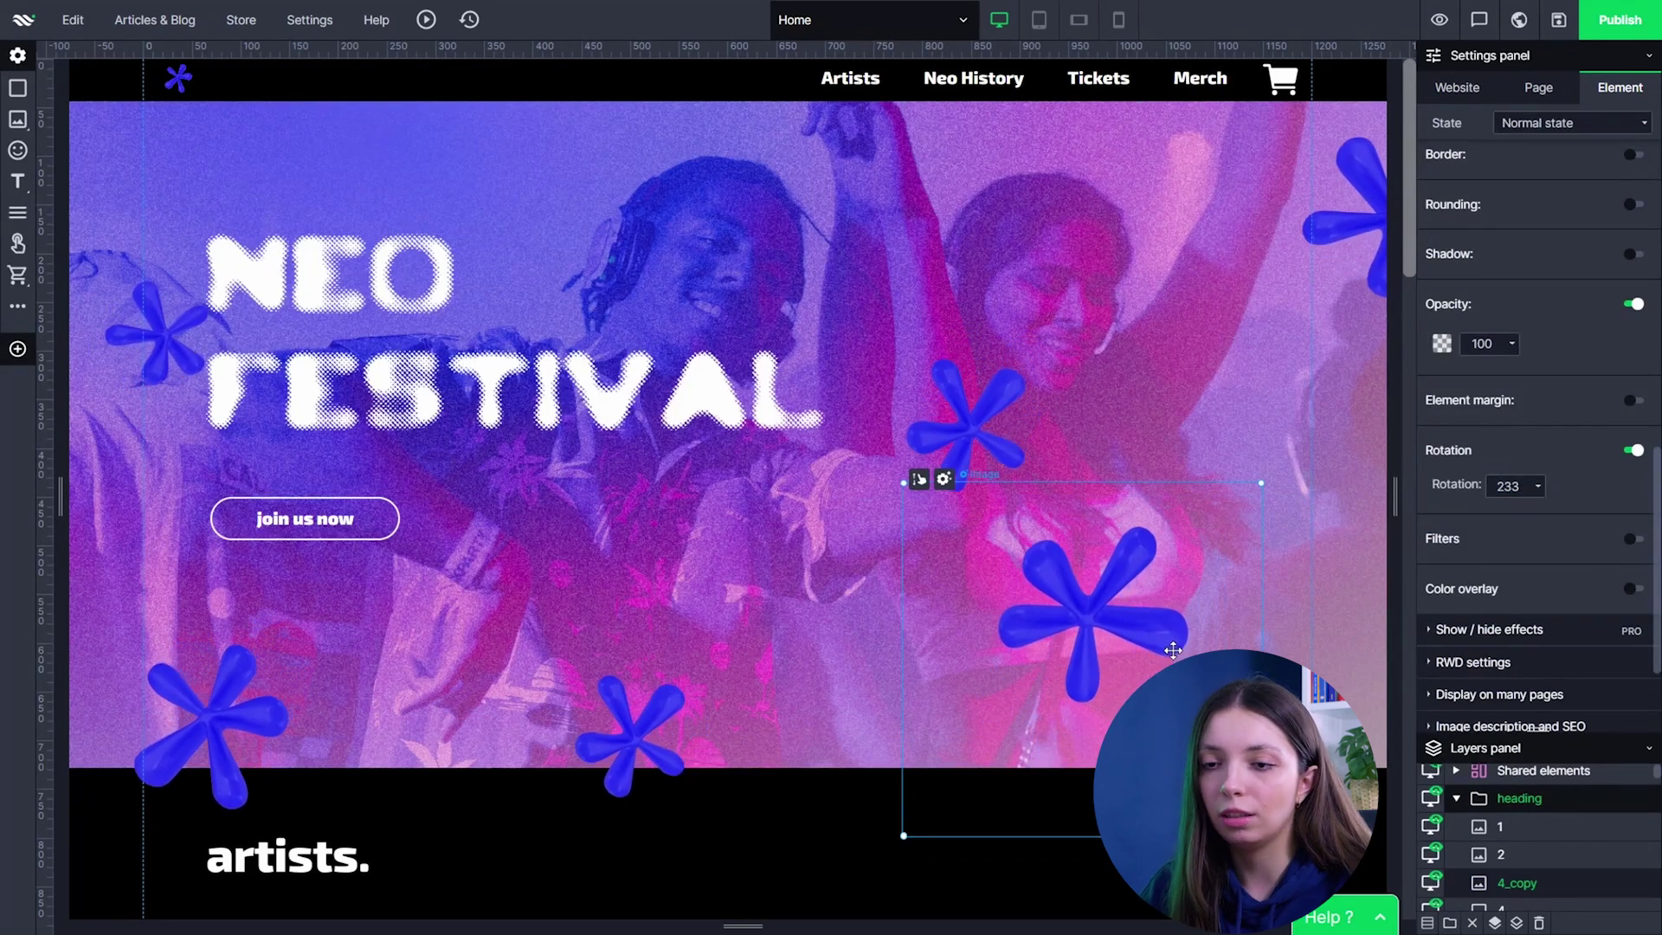
{"action": "left_click", "coordinate": [1538, 486]}
{"action": "left_click_drag", "start_coordinate": [1555, 472], "coordinate": [1556, 492]}
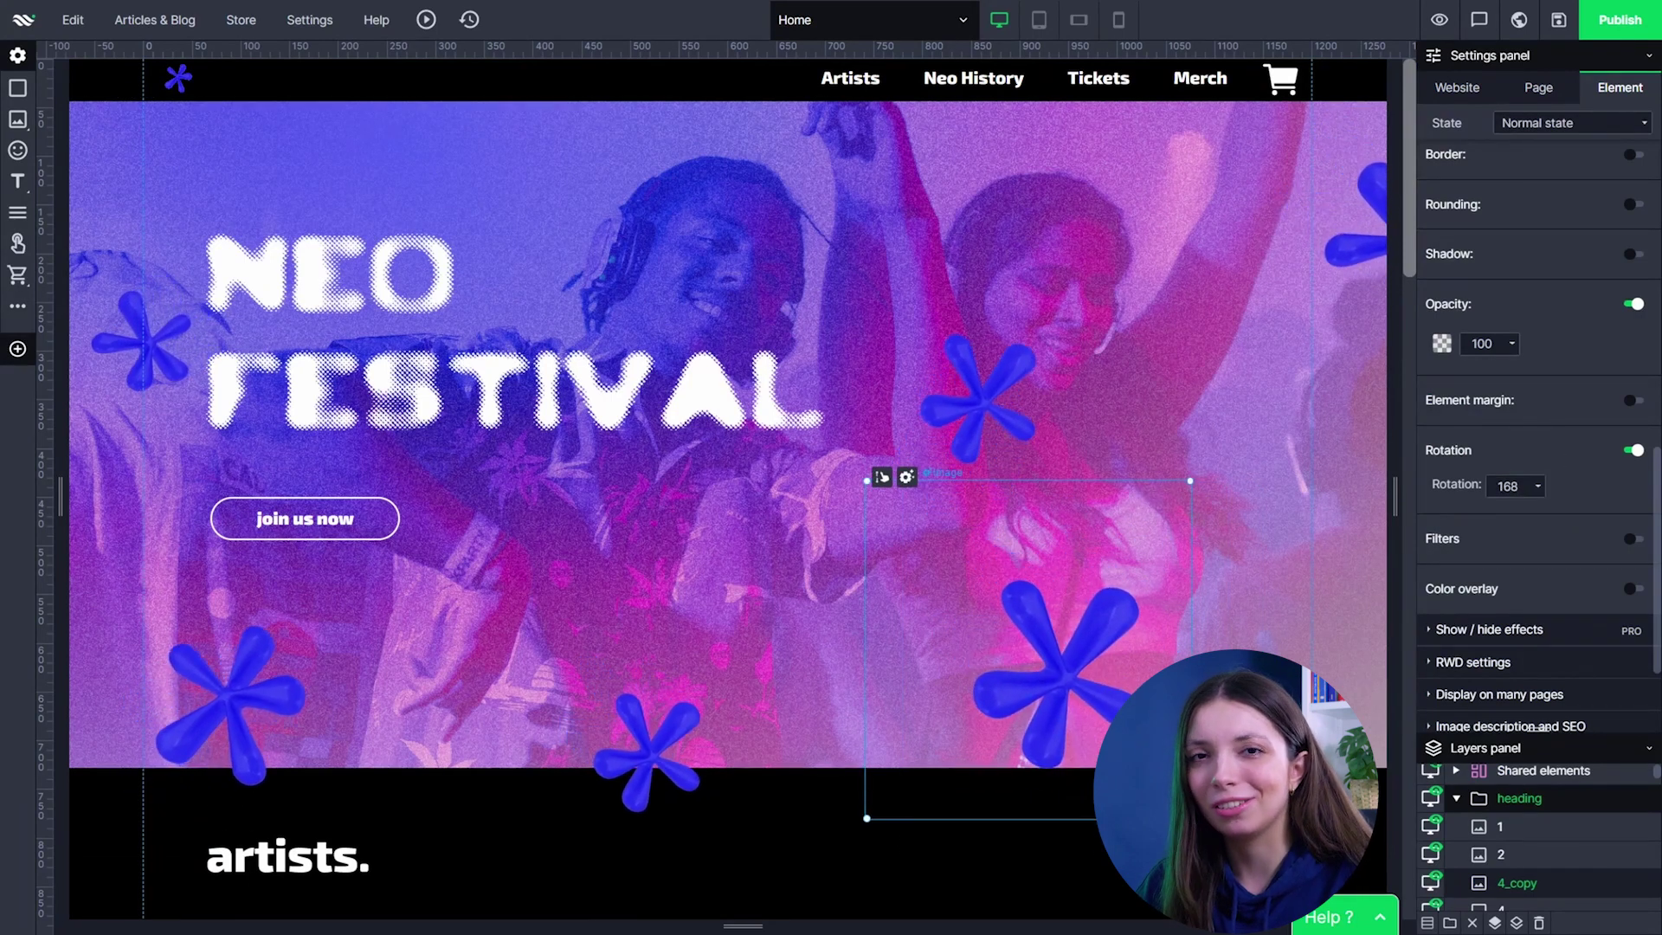
{"action": "left_click", "coordinate": [1287, 656]}
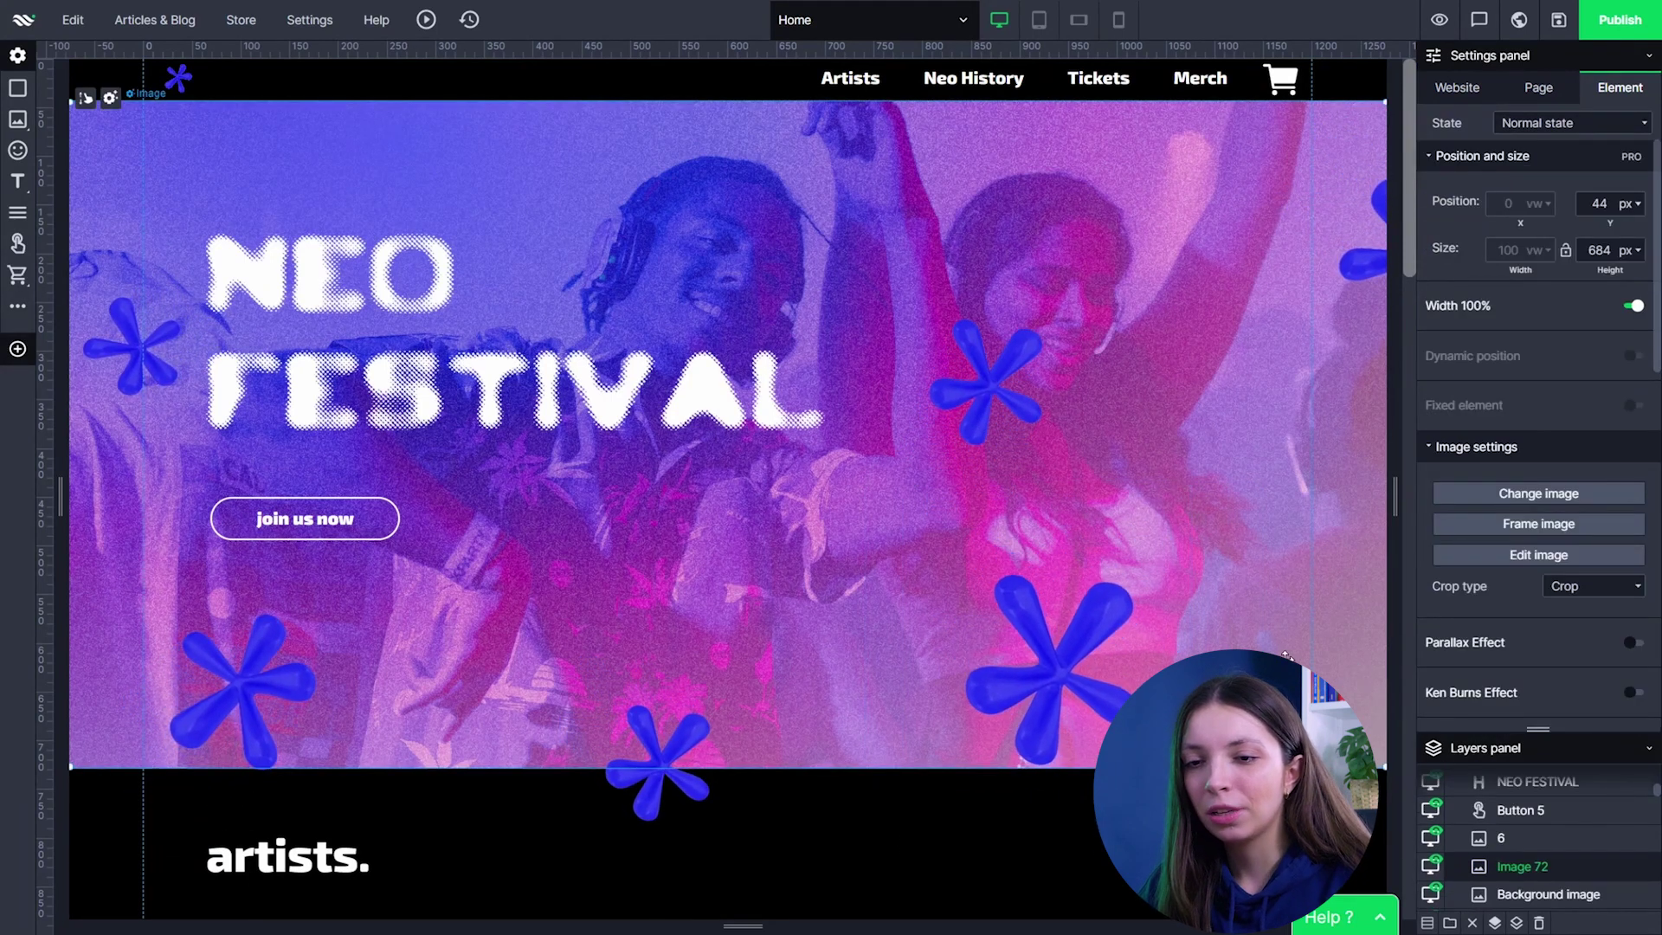
{"action": "scroll", "coordinate": [1299, 594], "scroll_direction": "down", "scroll_amount": 3}
{"action": "scroll", "coordinate": [1299, 594], "scroll_direction": "down", "scroll_amount": 4}
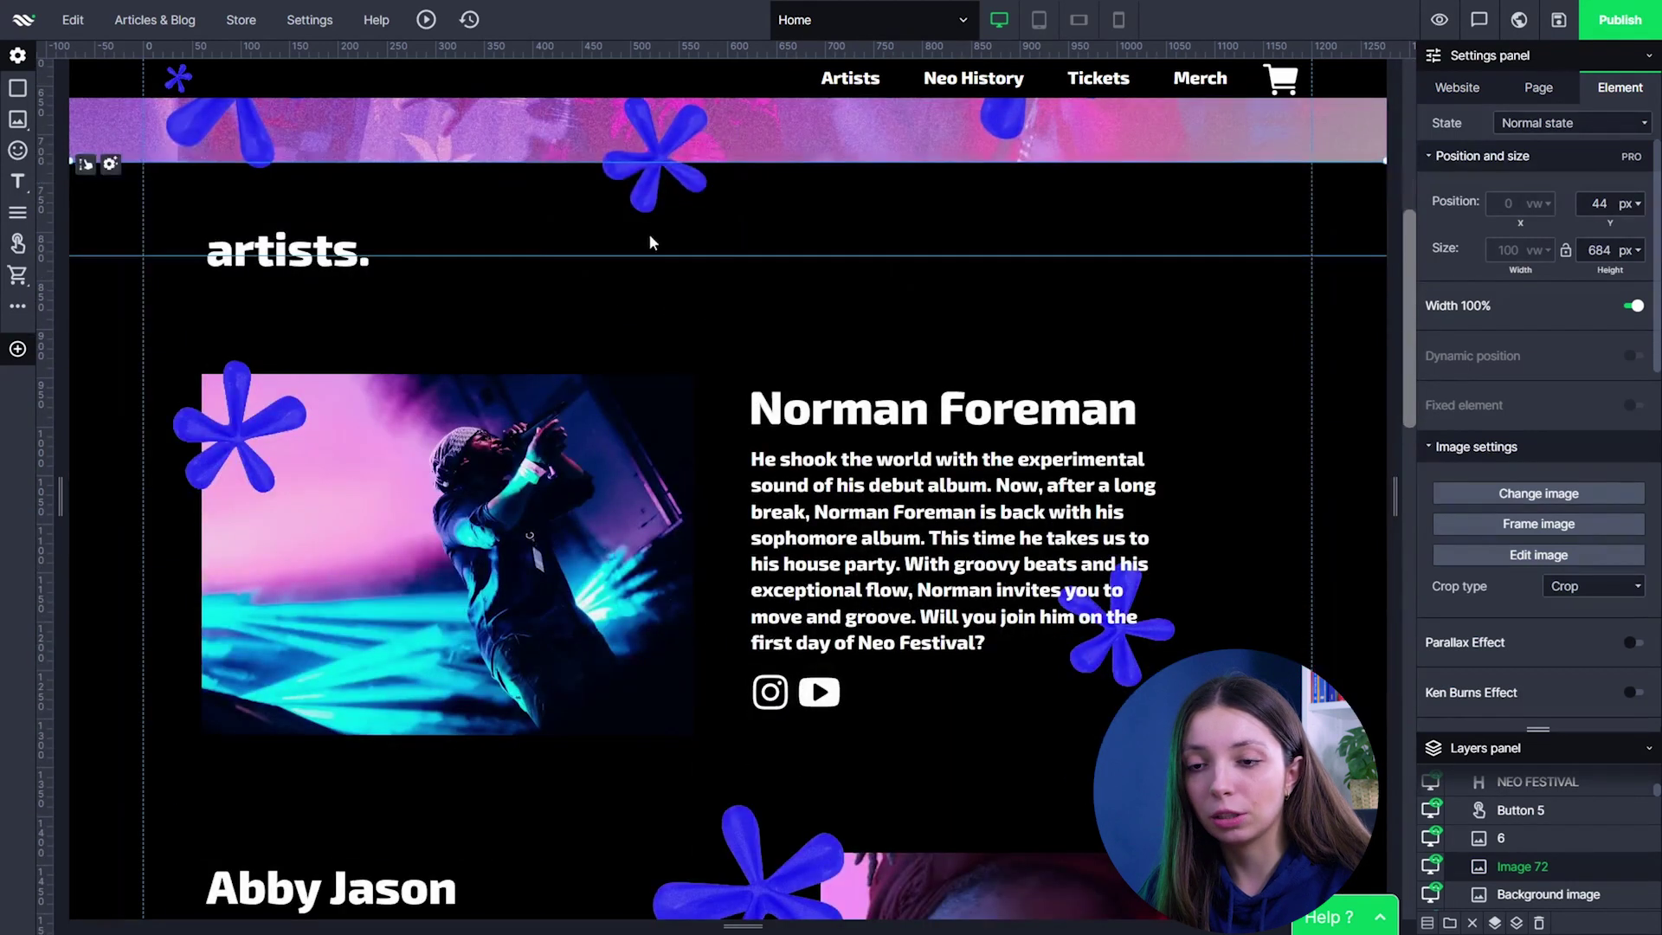
{"action": "scroll", "coordinate": [941, 429], "scroll_direction": "down", "scroll_amount": 5}
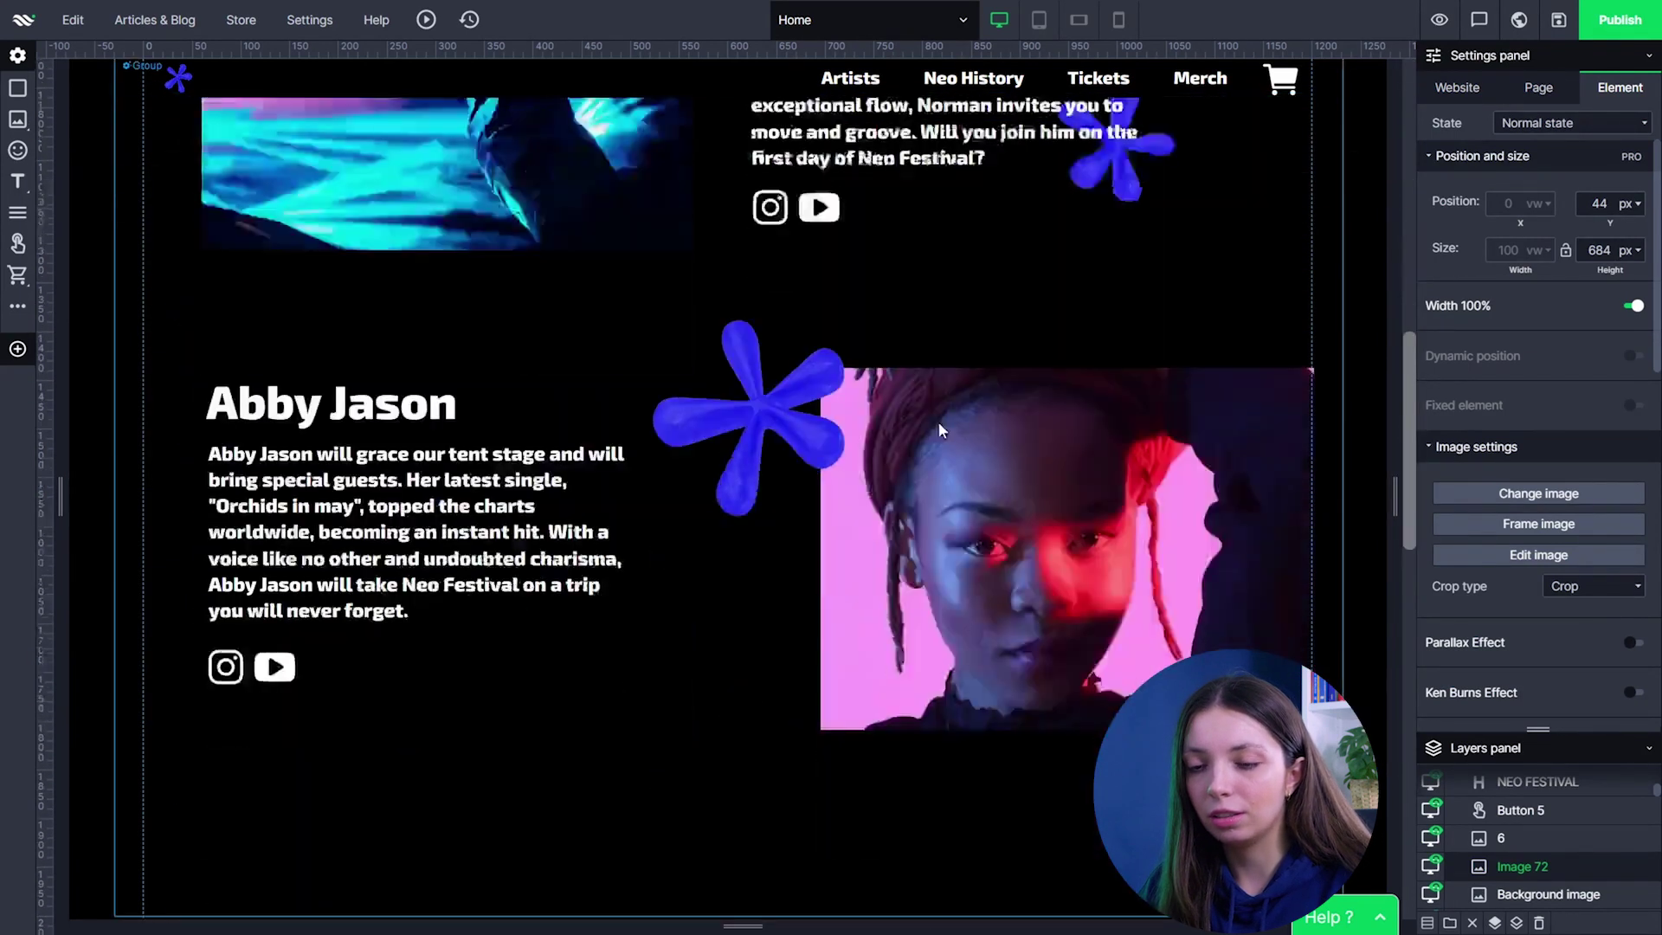
{"action": "scroll", "coordinate": [834, 528], "scroll_direction": "down", "scroll_amount": 3}
{"action": "scroll", "coordinate": [794, 725], "scroll_direction": "down", "scroll_amount": 2}
{"action": "scroll", "coordinate": [507, 402], "scroll_direction": "down", "scroll_amount": 1}
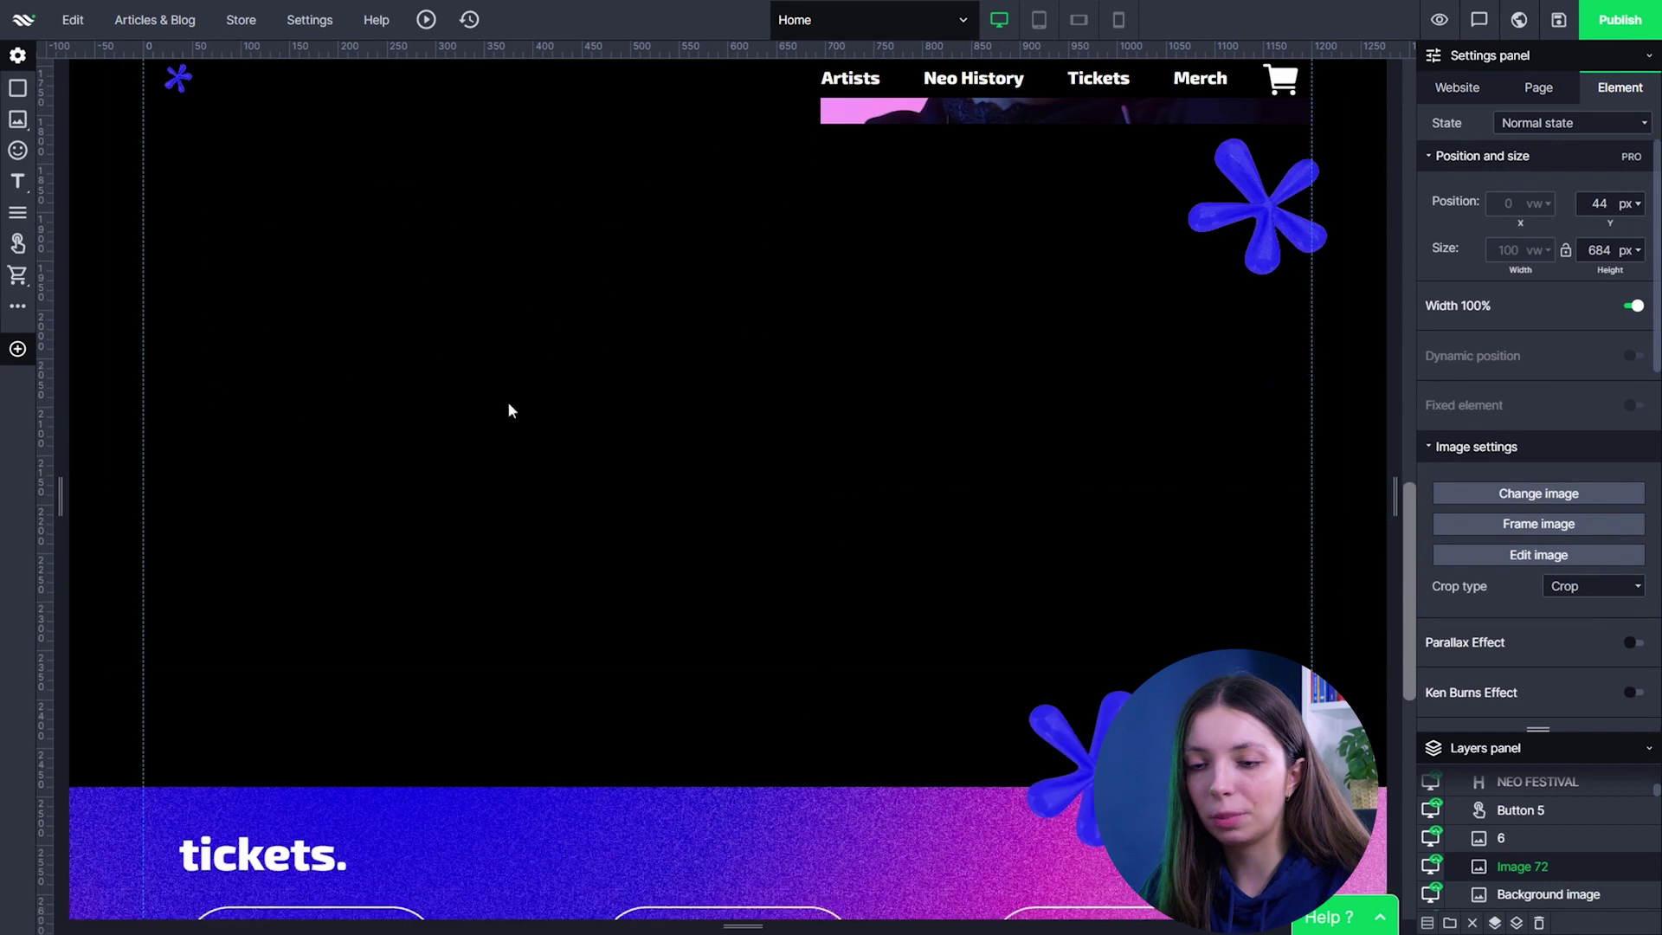
{"action": "scroll", "coordinate": [874, 451], "scroll_direction": "up", "scroll_amount": 5}
{"action": "scroll", "coordinate": [606, 351], "scroll_direction": "up", "scroll_amount": 4}
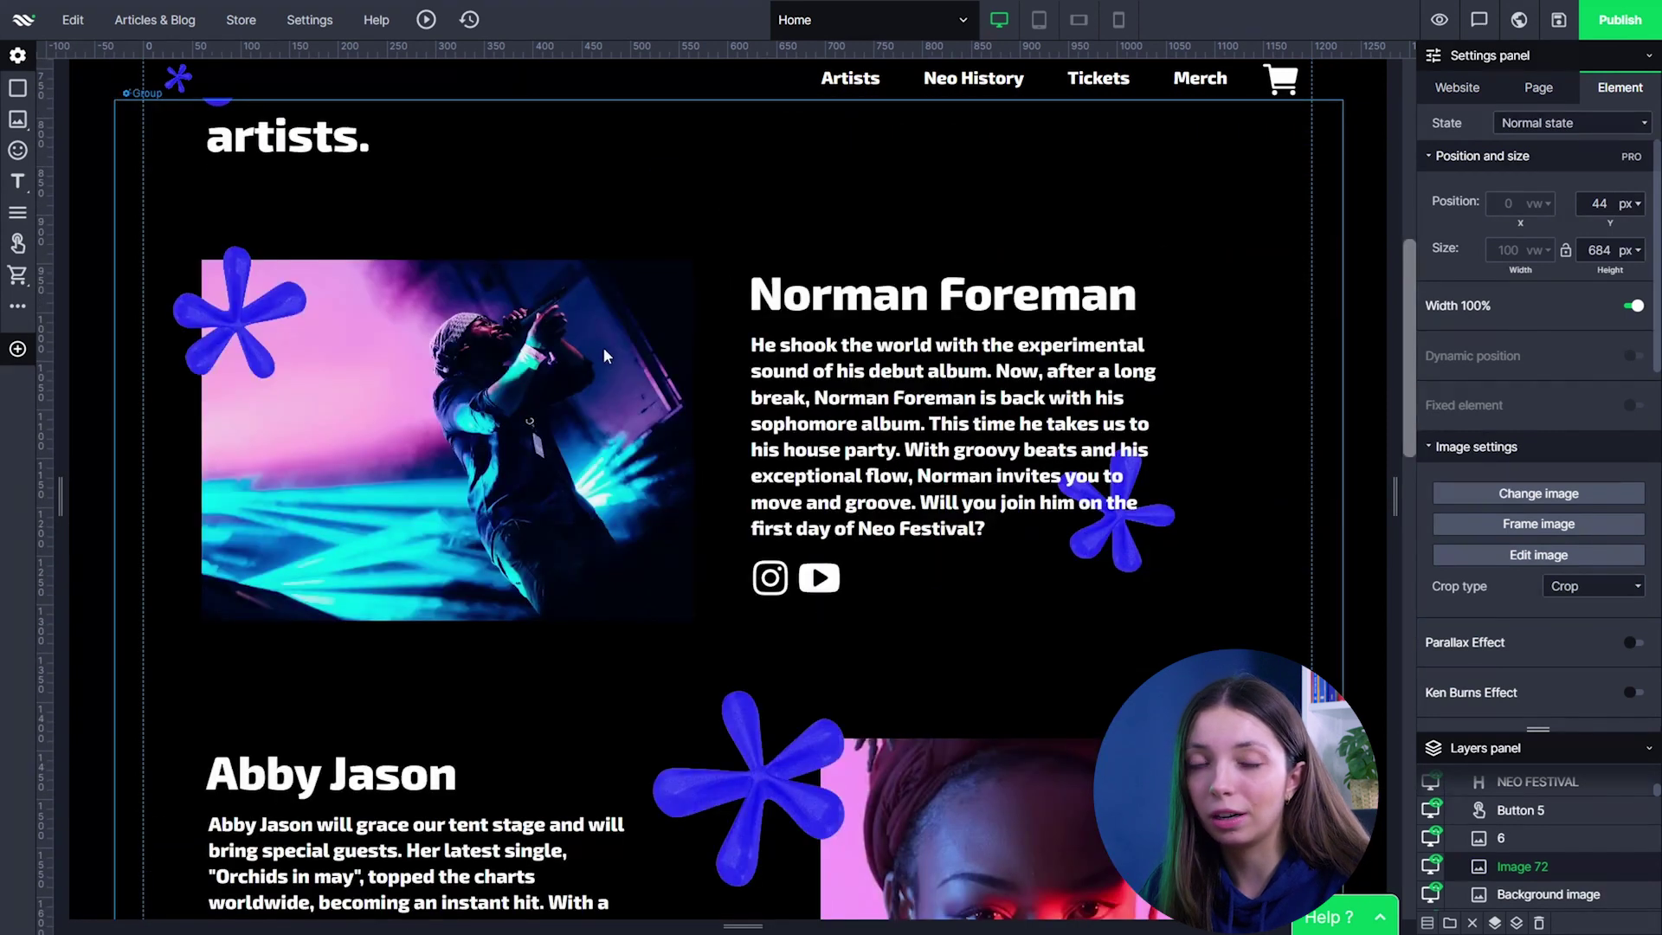
Duplicate Norman Foreman's artist block and place the copy below Abby Jason's block.
{"action": "left_click", "coordinate": [604, 359]}
{"action": "left_click", "coordinate": [605, 372]}
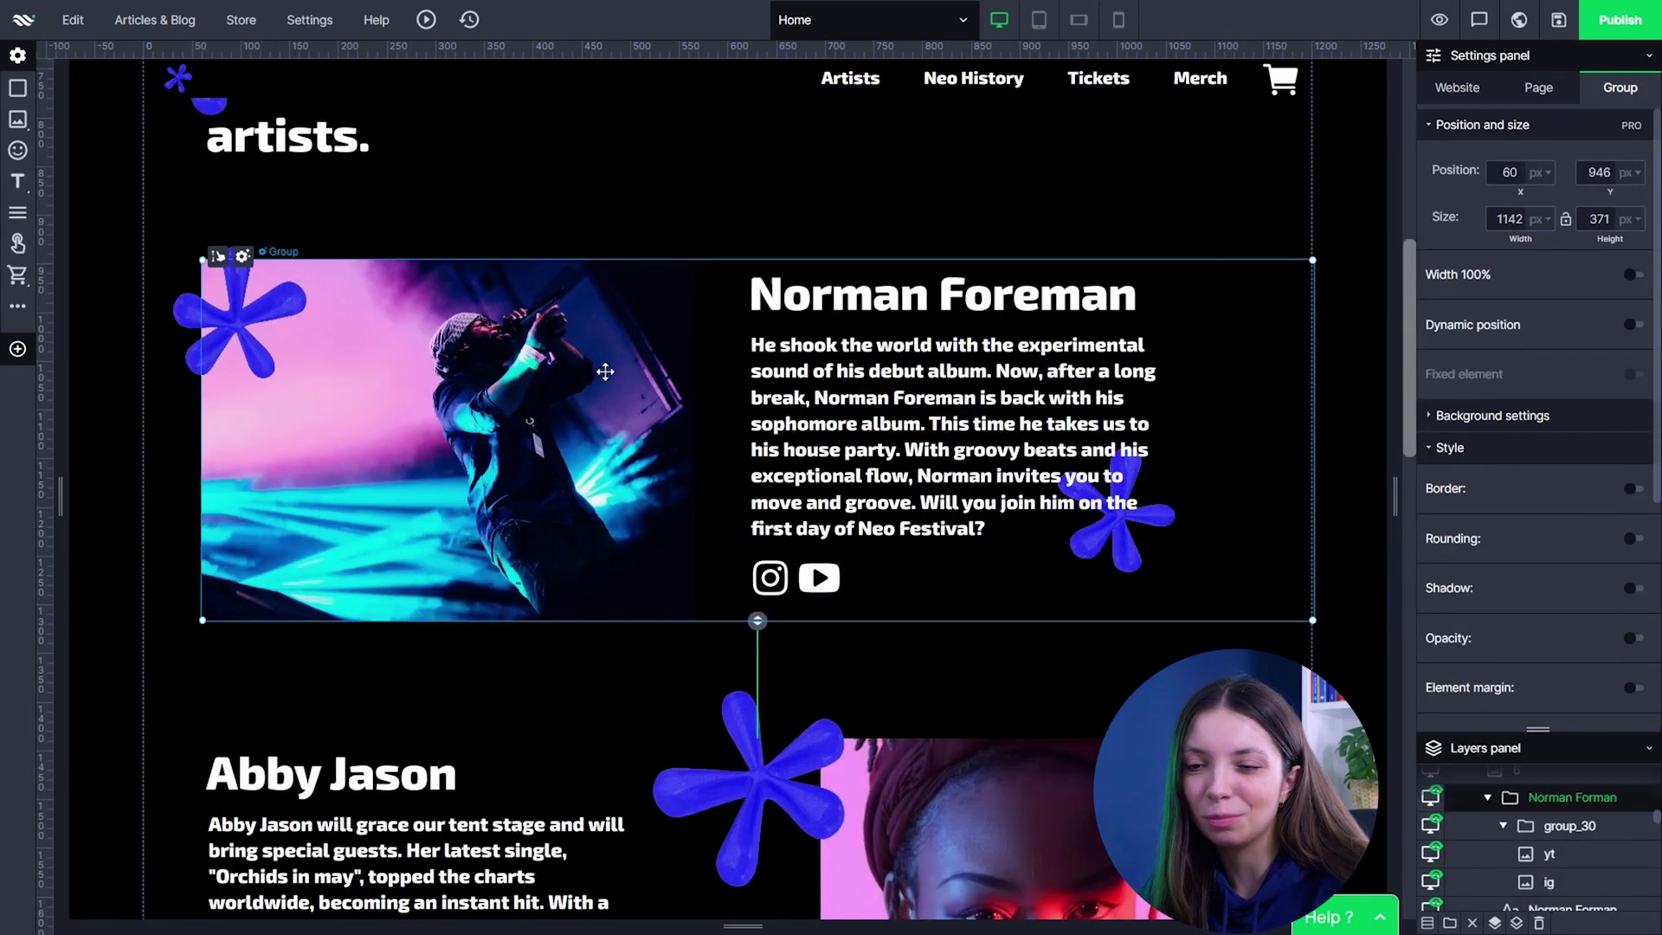
{"action": "key", "text": "ctrl+v"}
{"action": "mouse_move", "coordinate": [605, 372]}
{"action": "left_mouse_down"}
{"action": "mouse_move", "coordinate": [561, 315]}
{"action": "mouse_move", "coordinate": [749, 377]}
{"action": "left_mouse_up"}
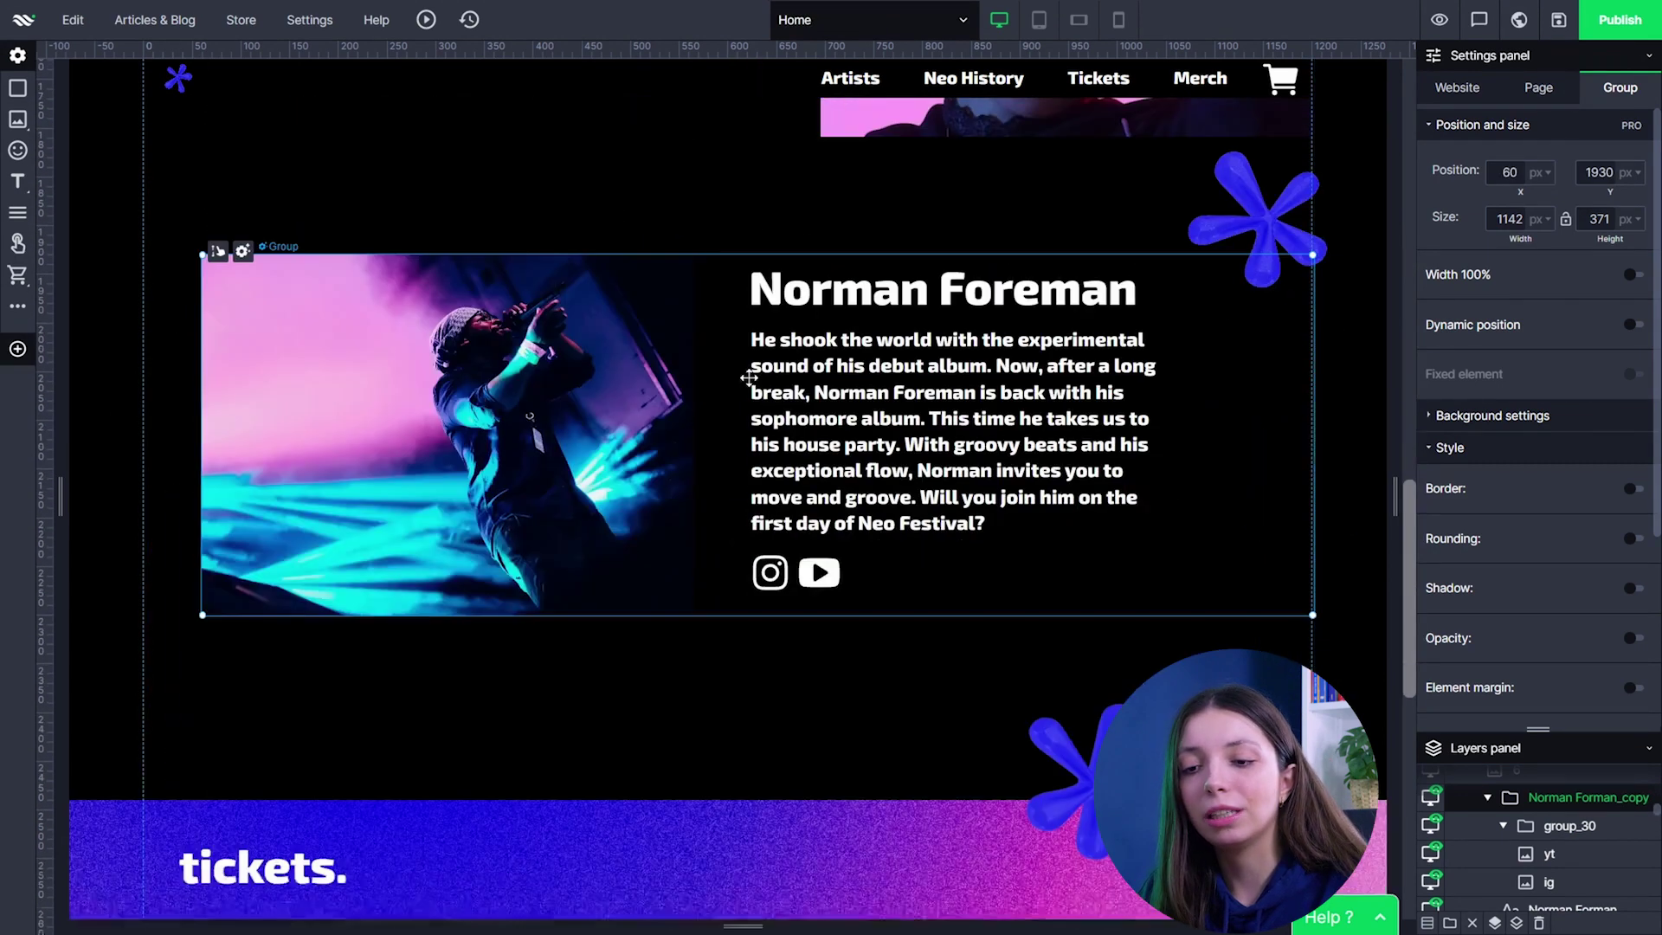
Swap the copy's photo for the band photo and retitle it 'Munching Twins'.
{"action": "double_click", "coordinate": [658, 380]}
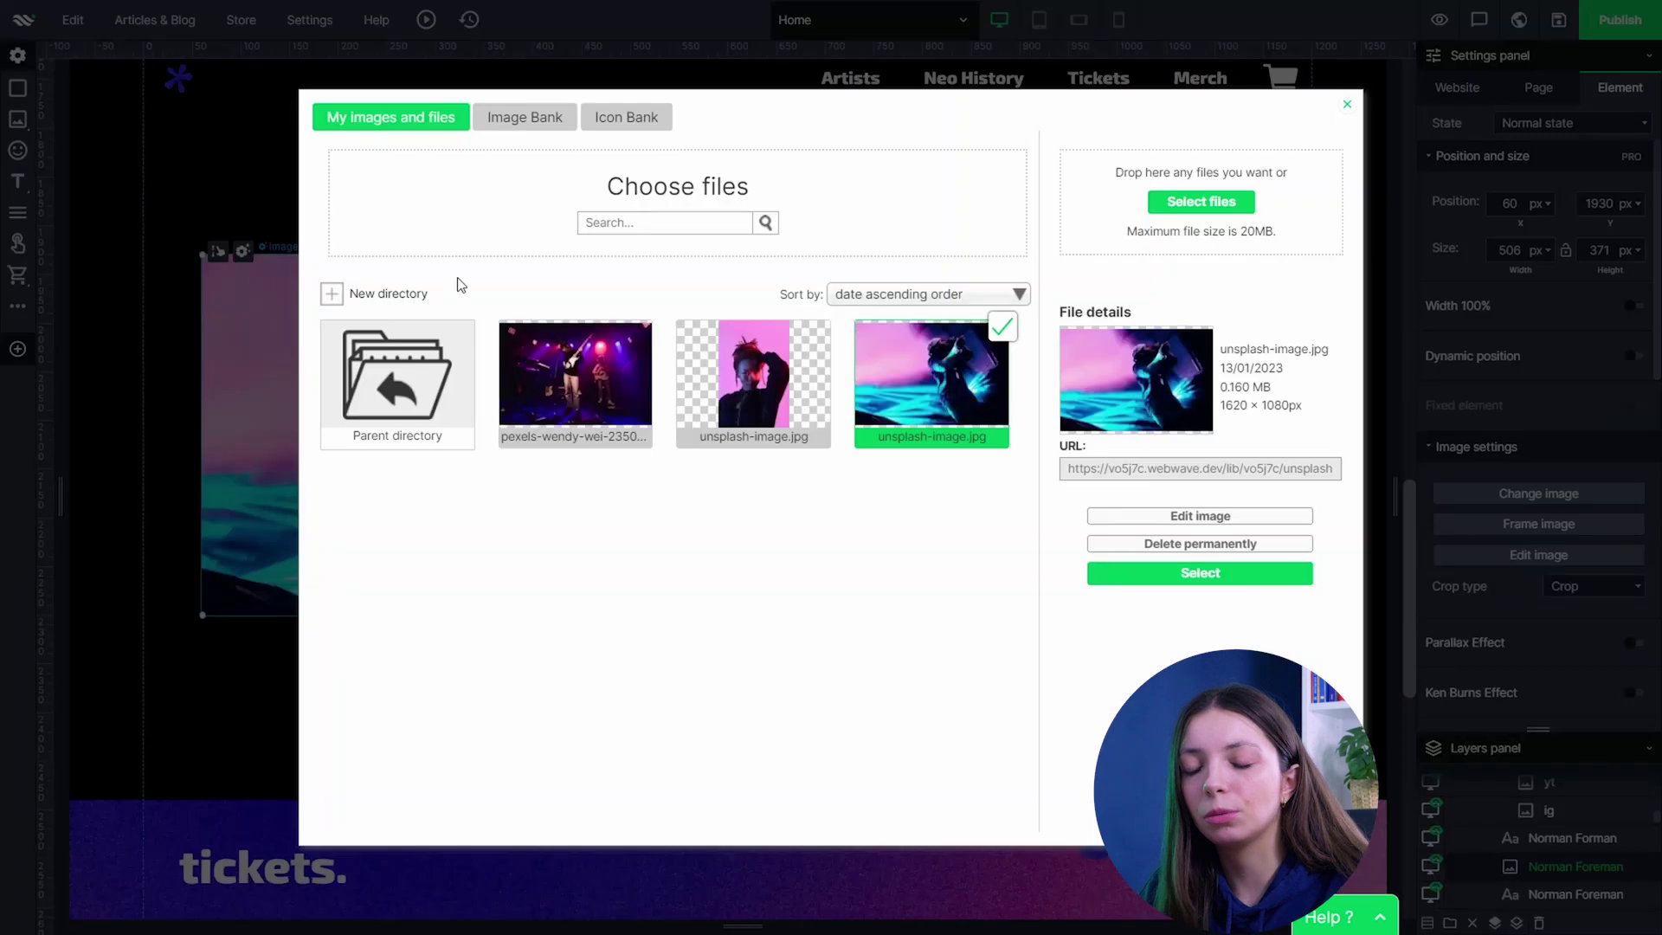
{"action": "left_click", "coordinate": [1160, 573]}
{"action": "left_click", "coordinate": [906, 293]}
{"action": "double_click", "coordinate": [906, 292]}
{"action": "type", "text": "Munching Twins"}
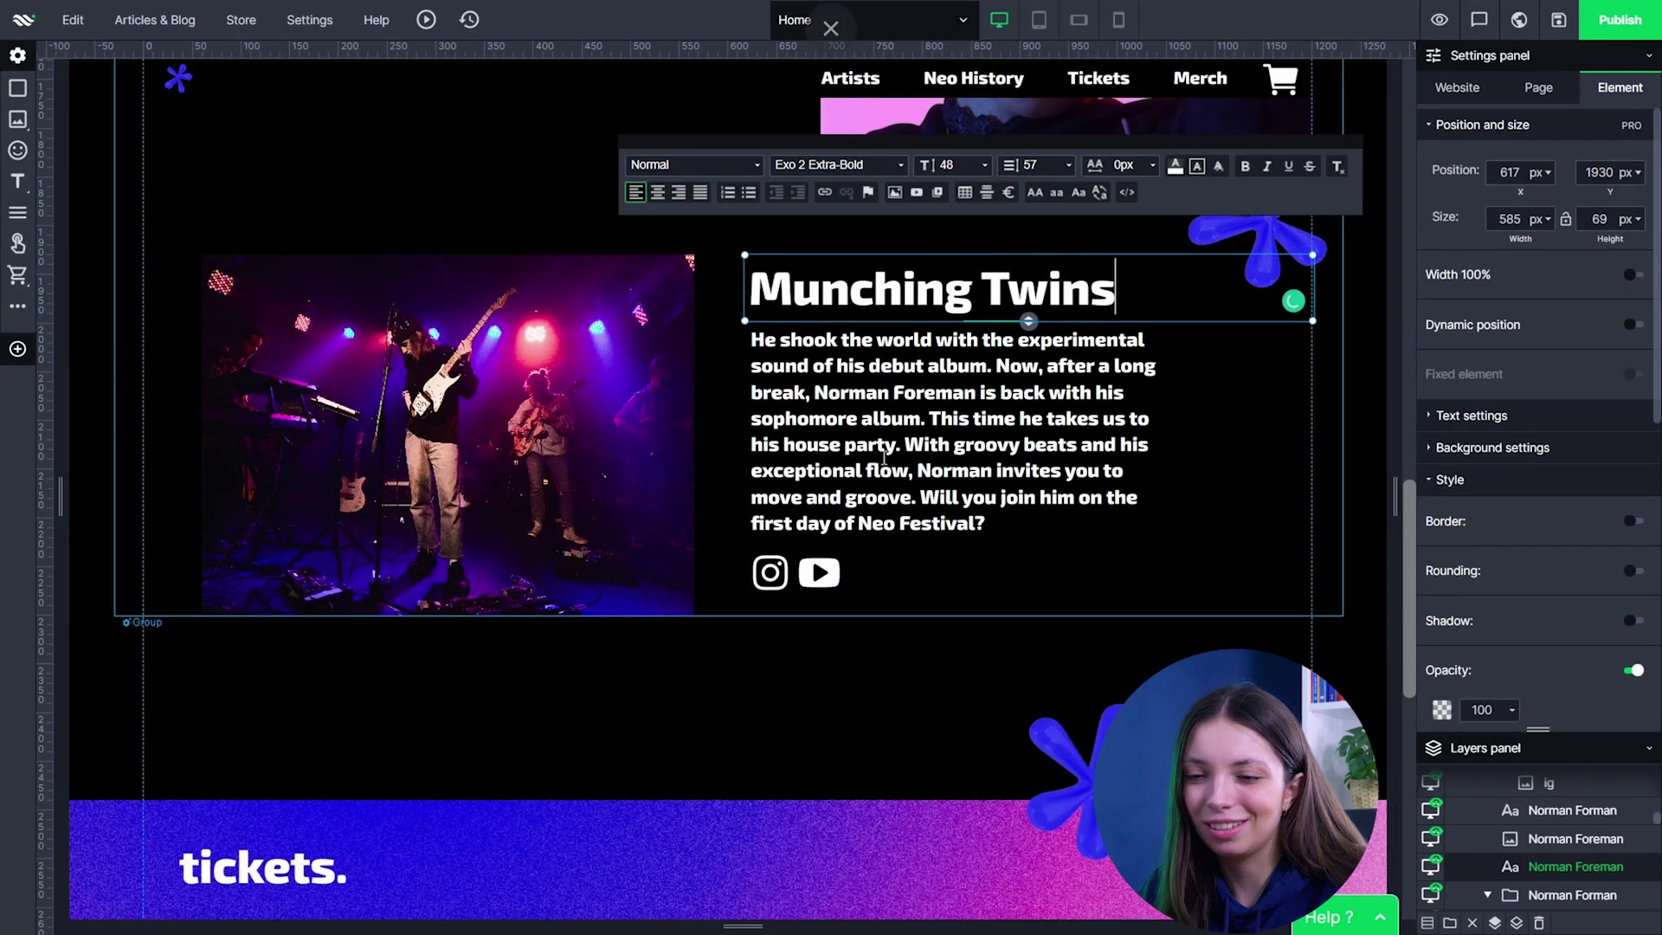
Replace the description with the Munching Twins text in Exo 2 Extra-Bold, size 20.
{"action": "double_click", "coordinate": [884, 458]}
{"action": "key", "text": "ctrl+a"}
{"action": "type", "text": "Do you remember listening to Munching Twins in your room back in 2010? They are back and better than ever. Go to the time machine and relieve your tumblr era once again. \"Turtlenecks and chains\", \"Roses for myself\" and \"Crying session\" are all waiting to be sung live. You can't miss it."}
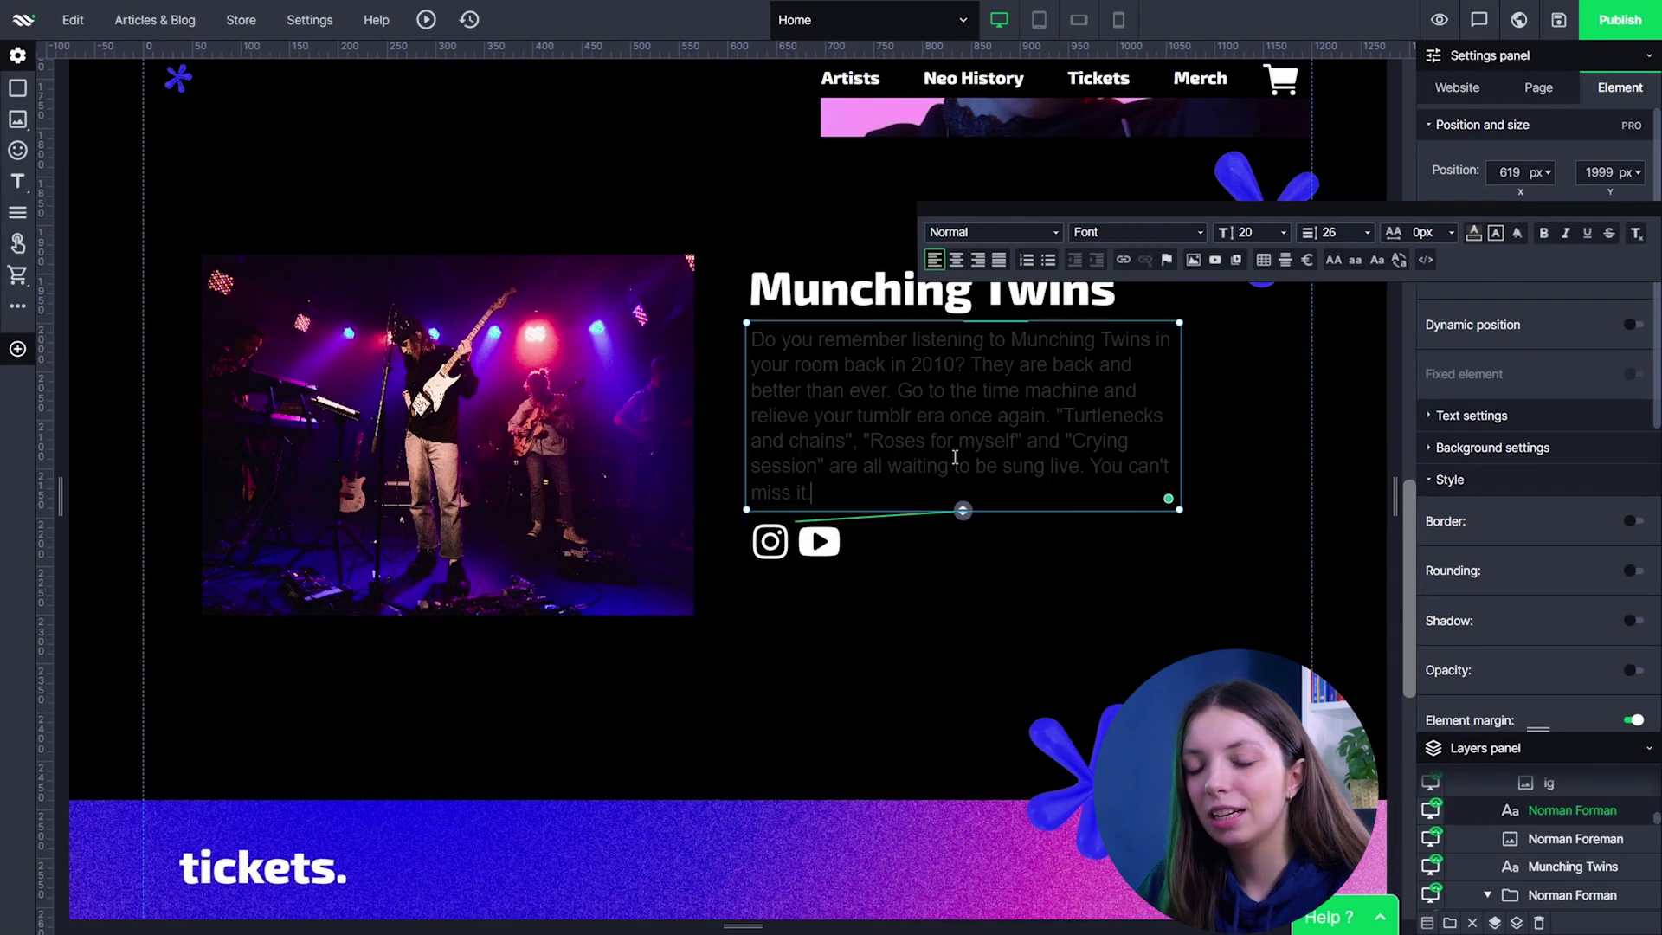
{"action": "left_click_drag", "start_coordinate": [812, 492], "coordinate": [748, 351]}
{"action": "left_click", "coordinate": [1198, 231]}
{"action": "left_click", "coordinate": [1117, 260]}
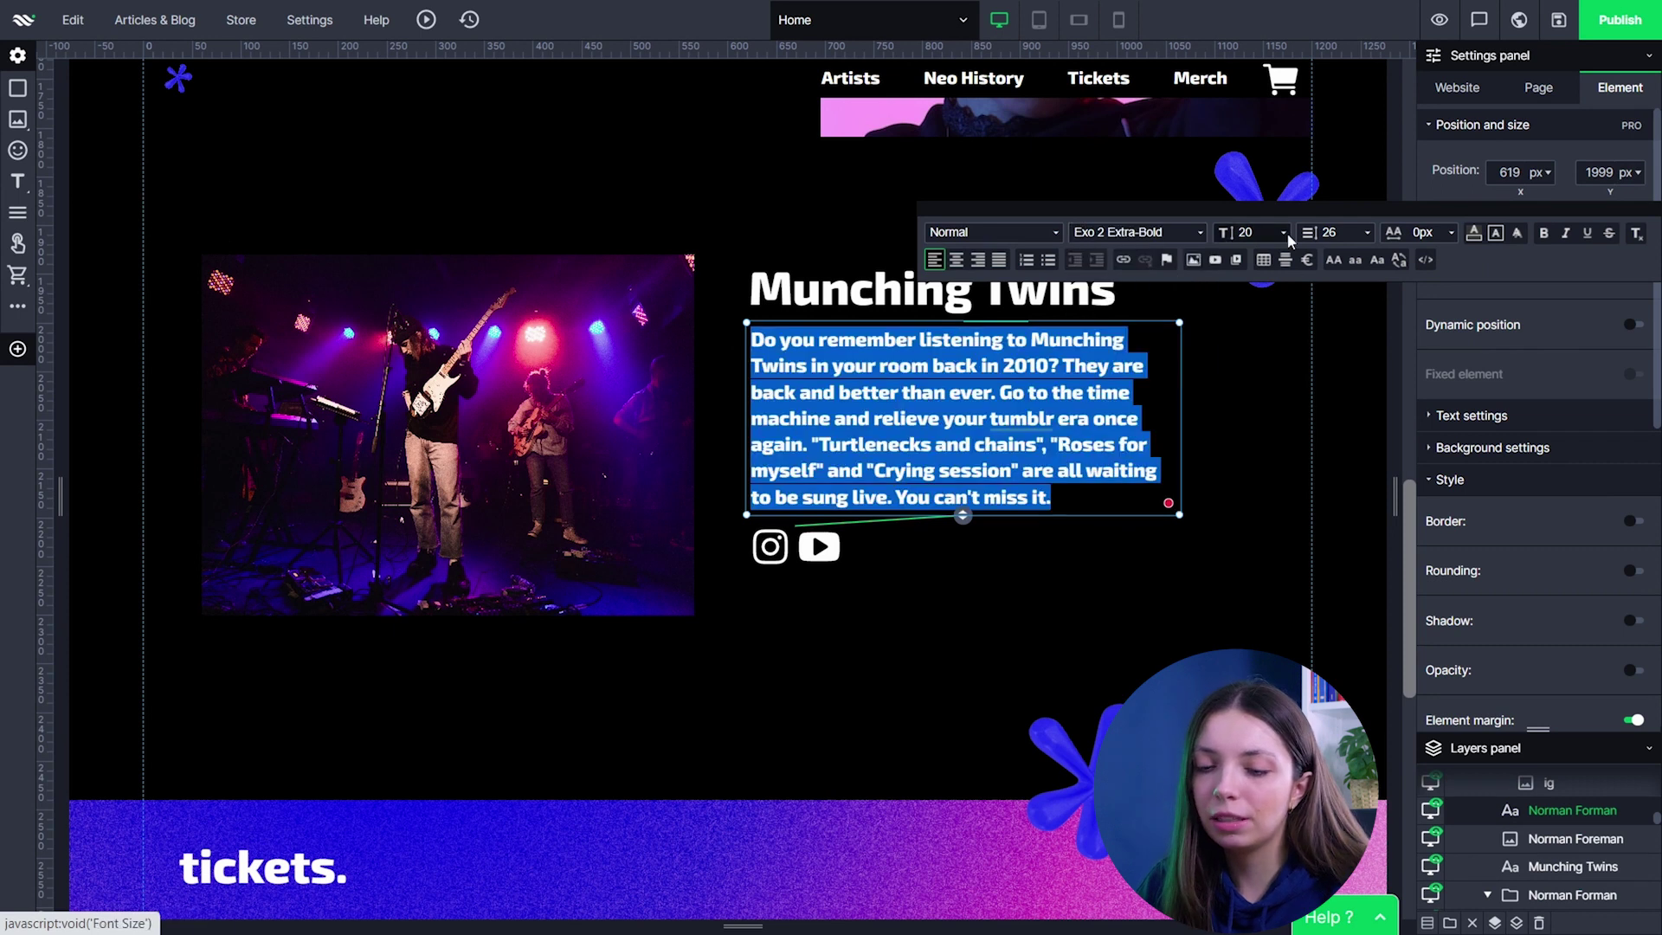
{"action": "left_click", "coordinate": [1282, 232]}
{"action": "left_click", "coordinate": [1238, 339]}
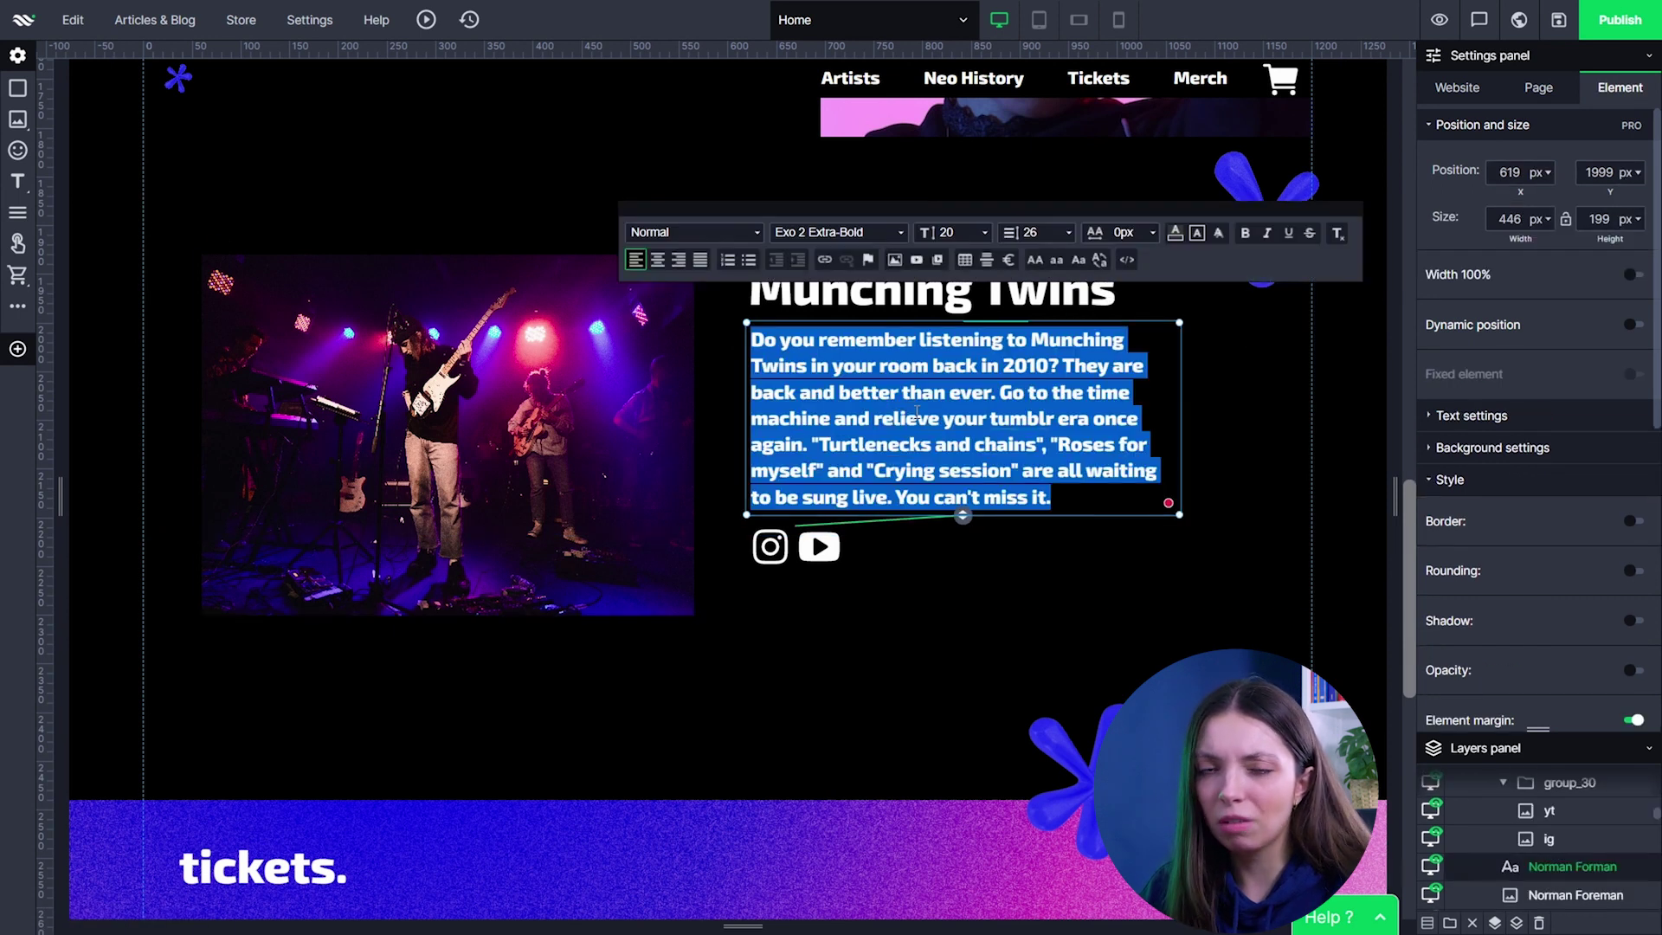
{"action": "key", "text": "Escape"}
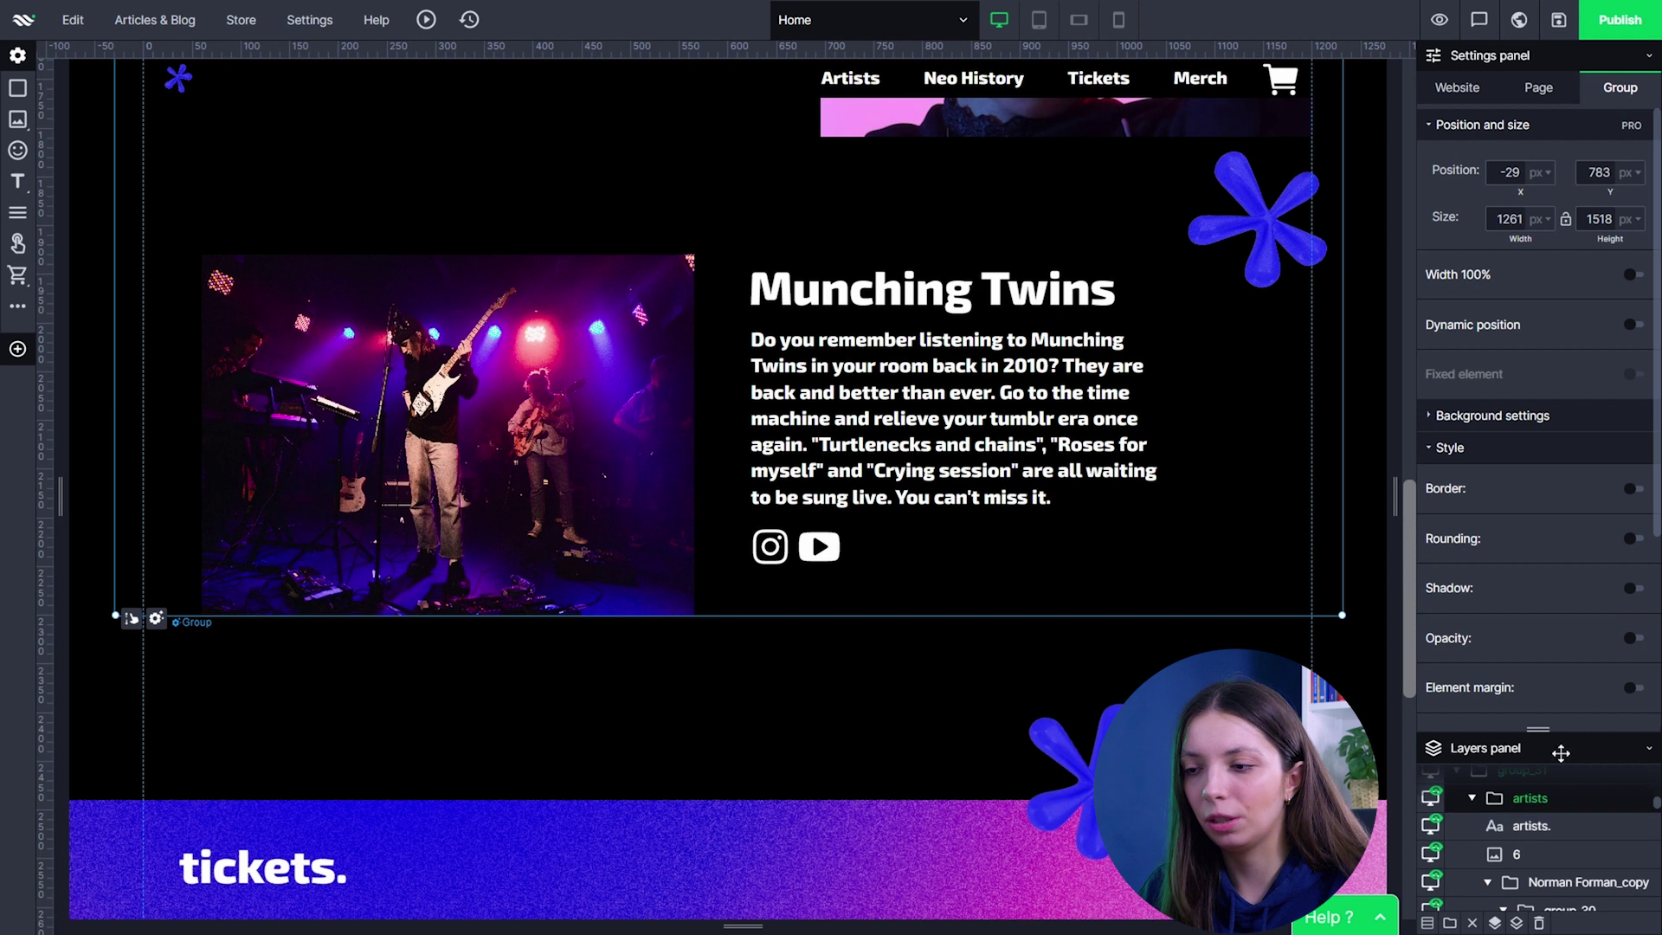
{"action": "left_click_drag", "start_coordinate": [1538, 730], "coordinate": [1538, 394]}
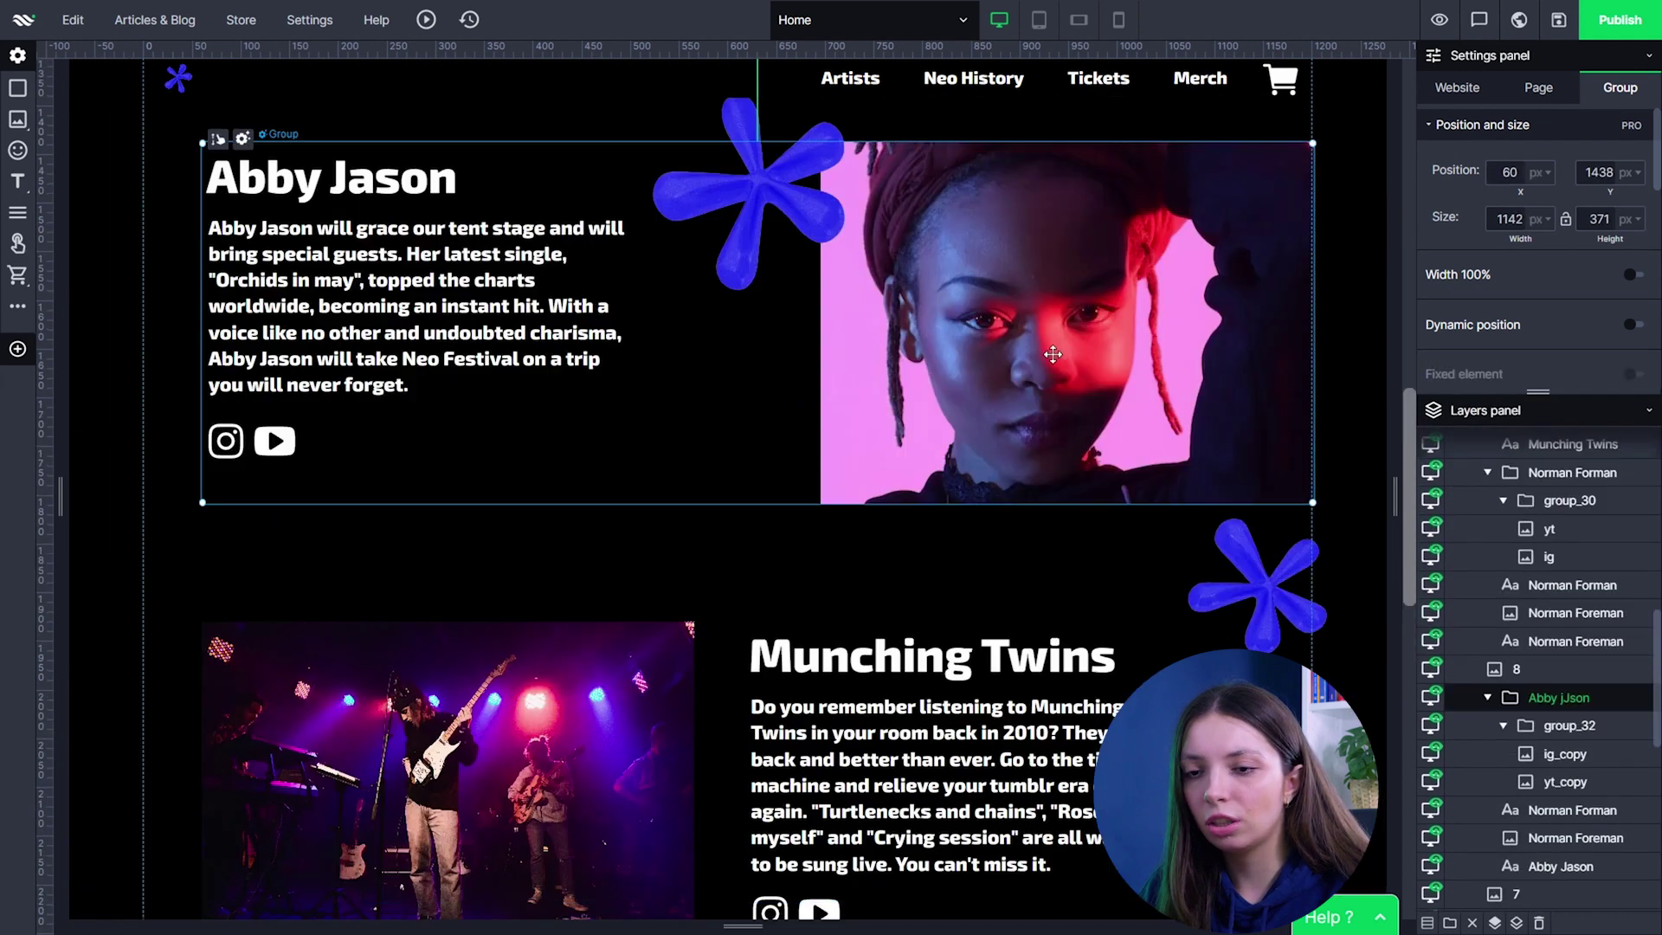
{"action": "left_click", "coordinate": [1571, 350]}
{"action": "scroll", "coordinate": [879, 468], "scroll_direction": "down", "scroll_amount": 5}
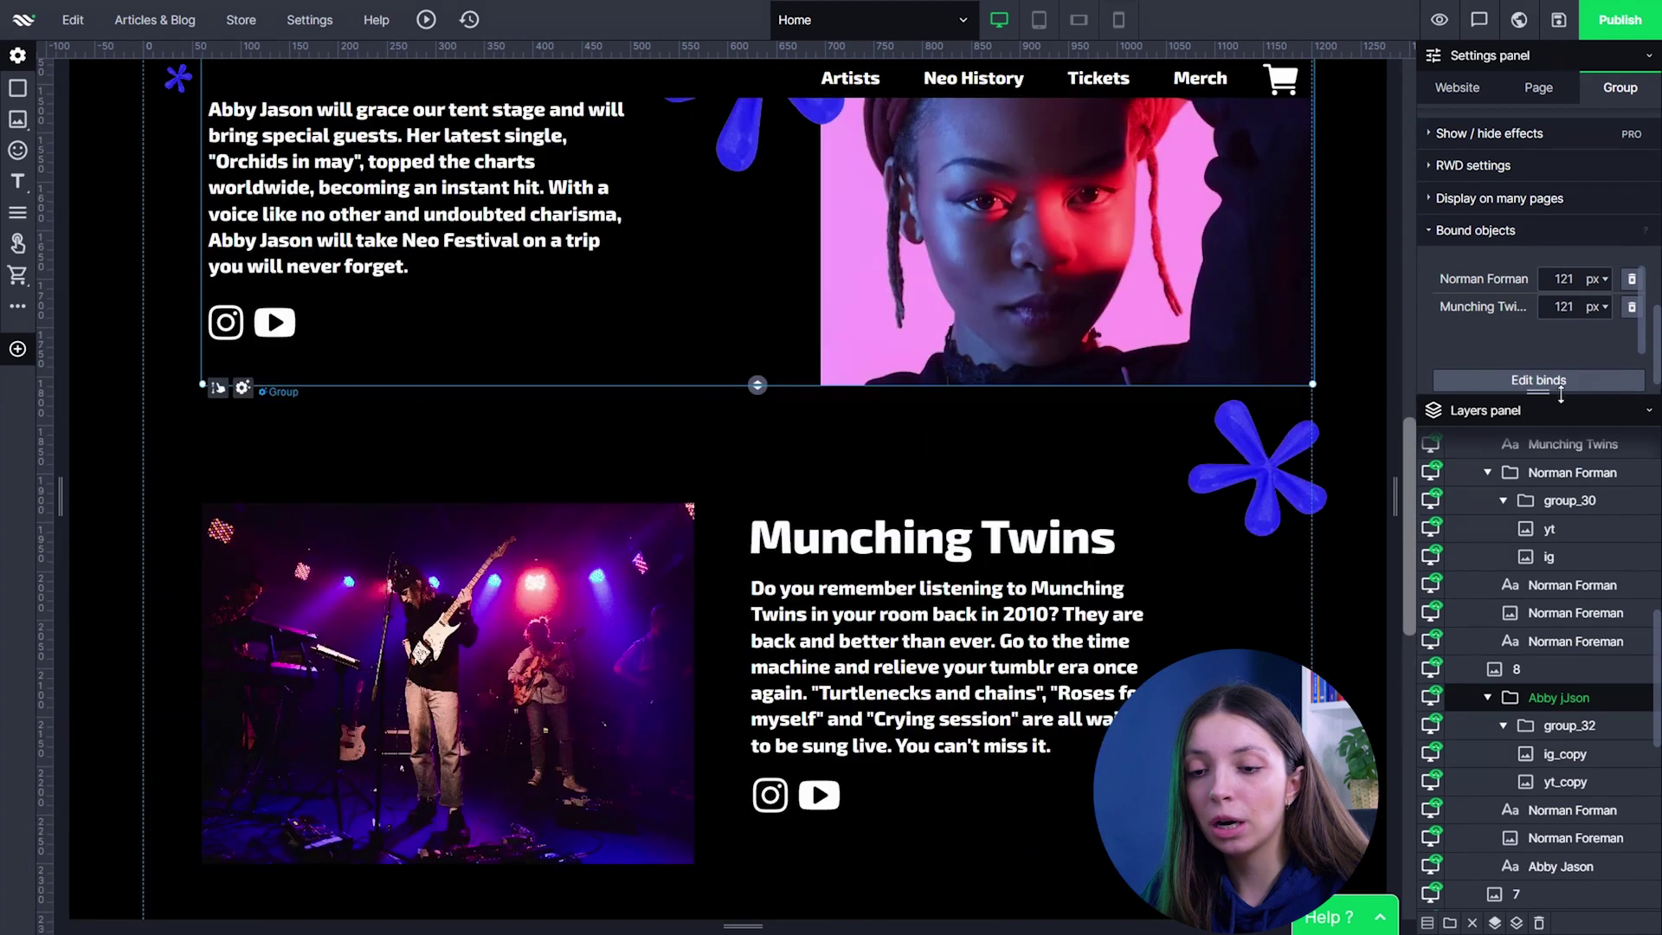
{"action": "left_click", "coordinate": [749, 590]}
{"action": "left_click", "coordinate": [925, 422]}
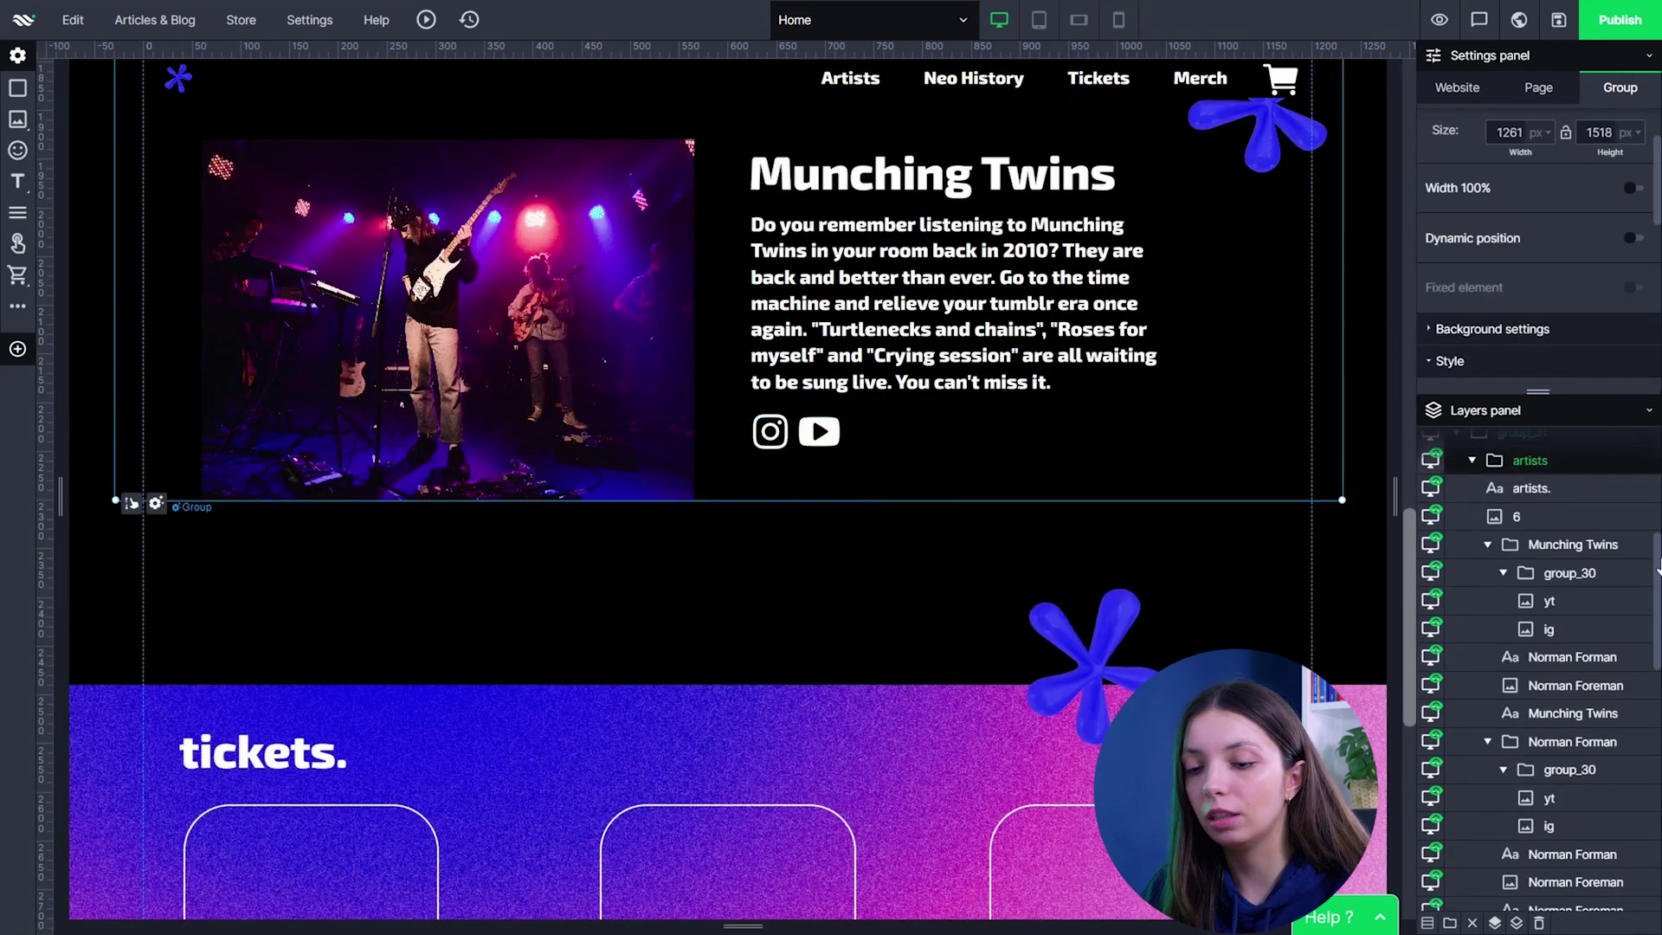
Add a 'full line-up' button below the Munching Twins photo.
{"action": "scroll", "coordinate": [1075, 531], "scroll_direction": "down", "scroll_amount": 1}
{"action": "left_click_drag", "start_coordinate": [17, 245], "coordinate": [713, 457]}
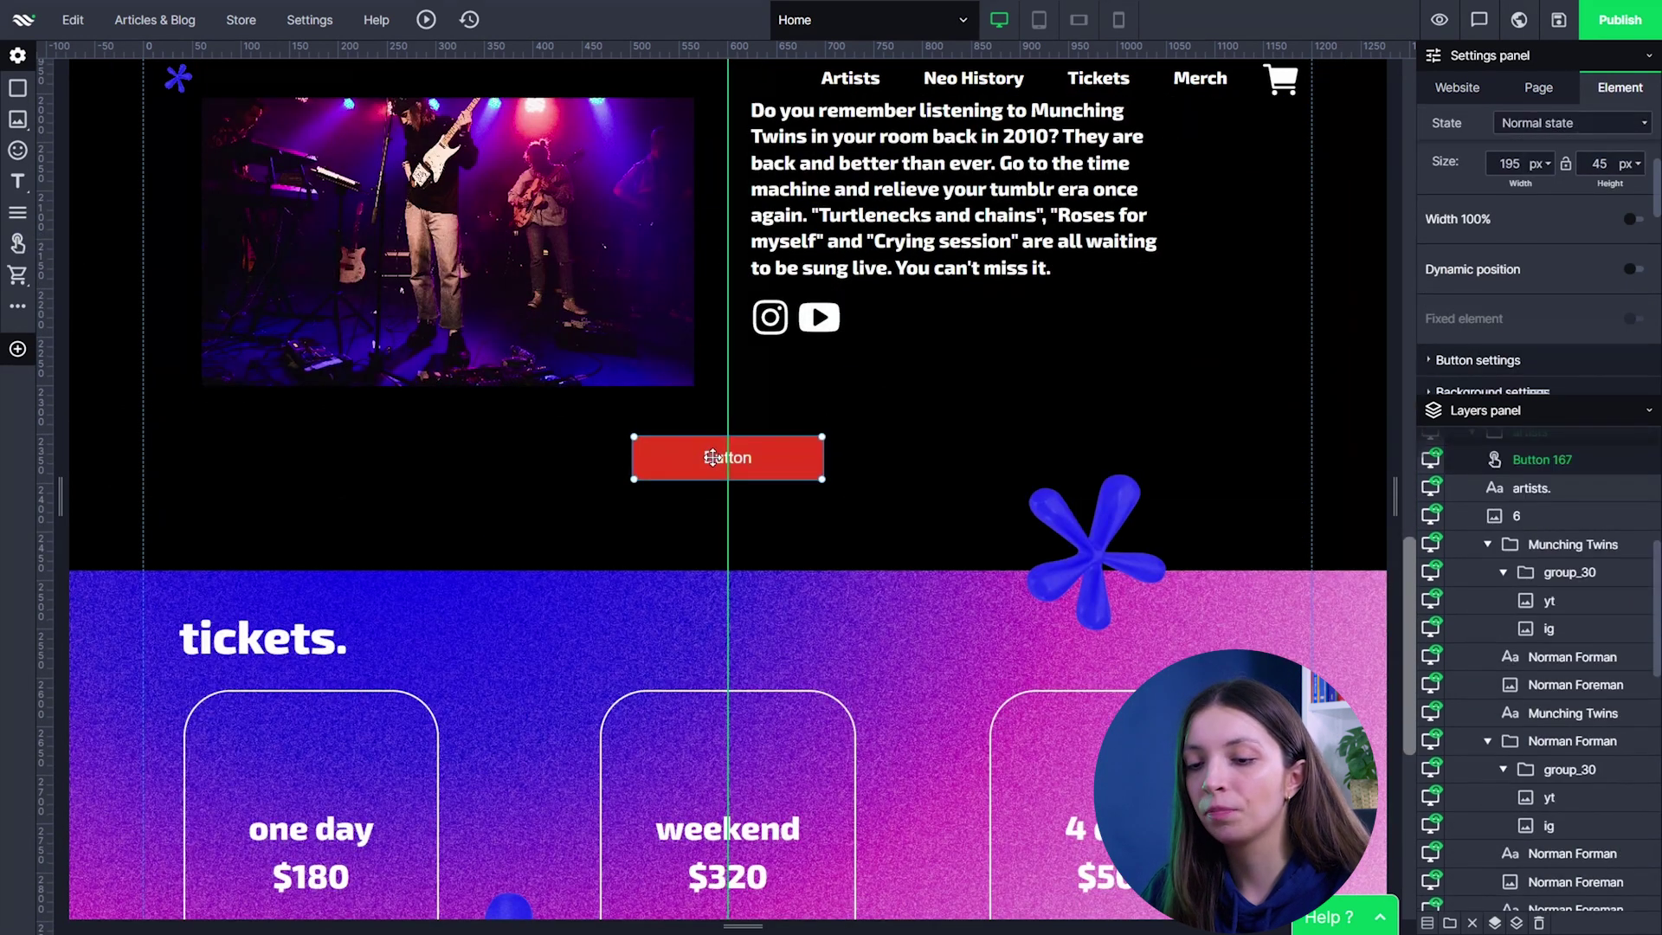
{"action": "double_click", "coordinate": [724, 457]}
{"action": "type", "text": "full line-up"}
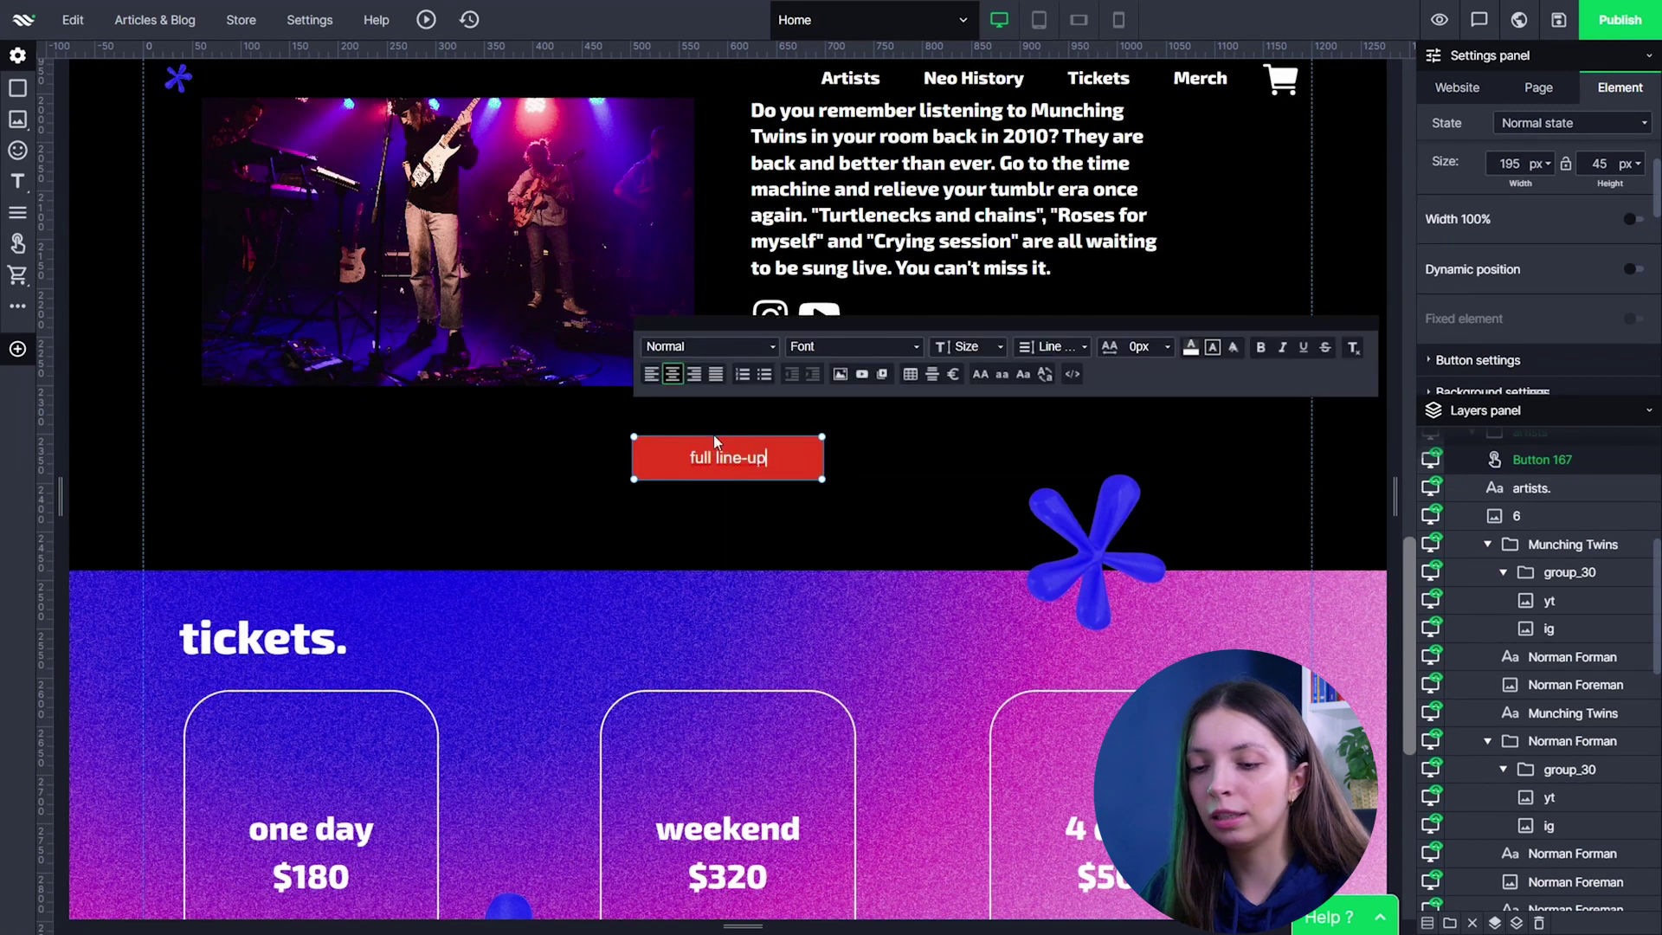
Style the button with no fill, a thicker outline and an Exo 2 Extra-Bold label.
{"action": "left_click_drag", "start_coordinate": [1538, 390], "coordinate": [1538, 738]}
{"action": "left_click", "coordinate": [1478, 360]}
{"action": "scroll", "coordinate": [1541, 432], "scroll_direction": "down", "scroll_amount": 3}
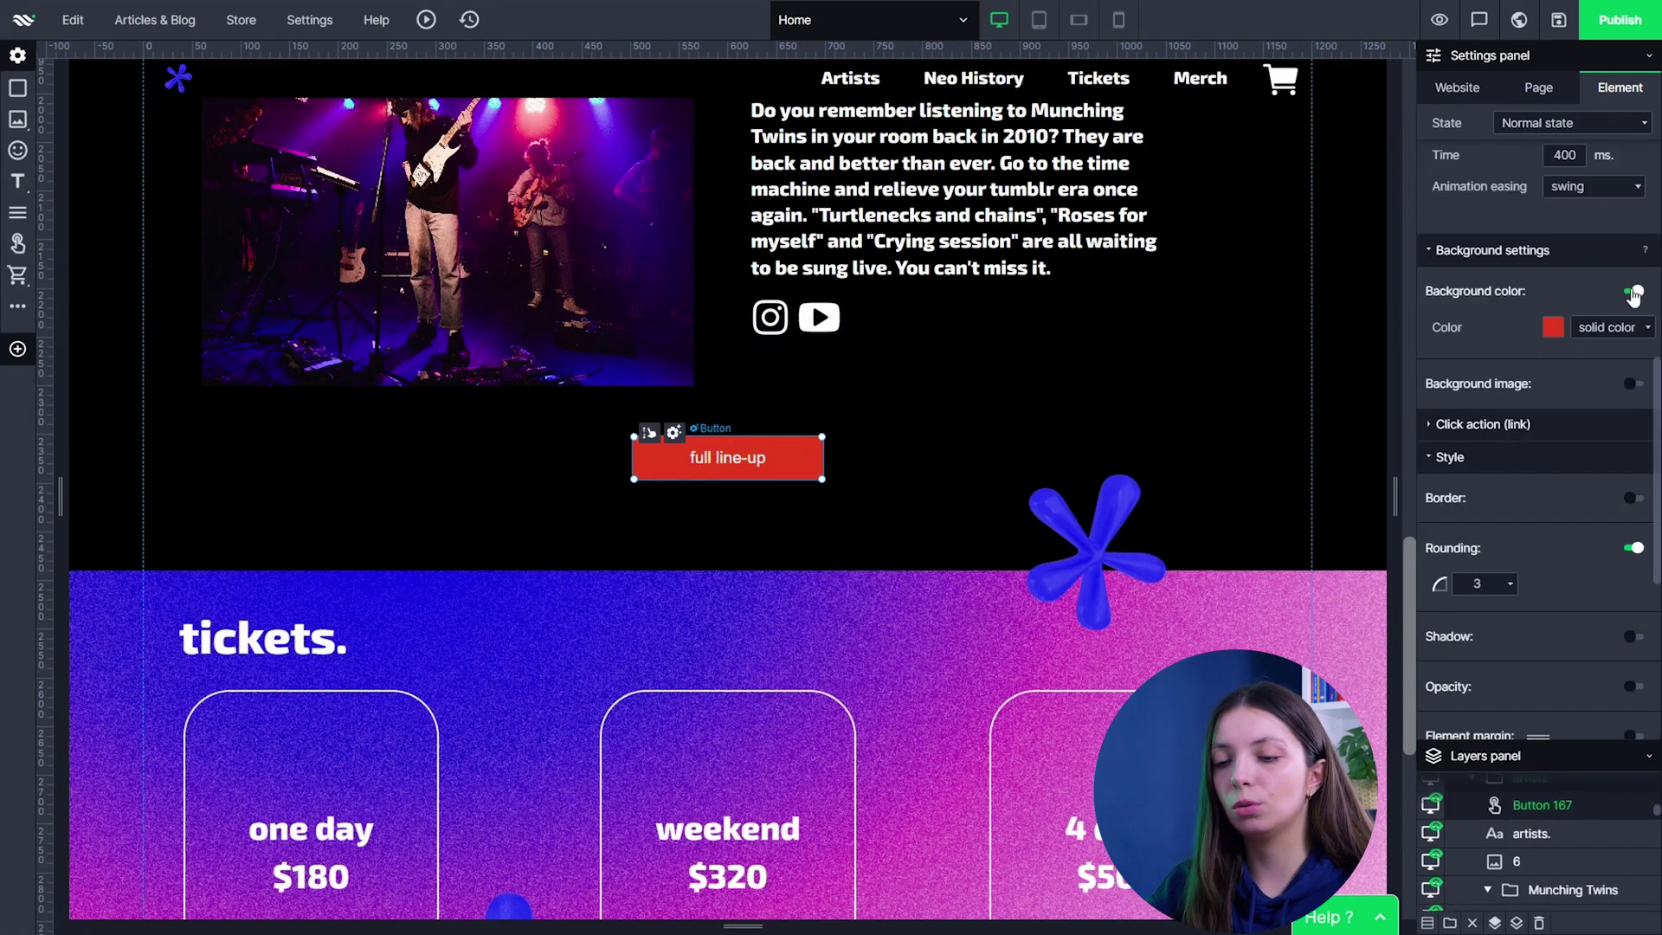
{"action": "left_click", "coordinate": [1632, 292]}
{"action": "left_click", "coordinate": [1632, 456]}
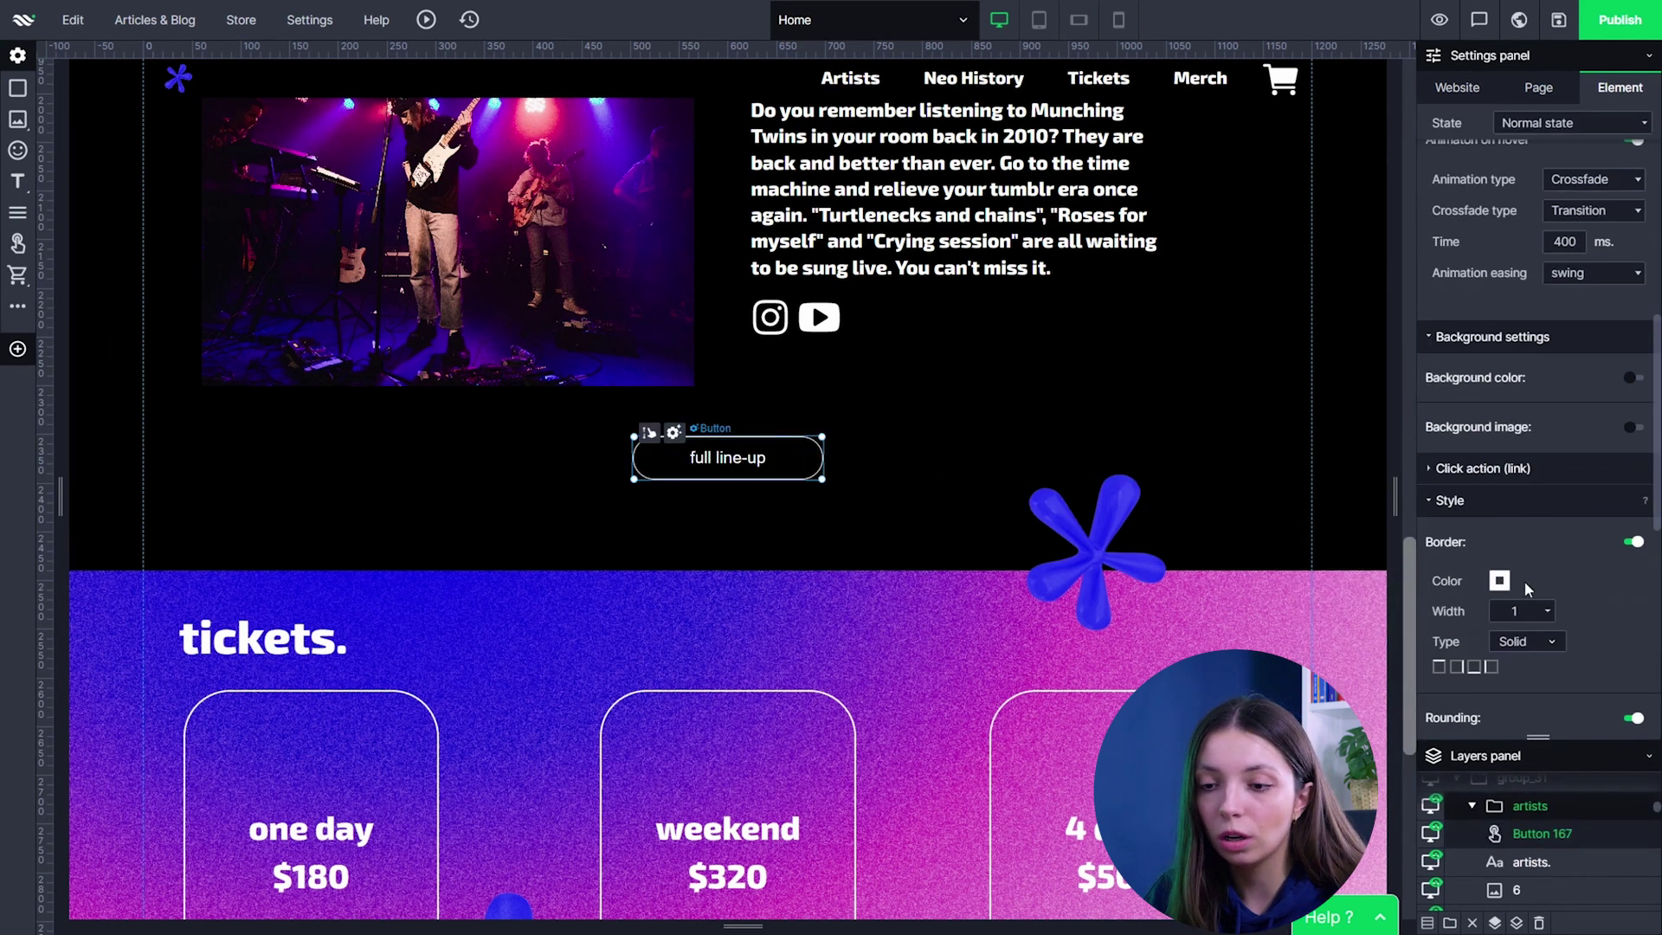
{"action": "left_click", "coordinate": [1547, 490]}
{"action": "left_click_drag", "start_coordinate": [1565, 558], "coordinate": [1569, 551]}
{"action": "double_click", "coordinate": [765, 668]}
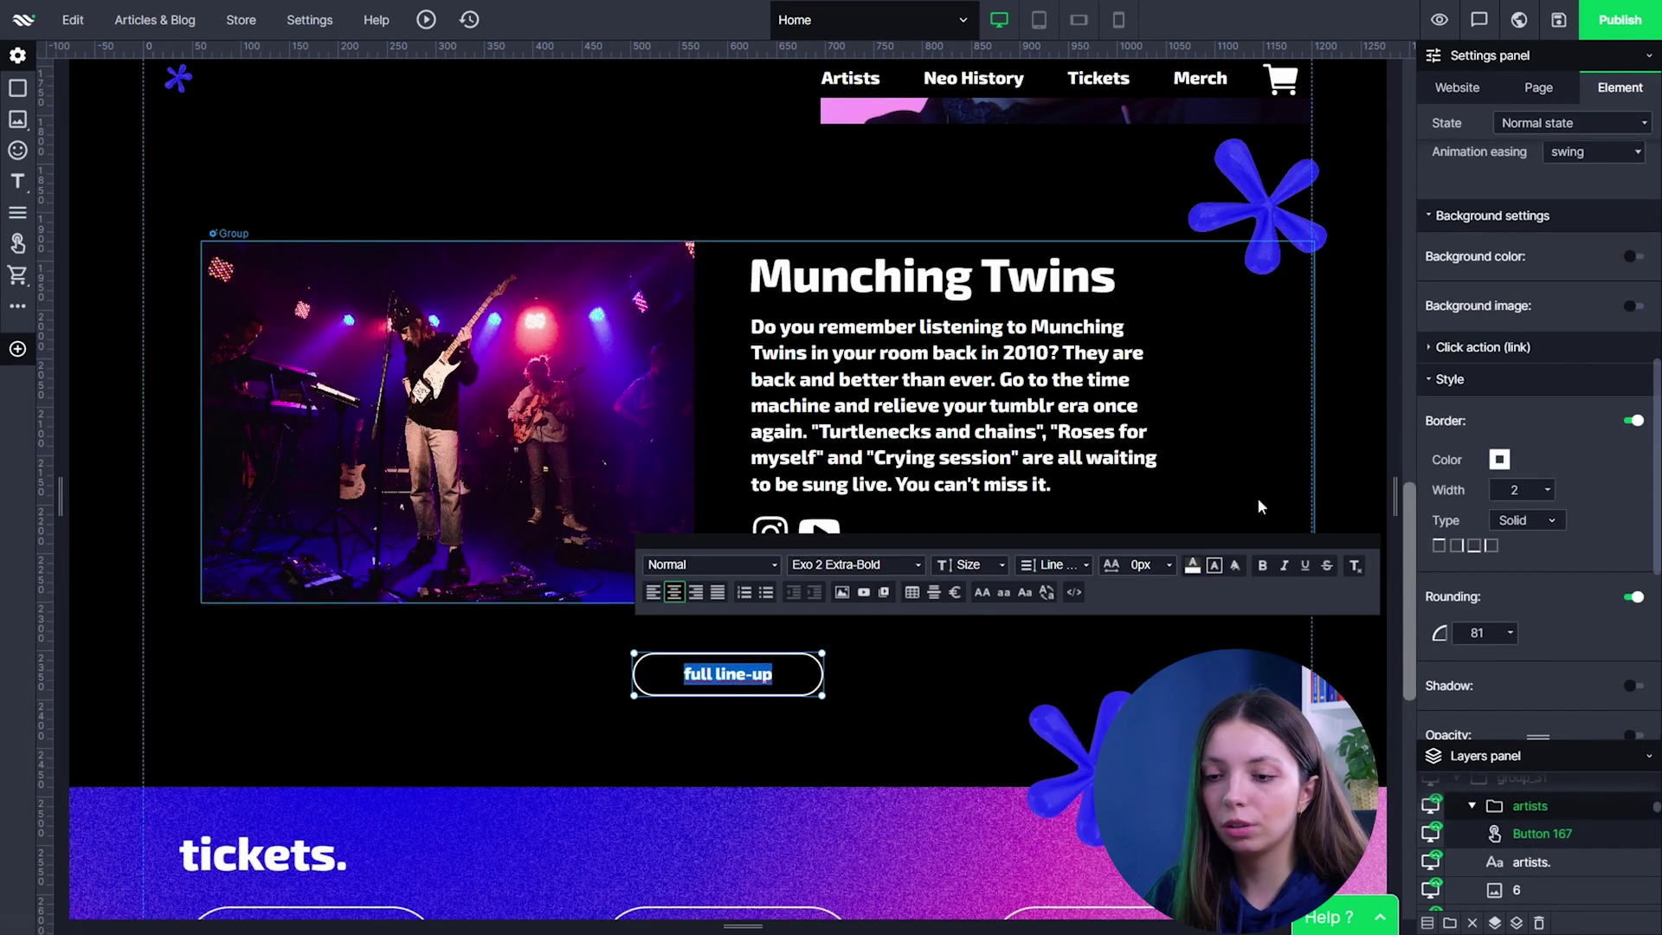
{"action": "left_click", "coordinate": [872, 743]}
Give the button's hover state a glowing shadow.
{"action": "left_click", "coordinate": [727, 674]}
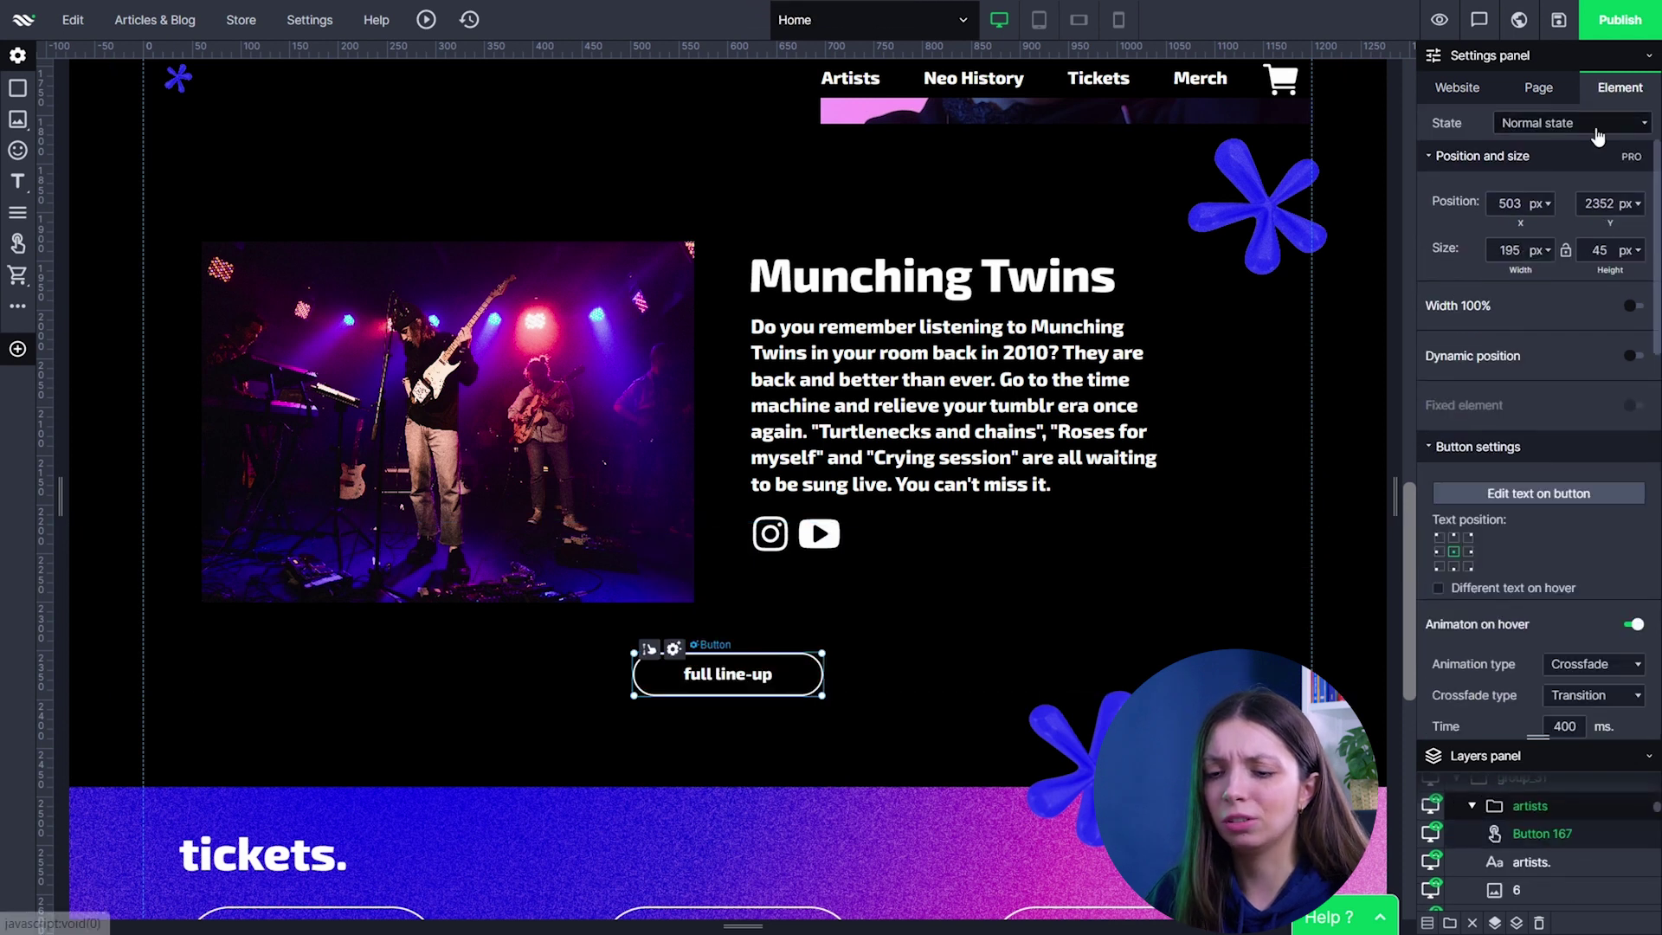
{"action": "left_click", "coordinate": [1571, 123]}
{"action": "left_click", "coordinate": [1528, 144]}
{"action": "scroll", "coordinate": [1611, 616], "scroll_direction": "down", "scroll_amount": 6}
{"action": "left_click", "coordinate": [1513, 522]}
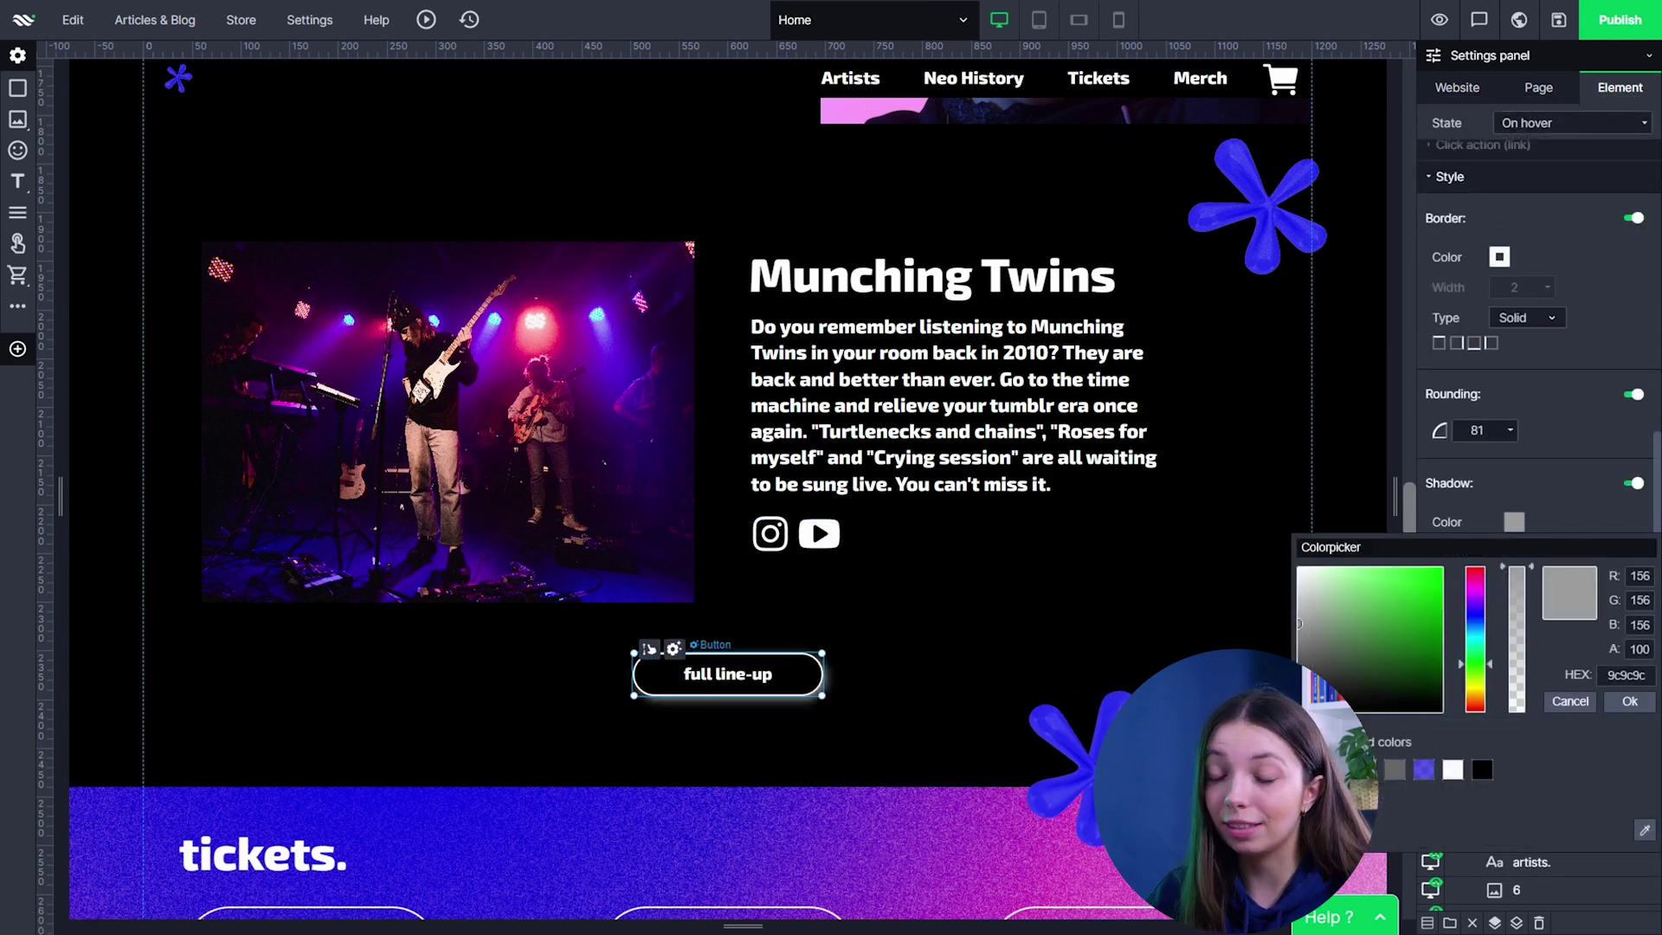
{"action": "left_click", "coordinate": [1565, 557]}
Bind the full line-up button to the Munching Twins group.
{"action": "left_click", "coordinate": [1112, 638]}
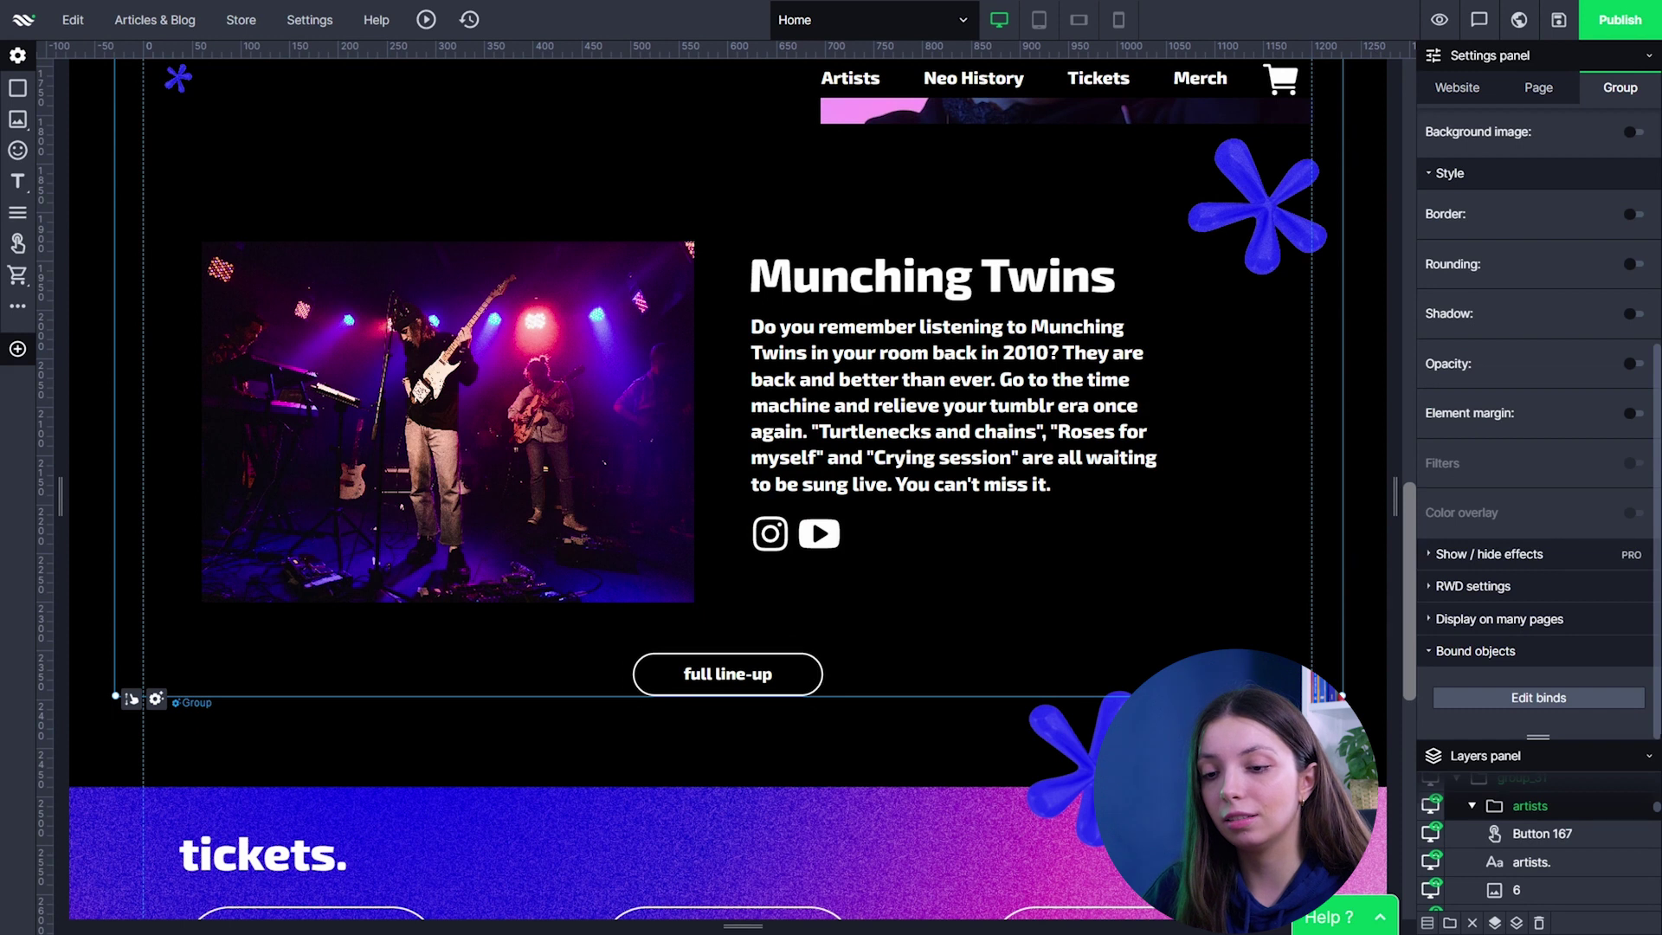
{"action": "left_click", "coordinate": [1125, 554]}
{"action": "left_click", "coordinate": [727, 652]}
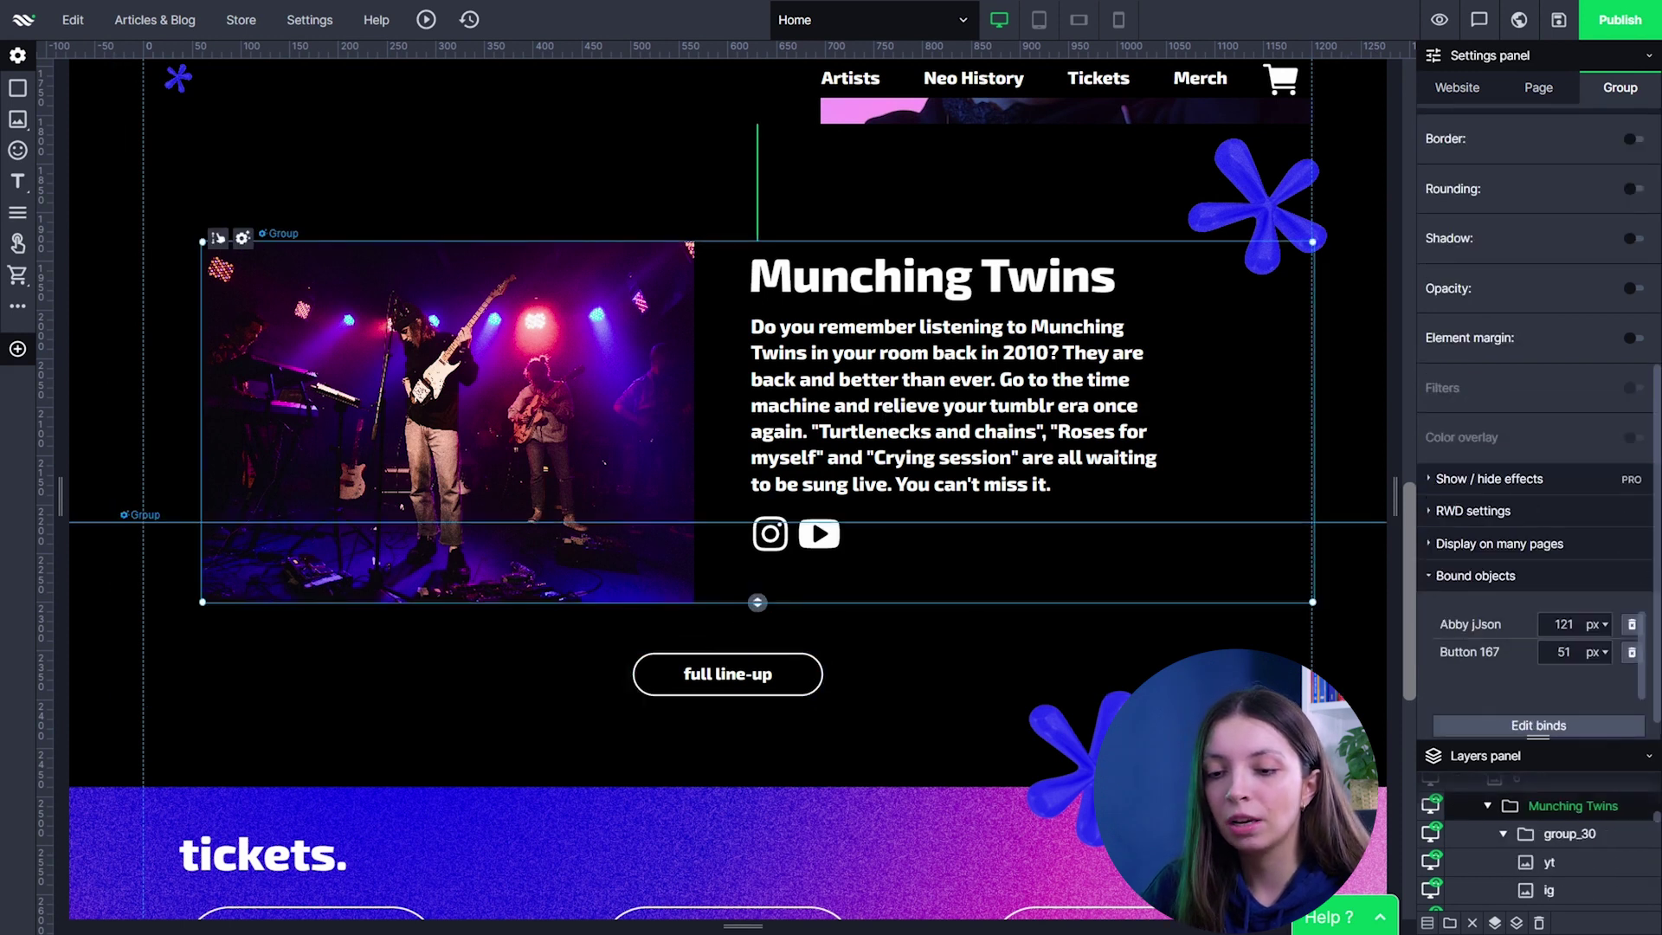
Switch to the Neo Festival page.
{"action": "scroll", "coordinate": [404, 301], "scroll_direction": "down", "scroll_amount": 8}
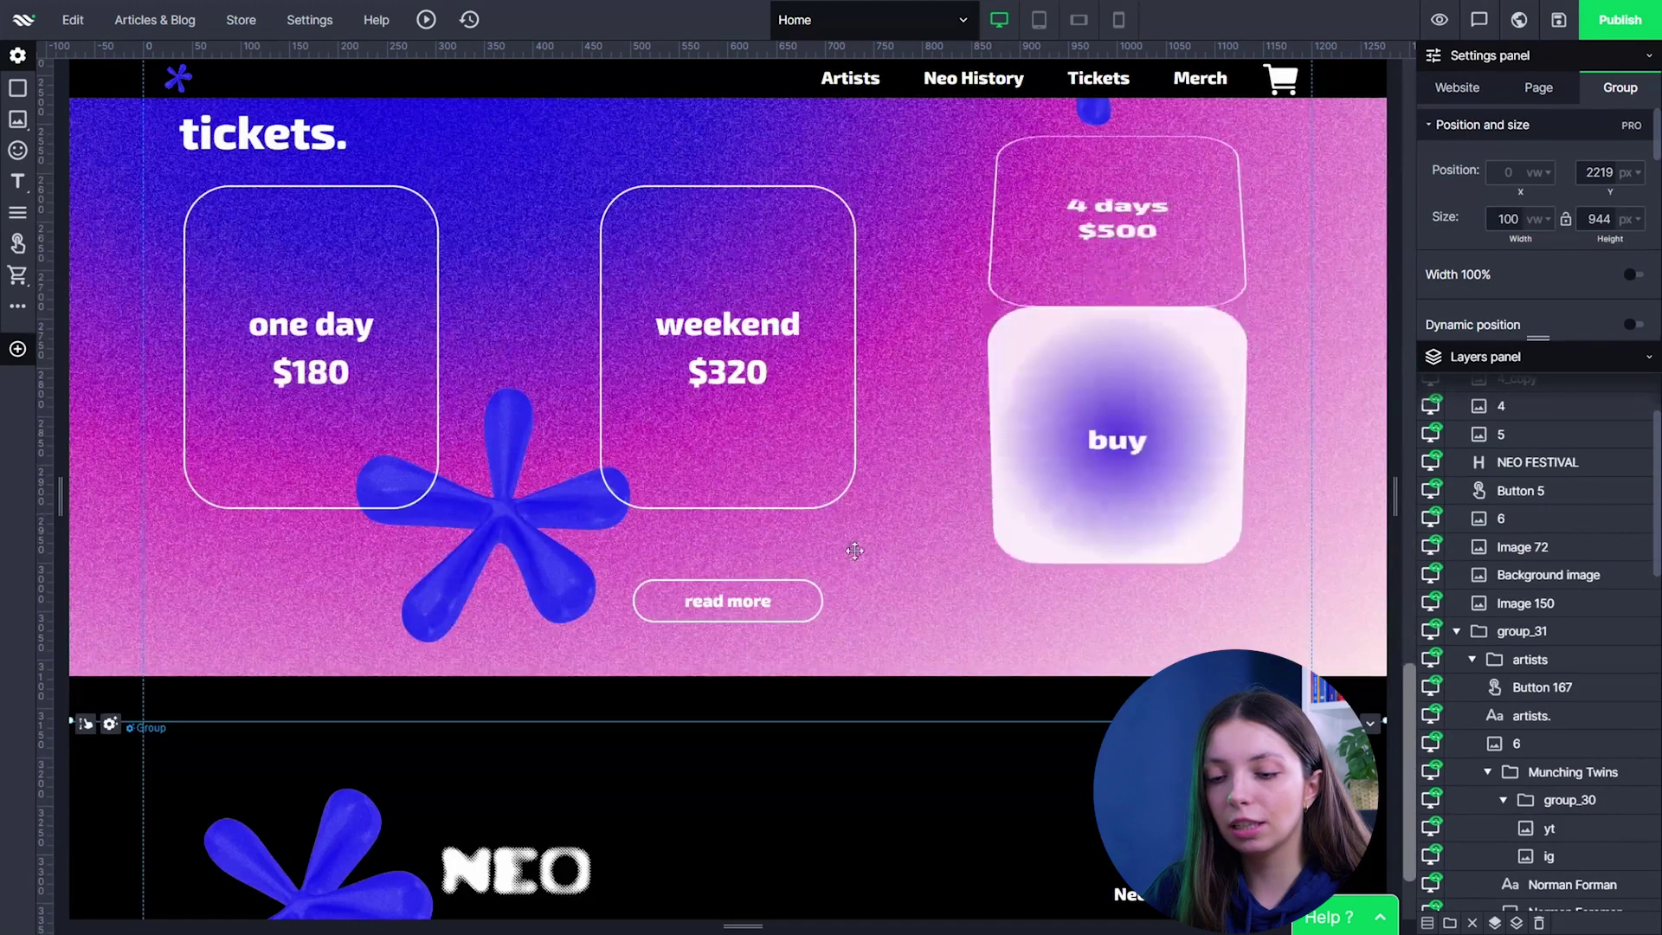
{"action": "scroll", "coordinate": [727, 363], "scroll_direction": "up", "scroll_amount": 5}
{"action": "left_click", "coordinate": [913, 19]}
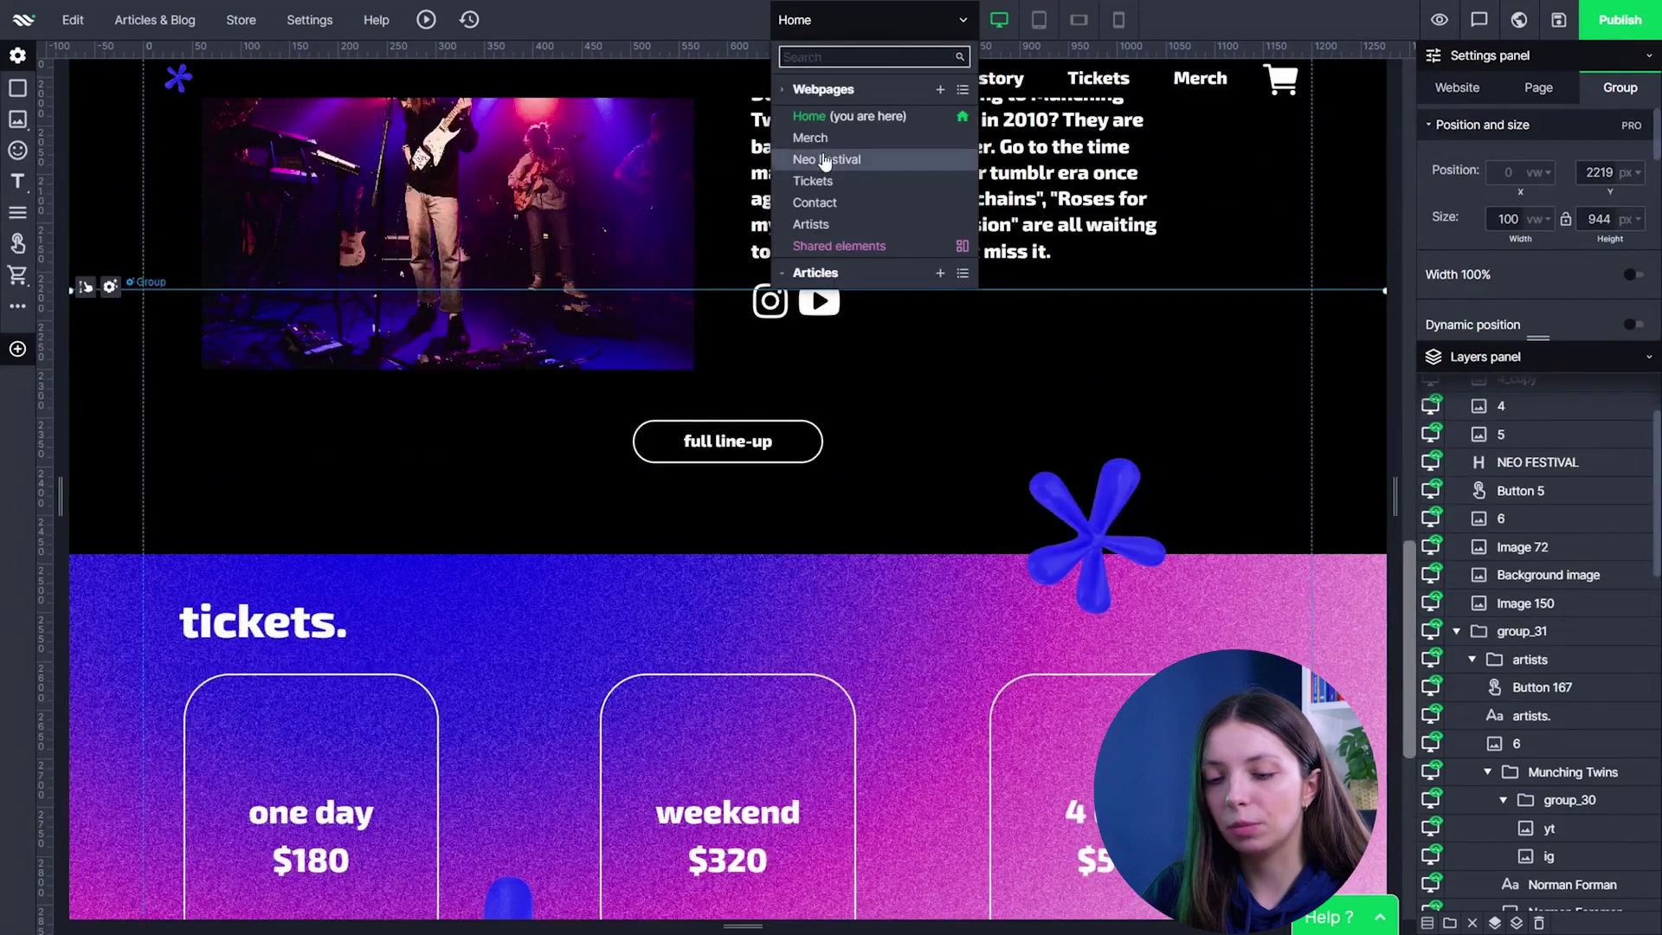
{"action": "left_click", "coordinate": [822, 156]}
Scroll down through the Neo Festival history timeline.
{"action": "scroll", "coordinate": [1389, 121], "scroll_direction": "down", "scroll_amount": 1}
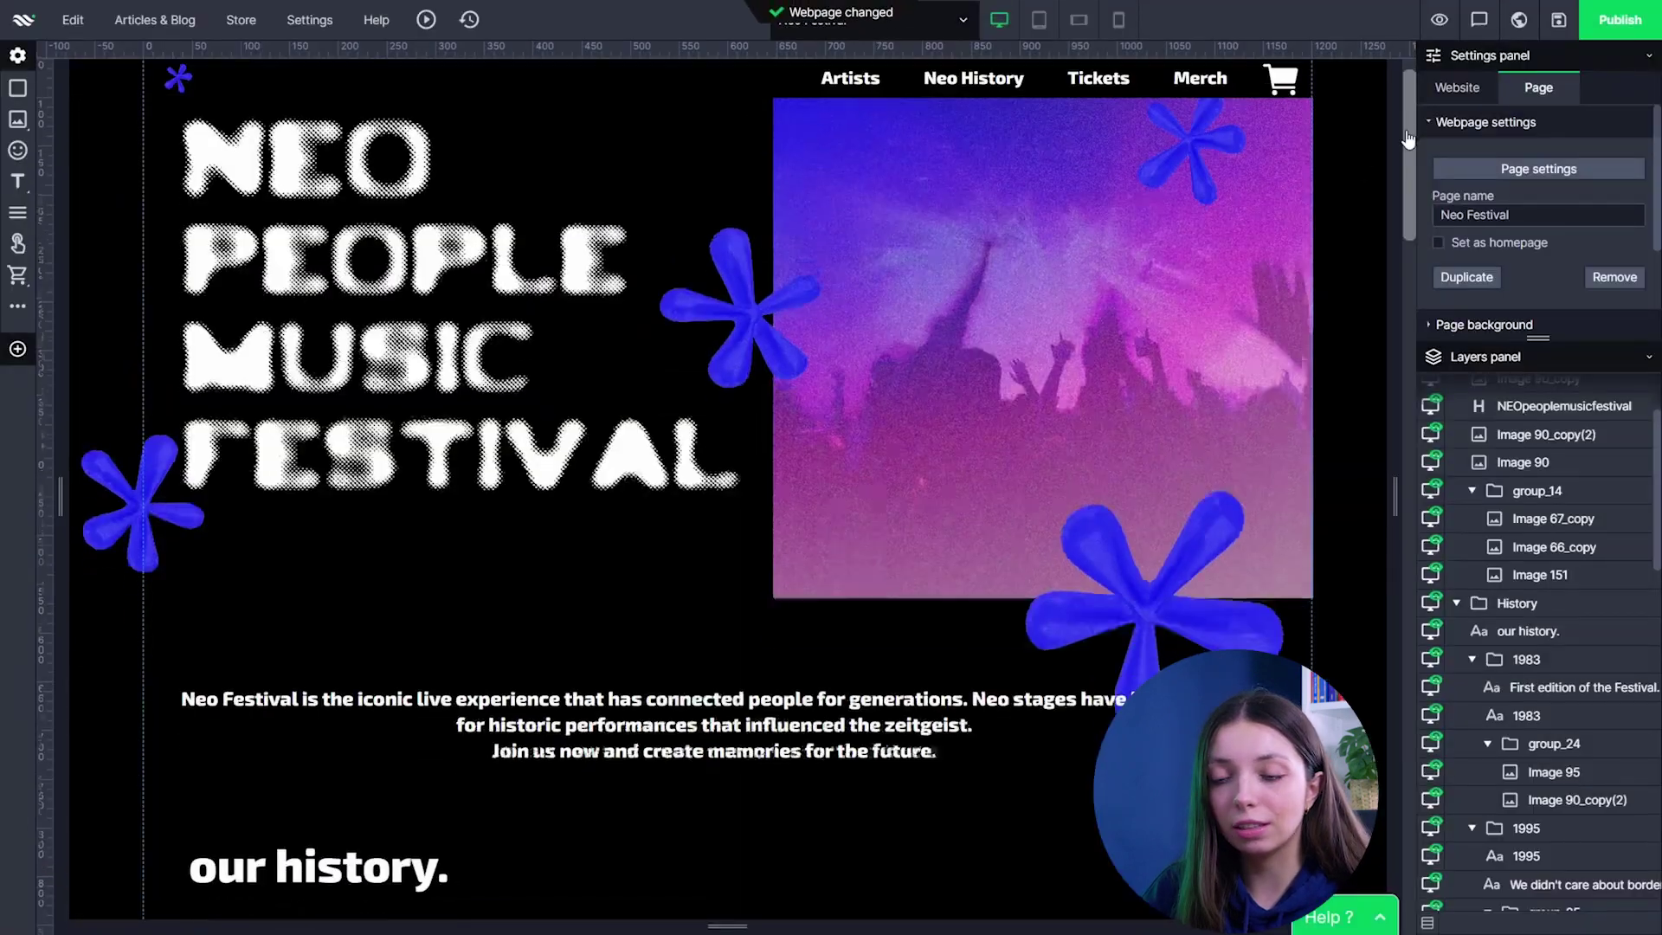
{"action": "scroll", "coordinate": [1387, 155], "scroll_direction": "down", "scroll_amount": 2}
{"action": "scroll", "coordinate": [1383, 208], "scroll_direction": "down", "scroll_amount": 3}
{"action": "scroll", "coordinate": [1379, 264], "scroll_direction": "down", "scroll_amount": 3}
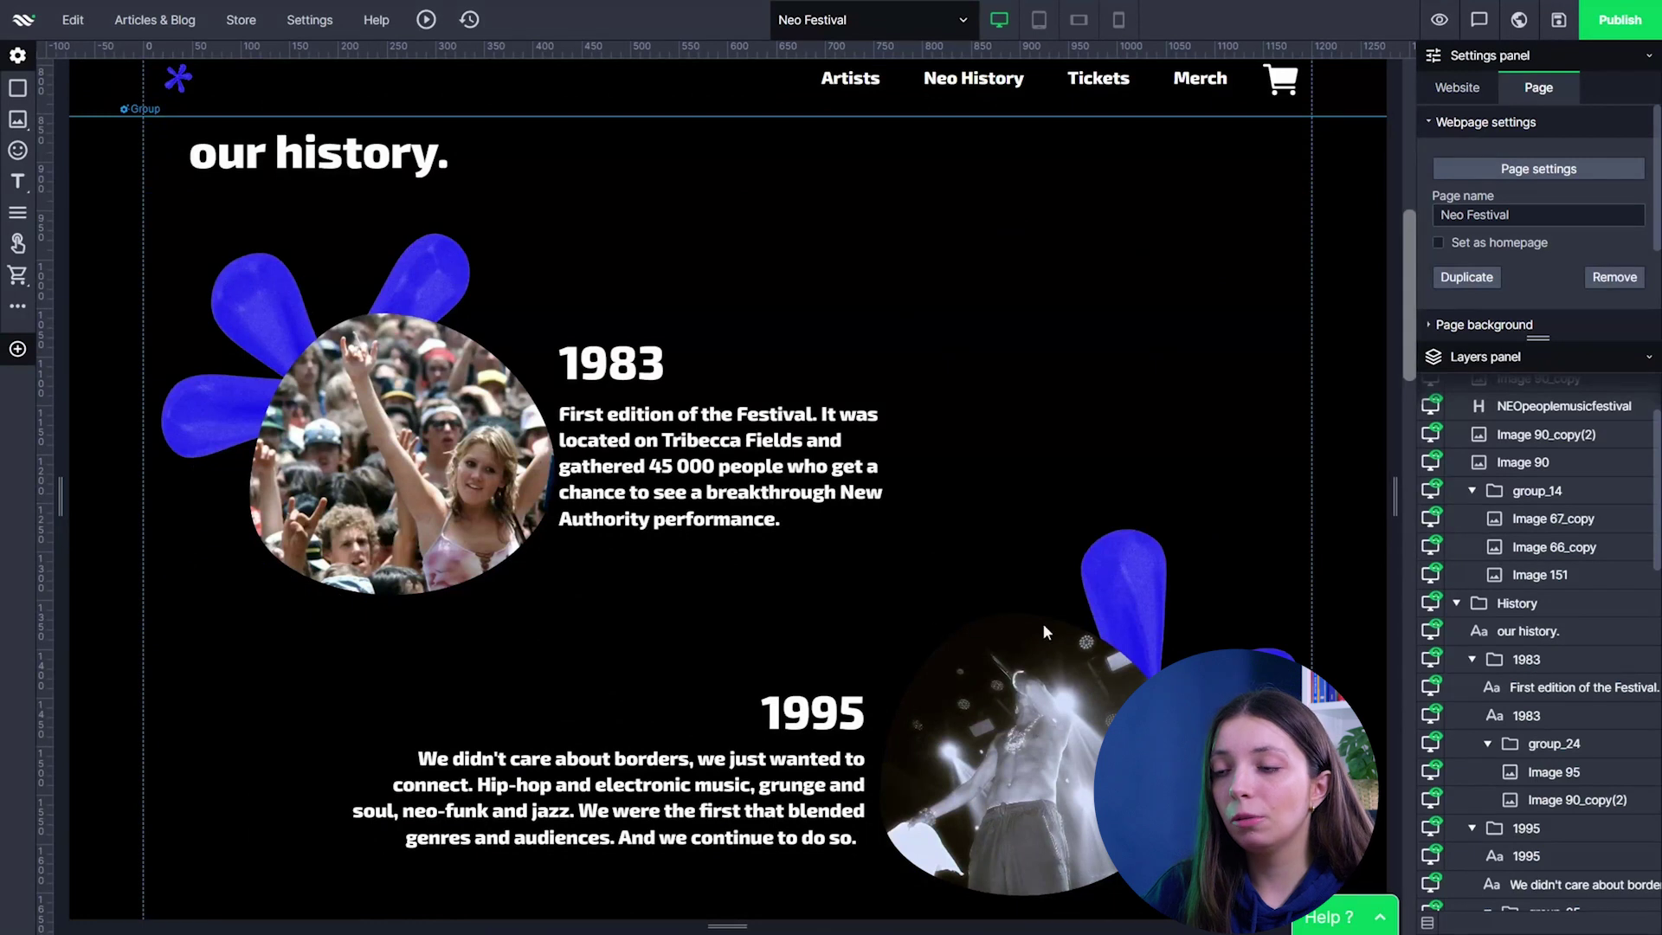
{"action": "scroll", "coordinate": [1082, 606], "scroll_direction": "down", "scroll_amount": 8}
{"action": "scroll", "coordinate": [1125, 545], "scroll_direction": "up", "scroll_amount": 1}
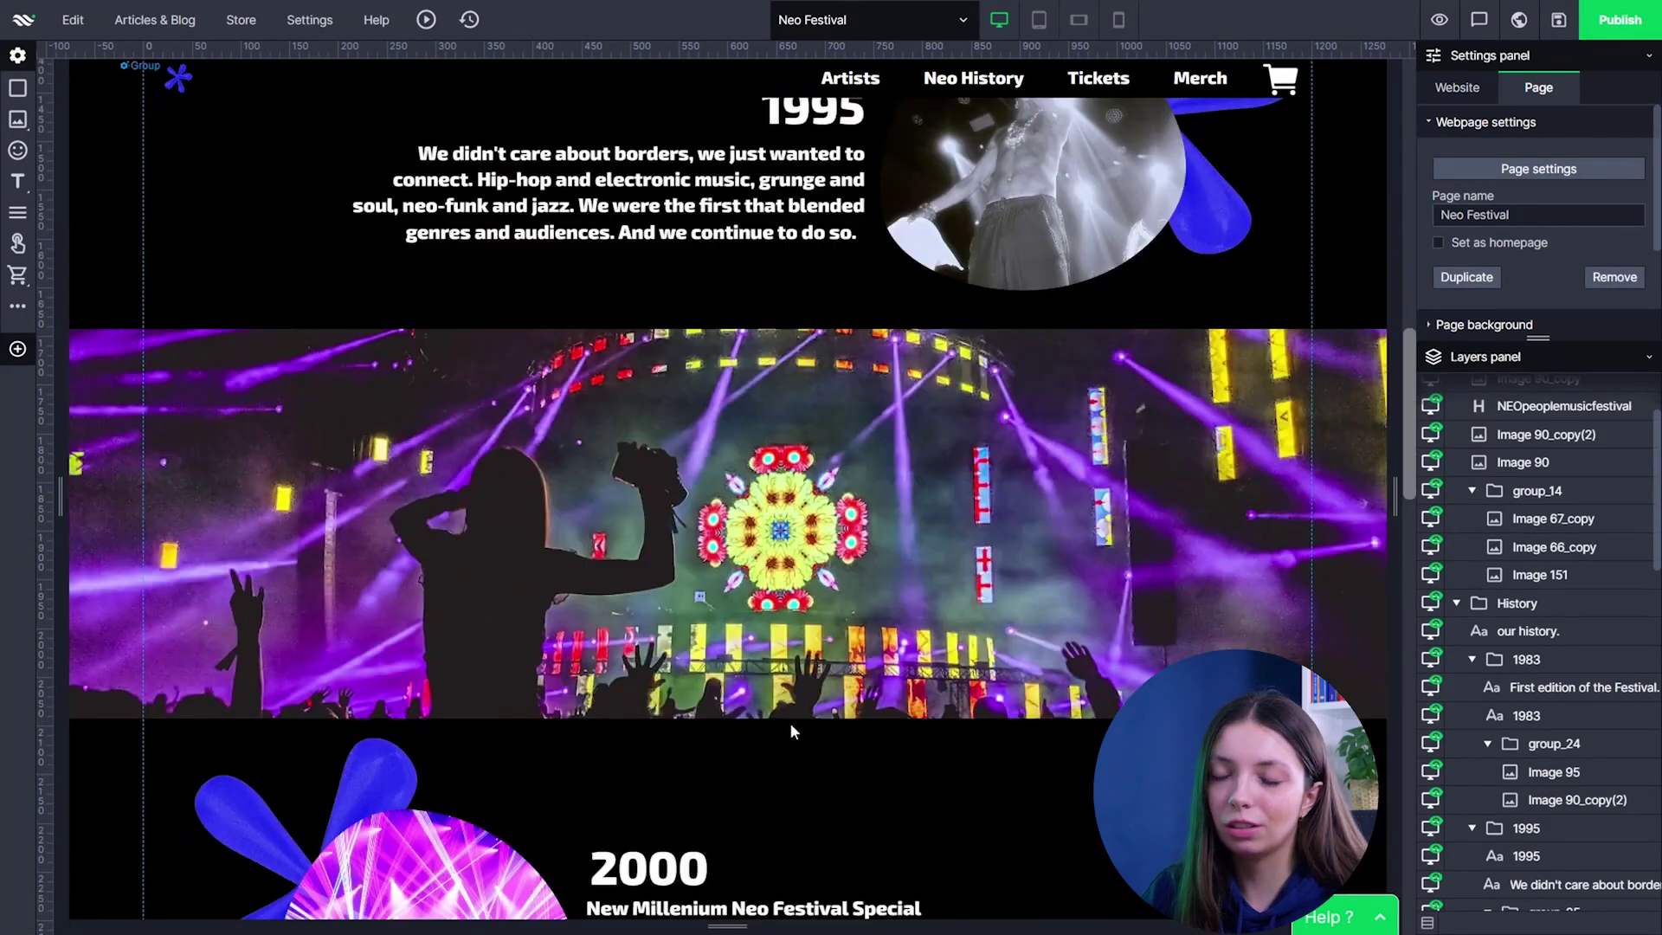
{"action": "left_click_drag", "start_coordinate": [1540, 336], "coordinate": [1541, 712]}
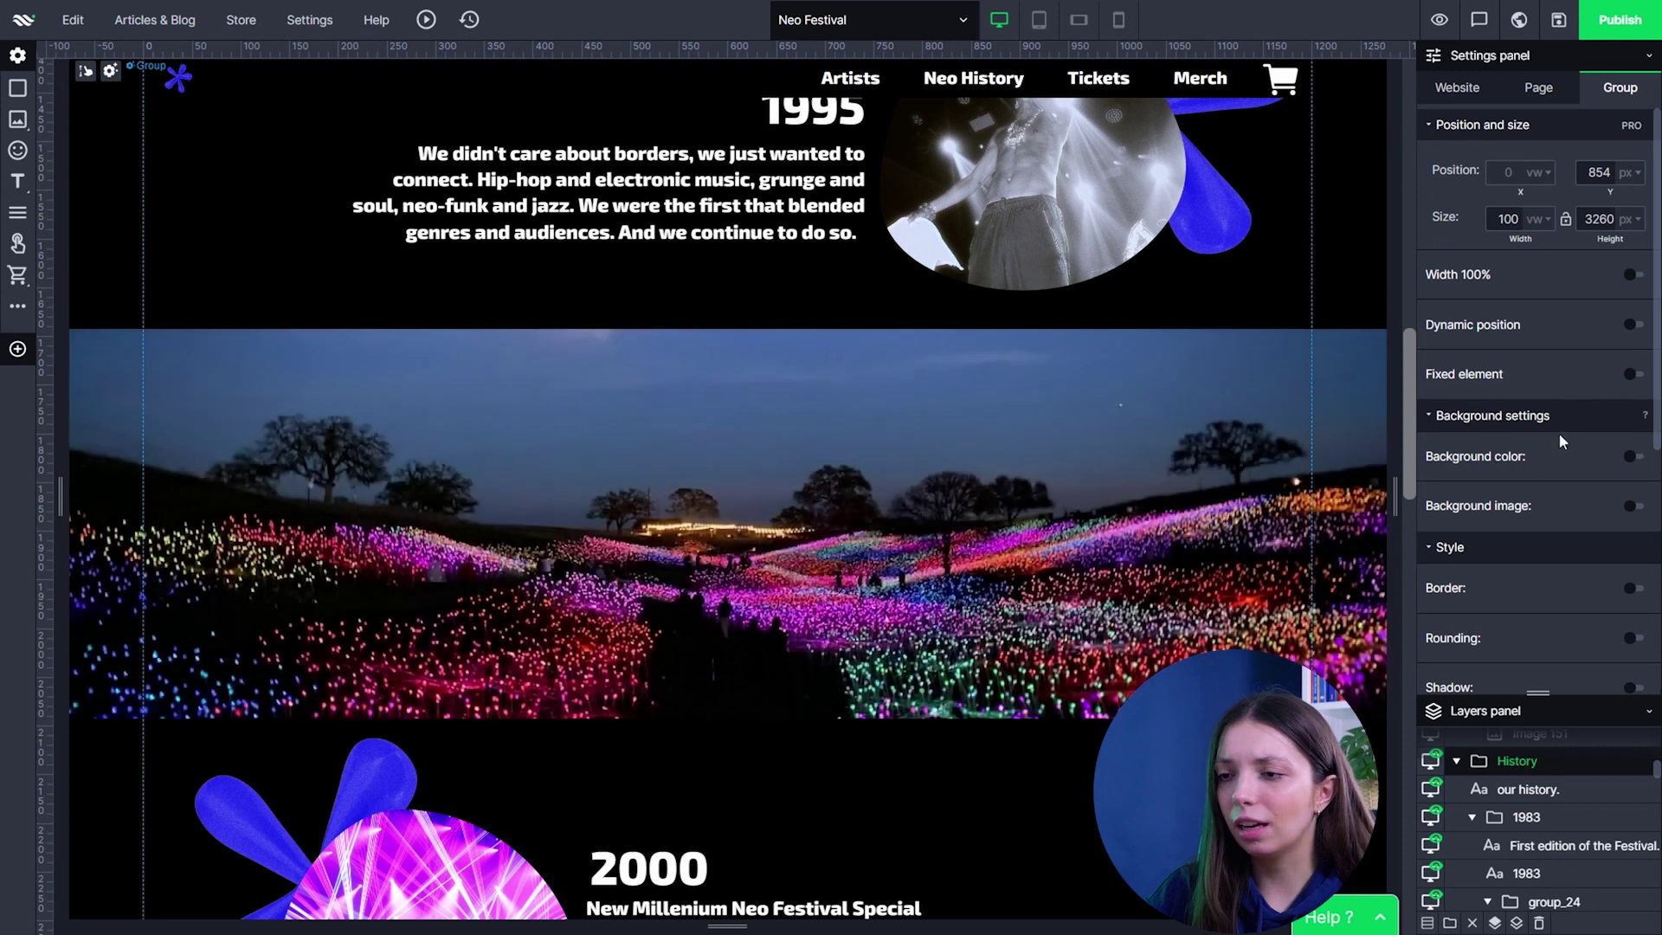
Inspect the two image sliders and their parent History group.
{"action": "left_click", "coordinate": [819, 478]}
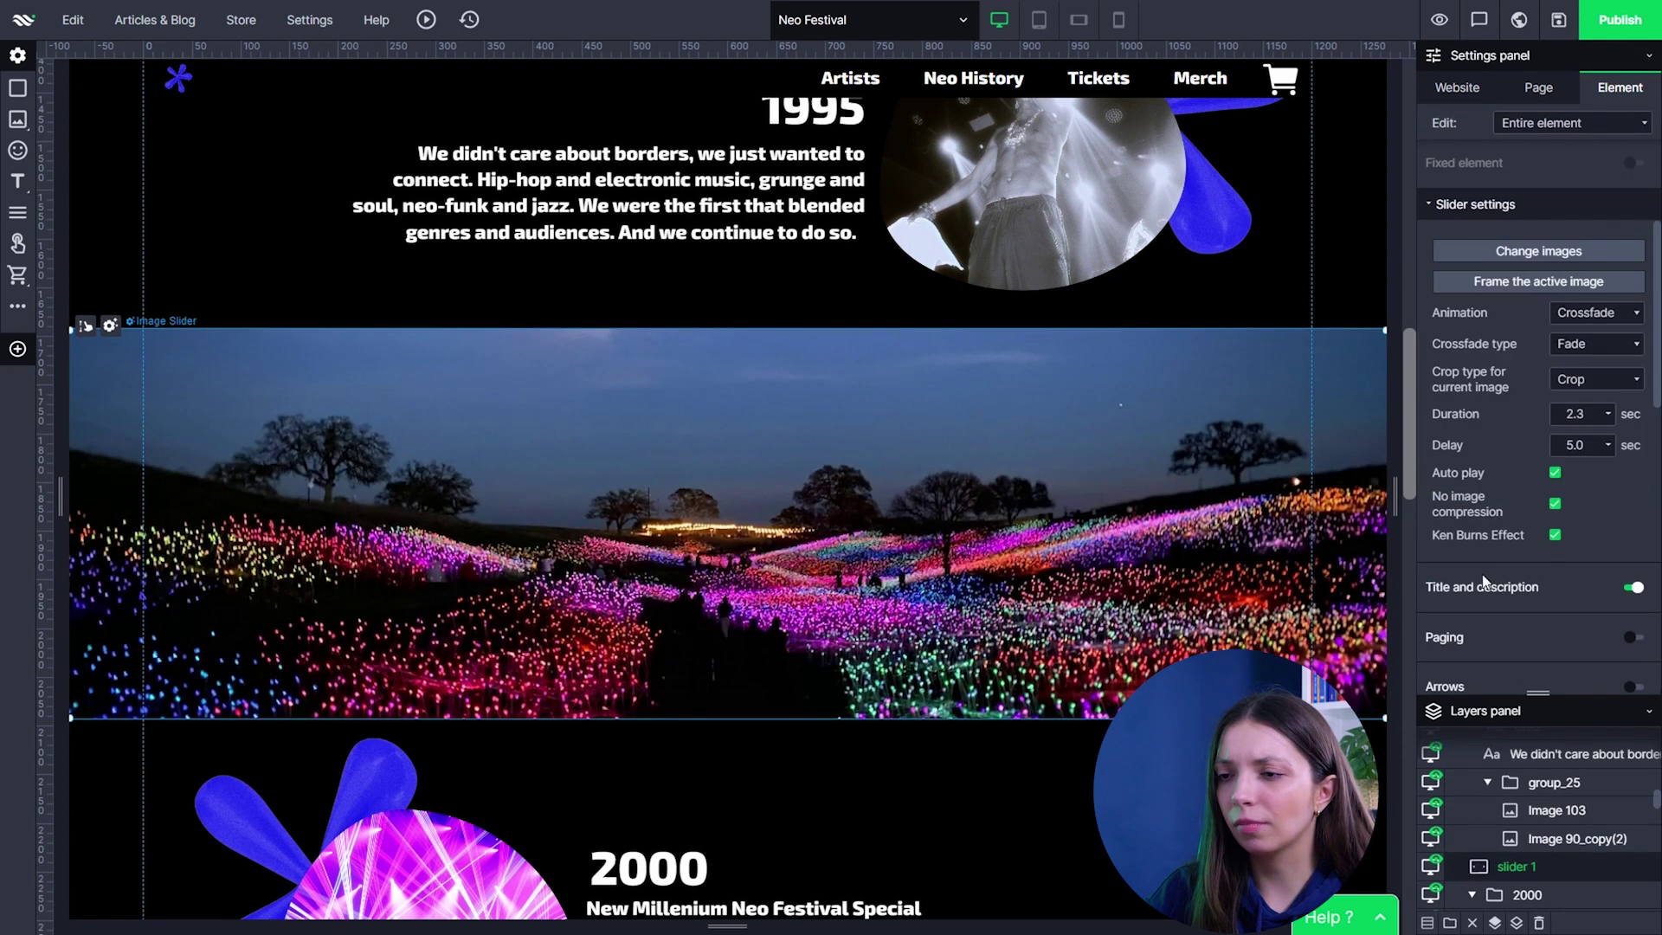
{"action": "scroll", "coordinate": [1022, 571], "scroll_direction": "down", "scroll_amount": 5}
{"action": "scroll", "coordinate": [1017, 553], "scroll_direction": "down", "scroll_amount": 5}
{"action": "left_click", "coordinate": [909, 501]}
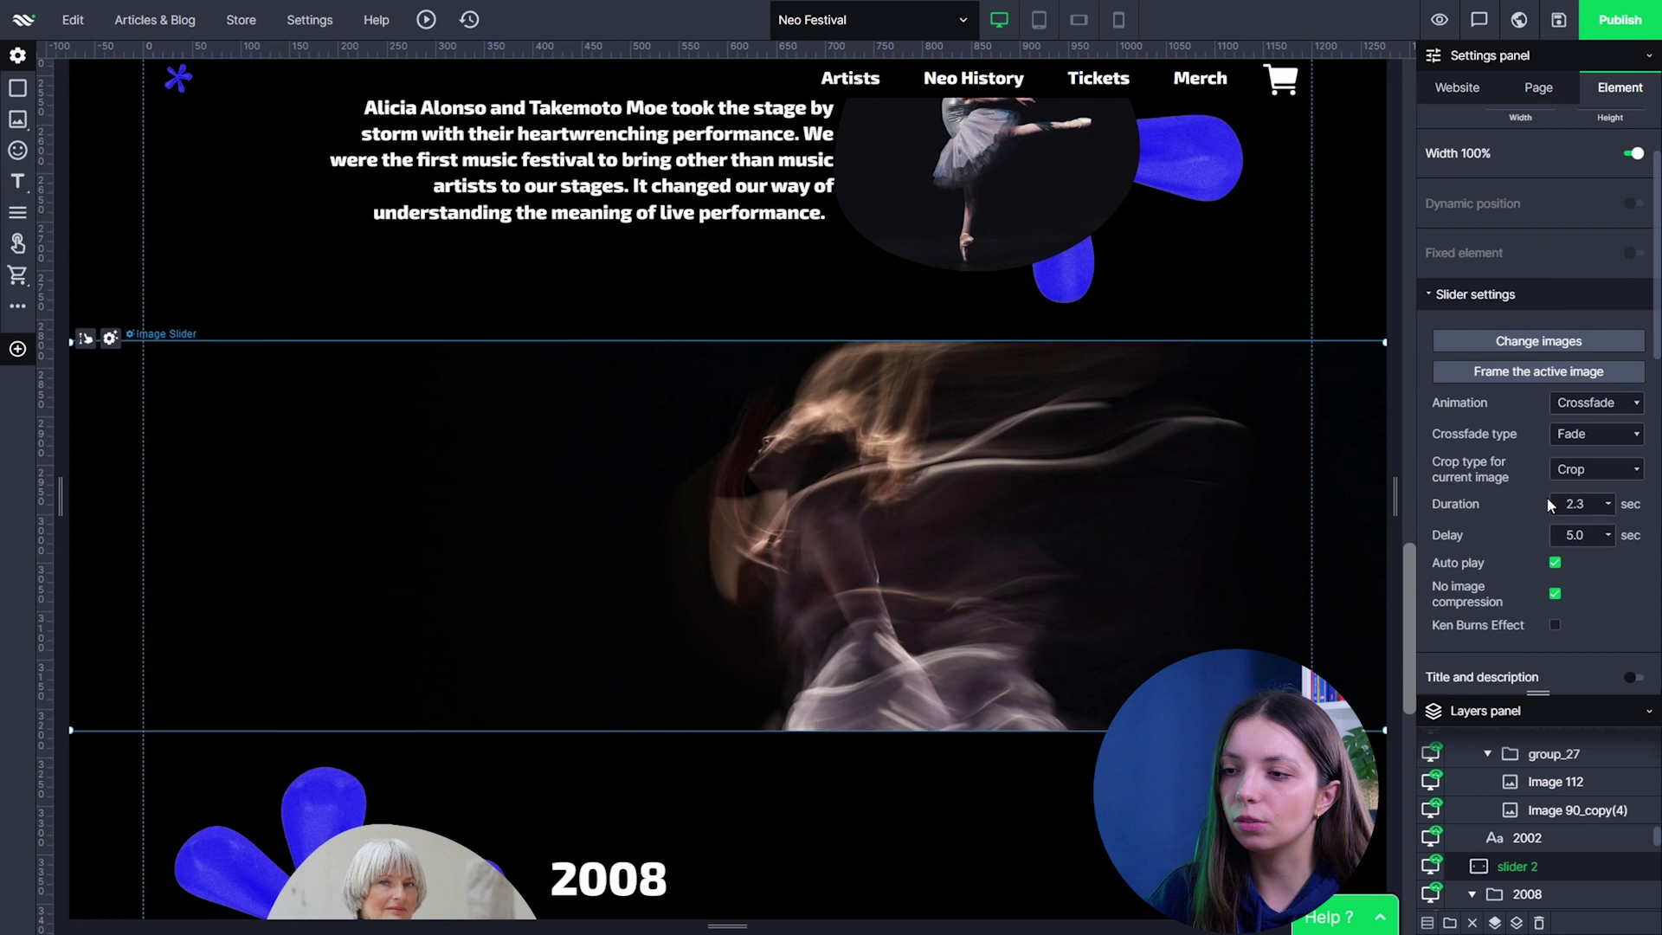
{"action": "scroll", "coordinate": [1549, 506], "scroll_direction": "down", "scroll_amount": 2}
{"action": "left_click", "coordinate": [143, 65]}
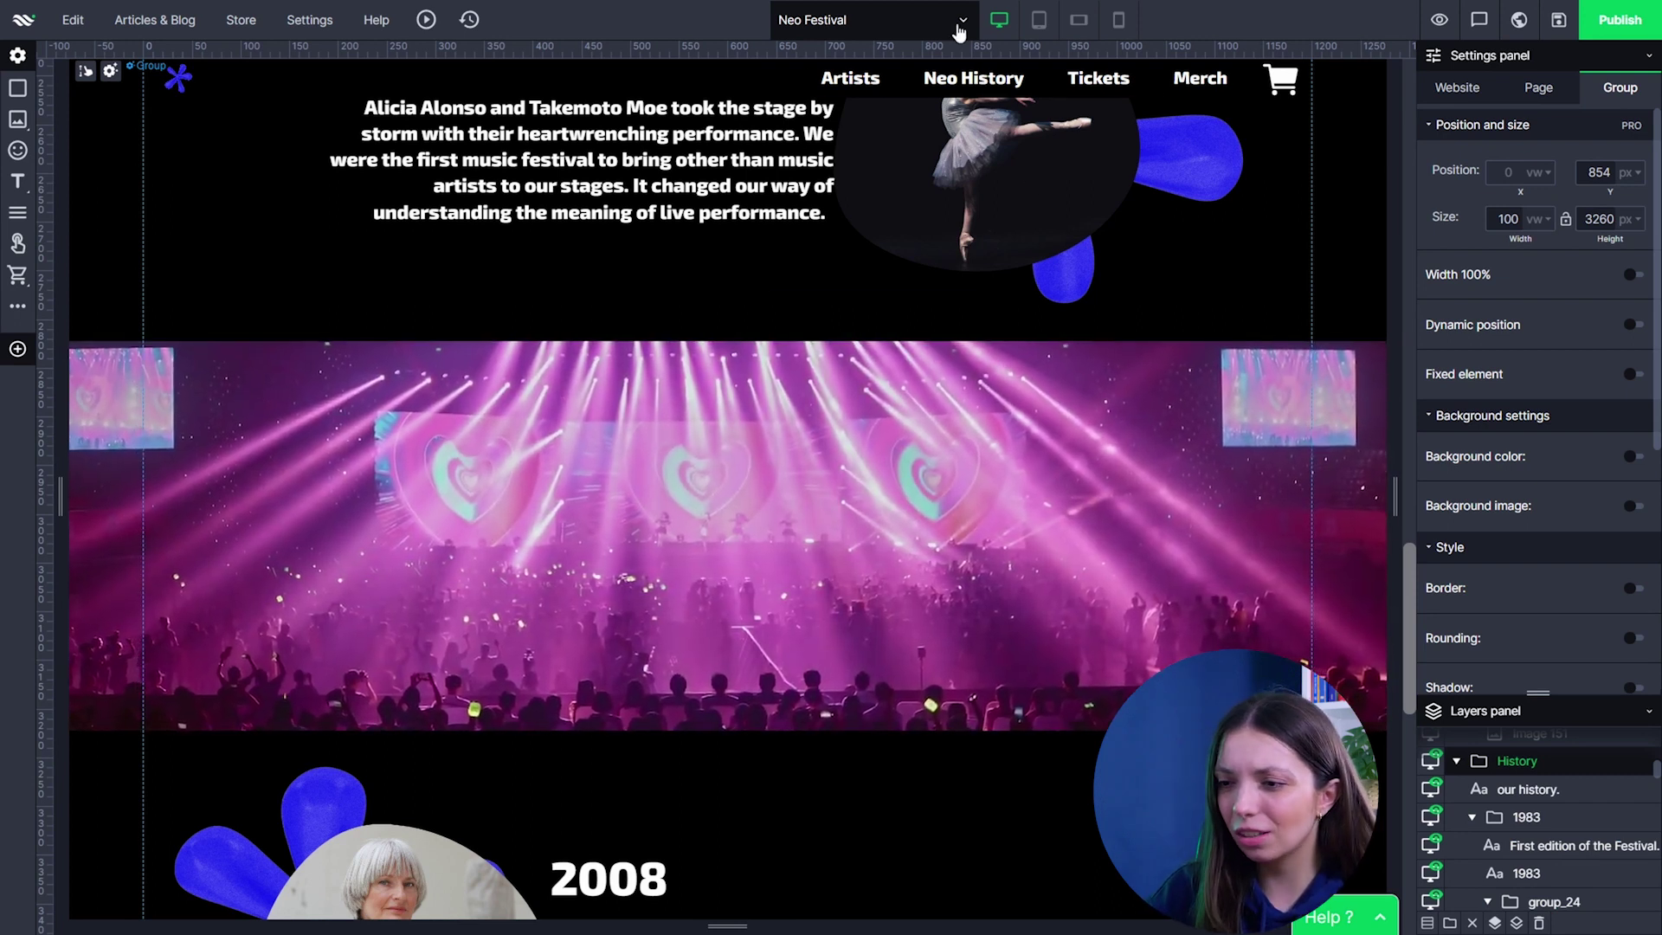
Switch to the Tickets page.
{"action": "left_click", "coordinate": [874, 20]}
{"action": "left_click", "coordinate": [939, 187]}
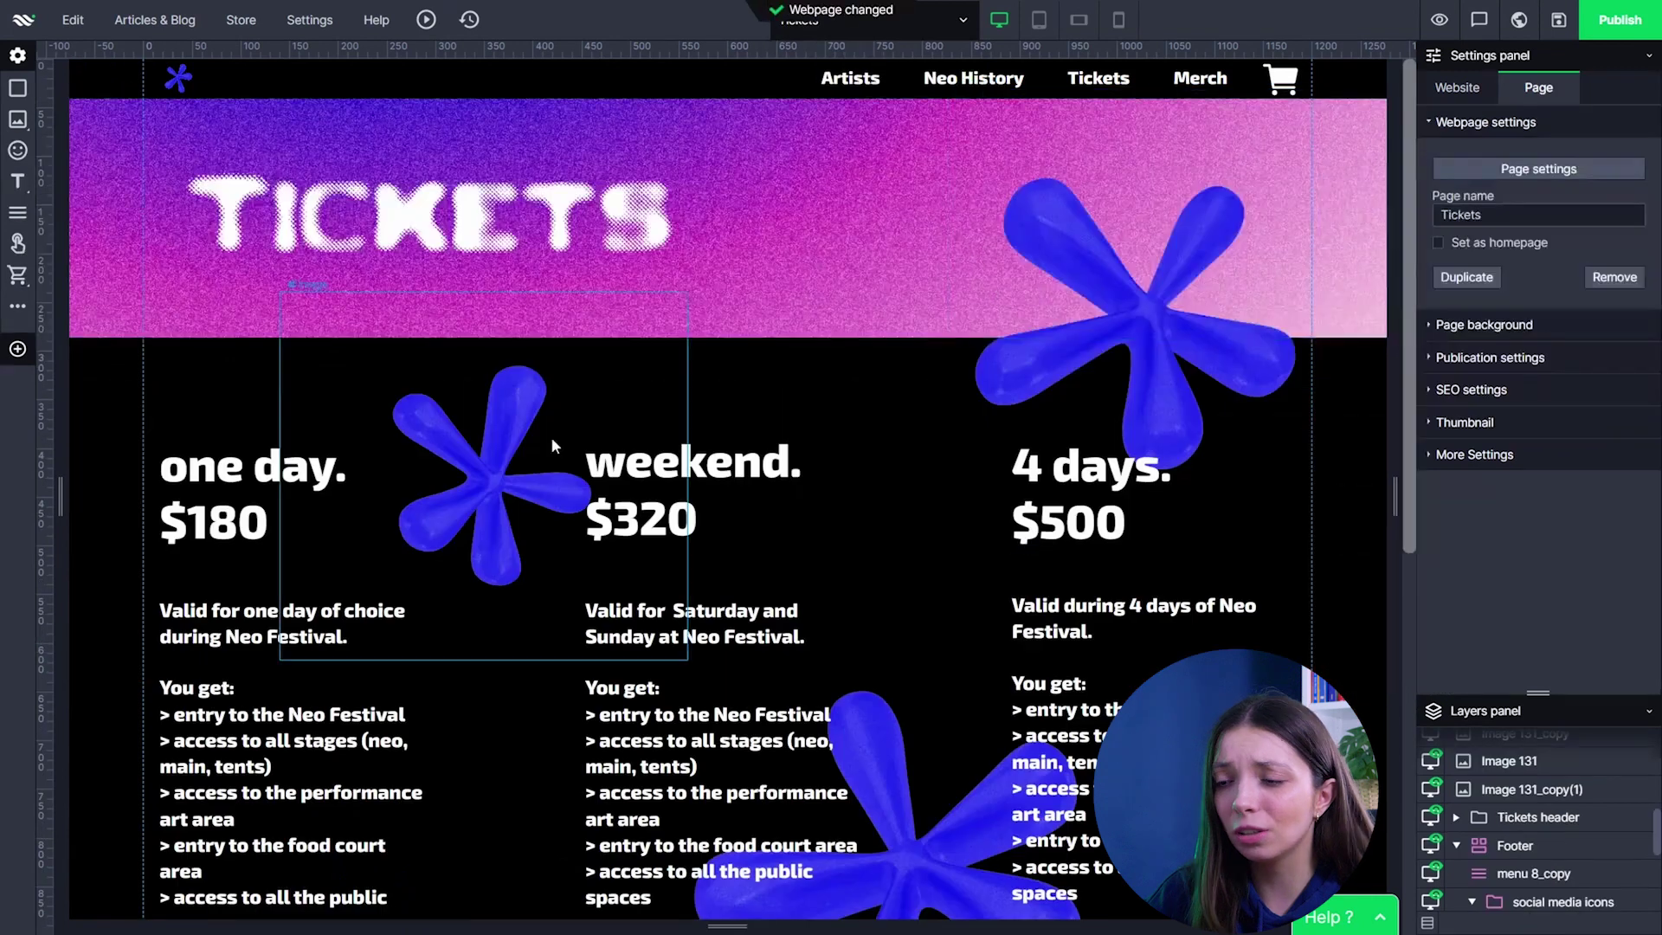
{"action": "scroll", "coordinate": [551, 436], "scroll_direction": "down", "scroll_amount": 4}
{"action": "scroll", "coordinate": [1168, 558], "scroll_direction": "up", "scroll_amount": 2}
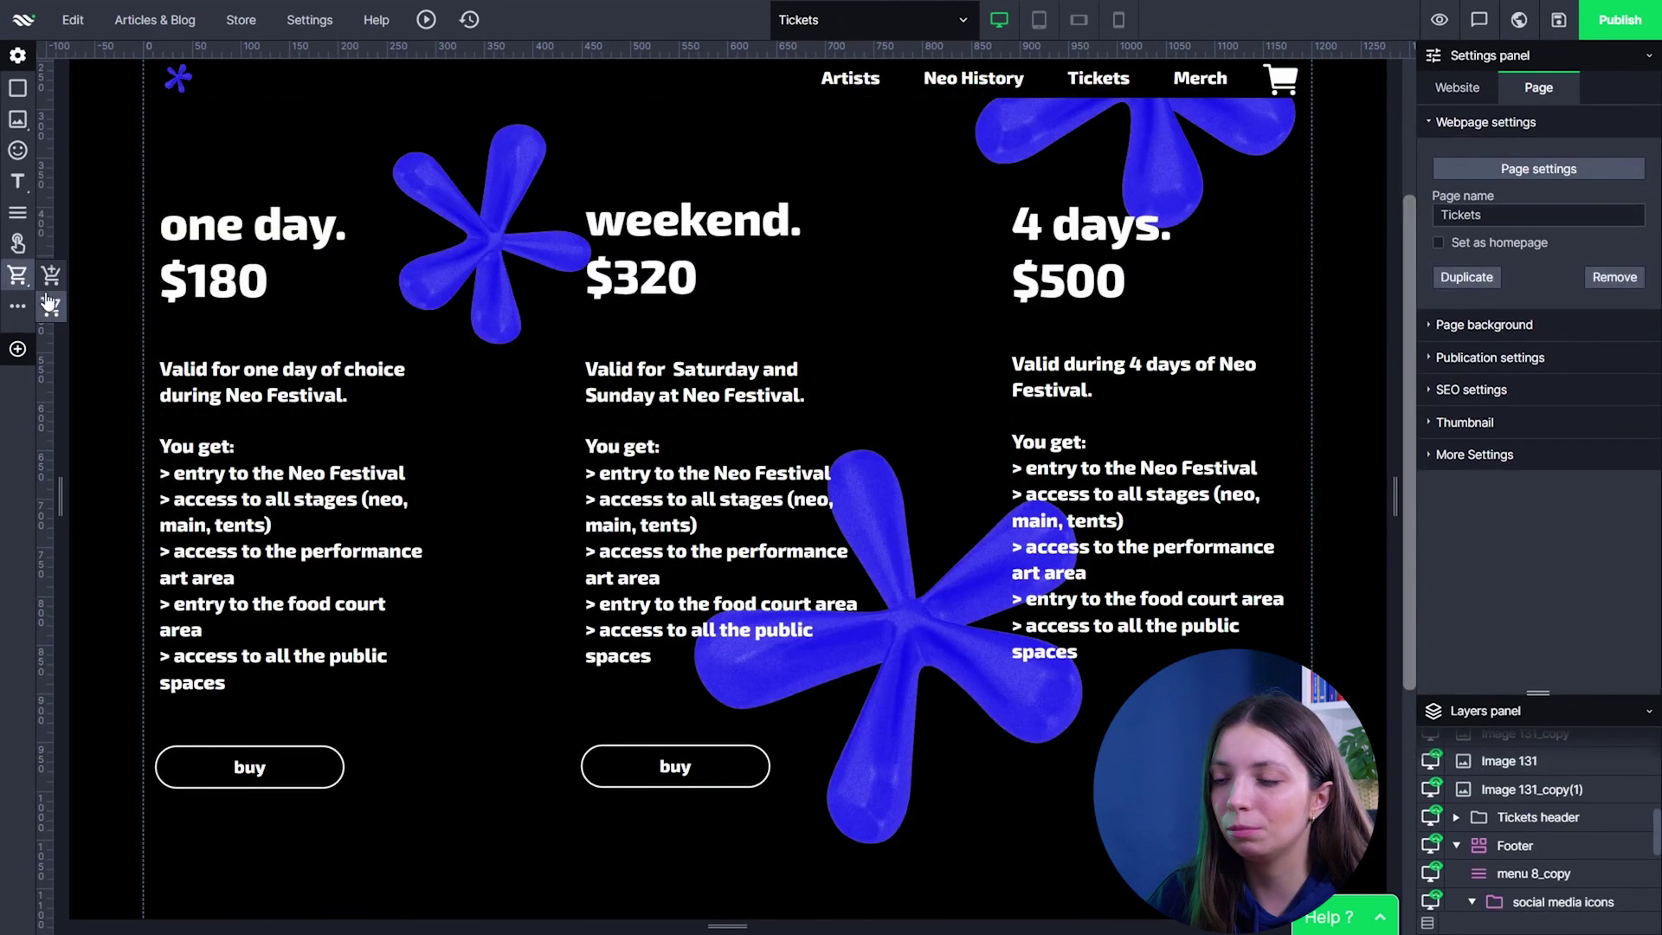
Add a cart button for the $500 'Tickets 4 Days' product with a ticket thumbnail.
{"action": "left_click_drag", "start_coordinate": [49, 300], "coordinate": [549, 325]}
{"action": "type", "text": "Tickets 4 Days"}
{"action": "type", "text": "500"}
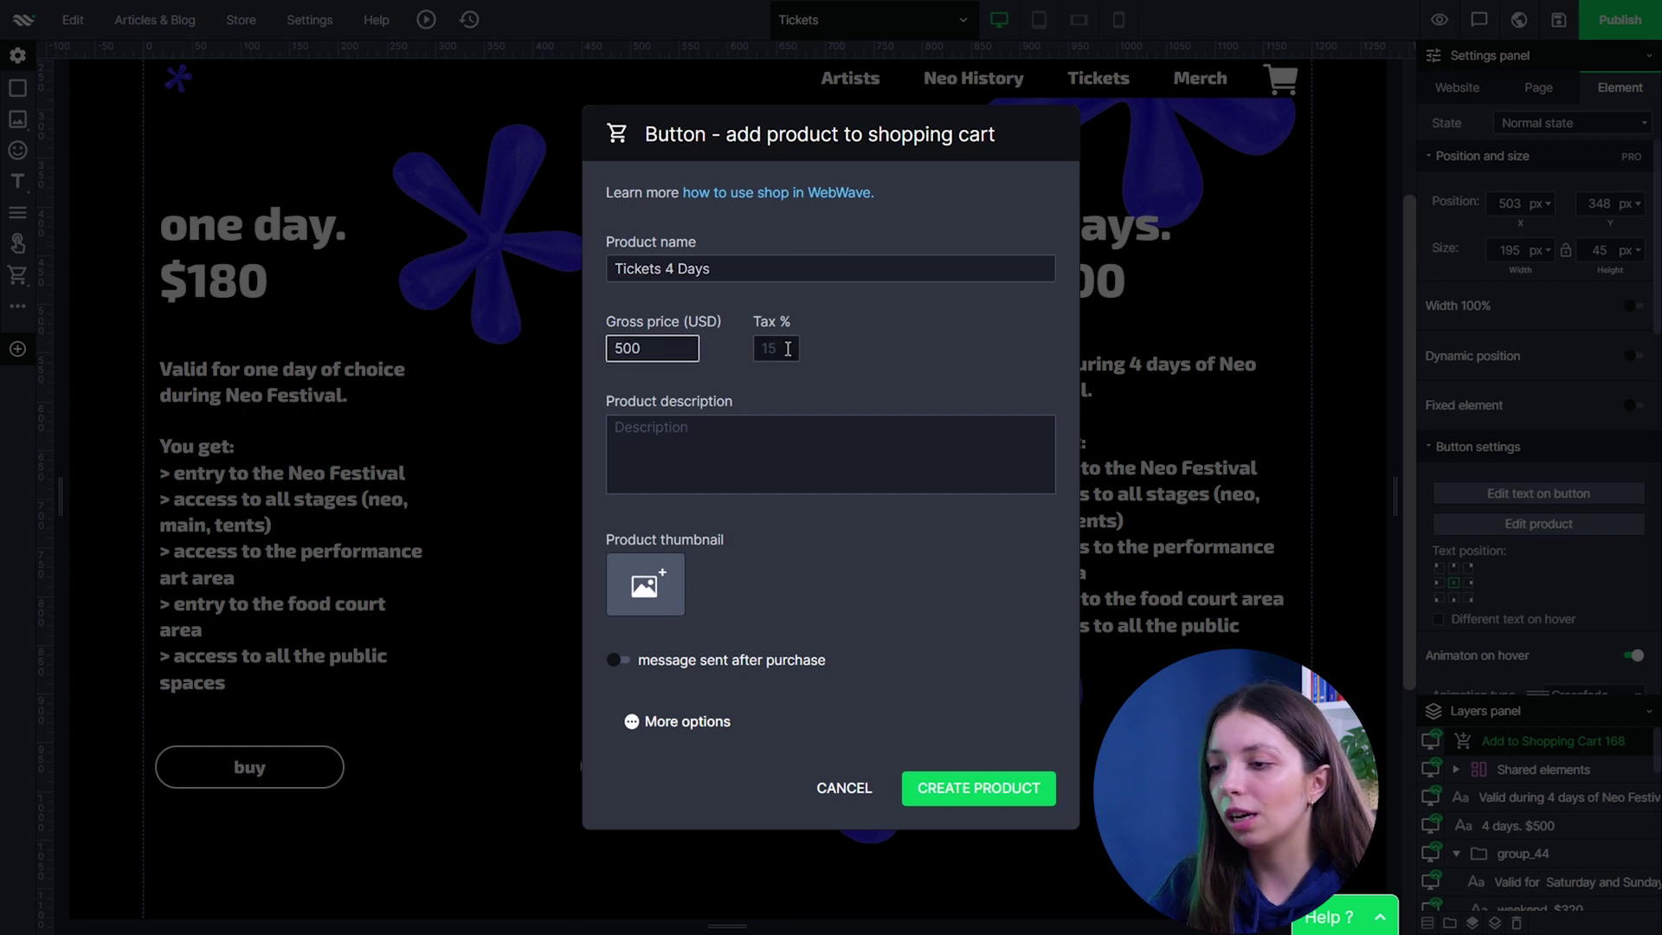
{"action": "left_click", "coordinate": [645, 584]}
{"action": "double_click", "coordinate": [645, 587]}
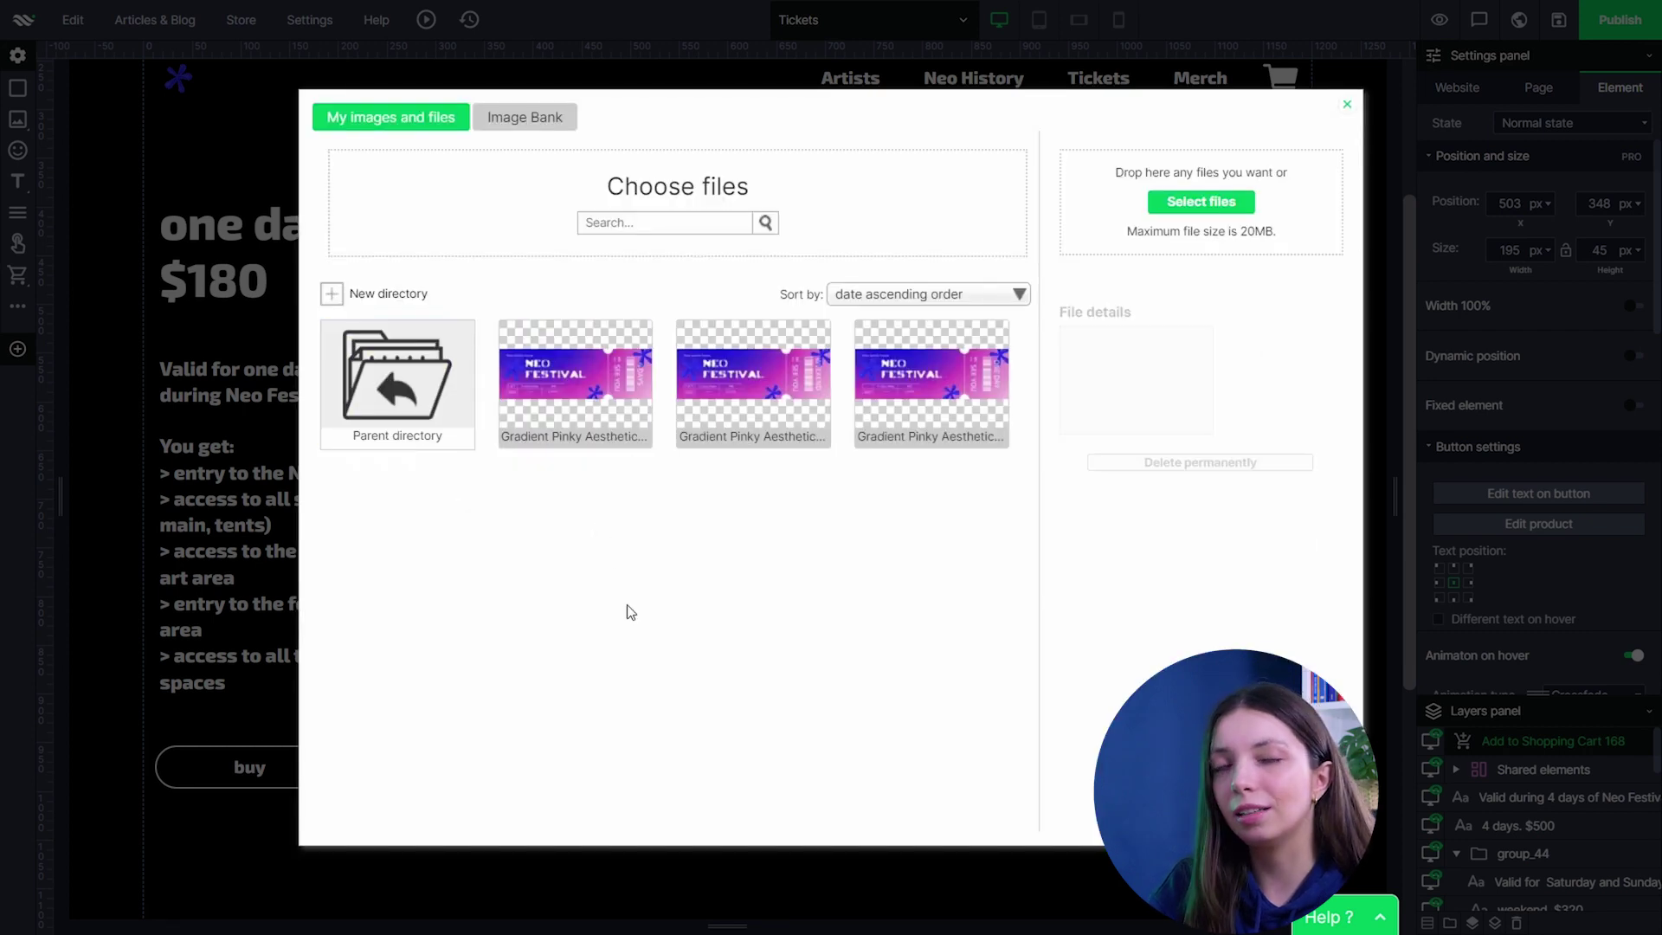
{"action": "double_click", "coordinate": [576, 381]}
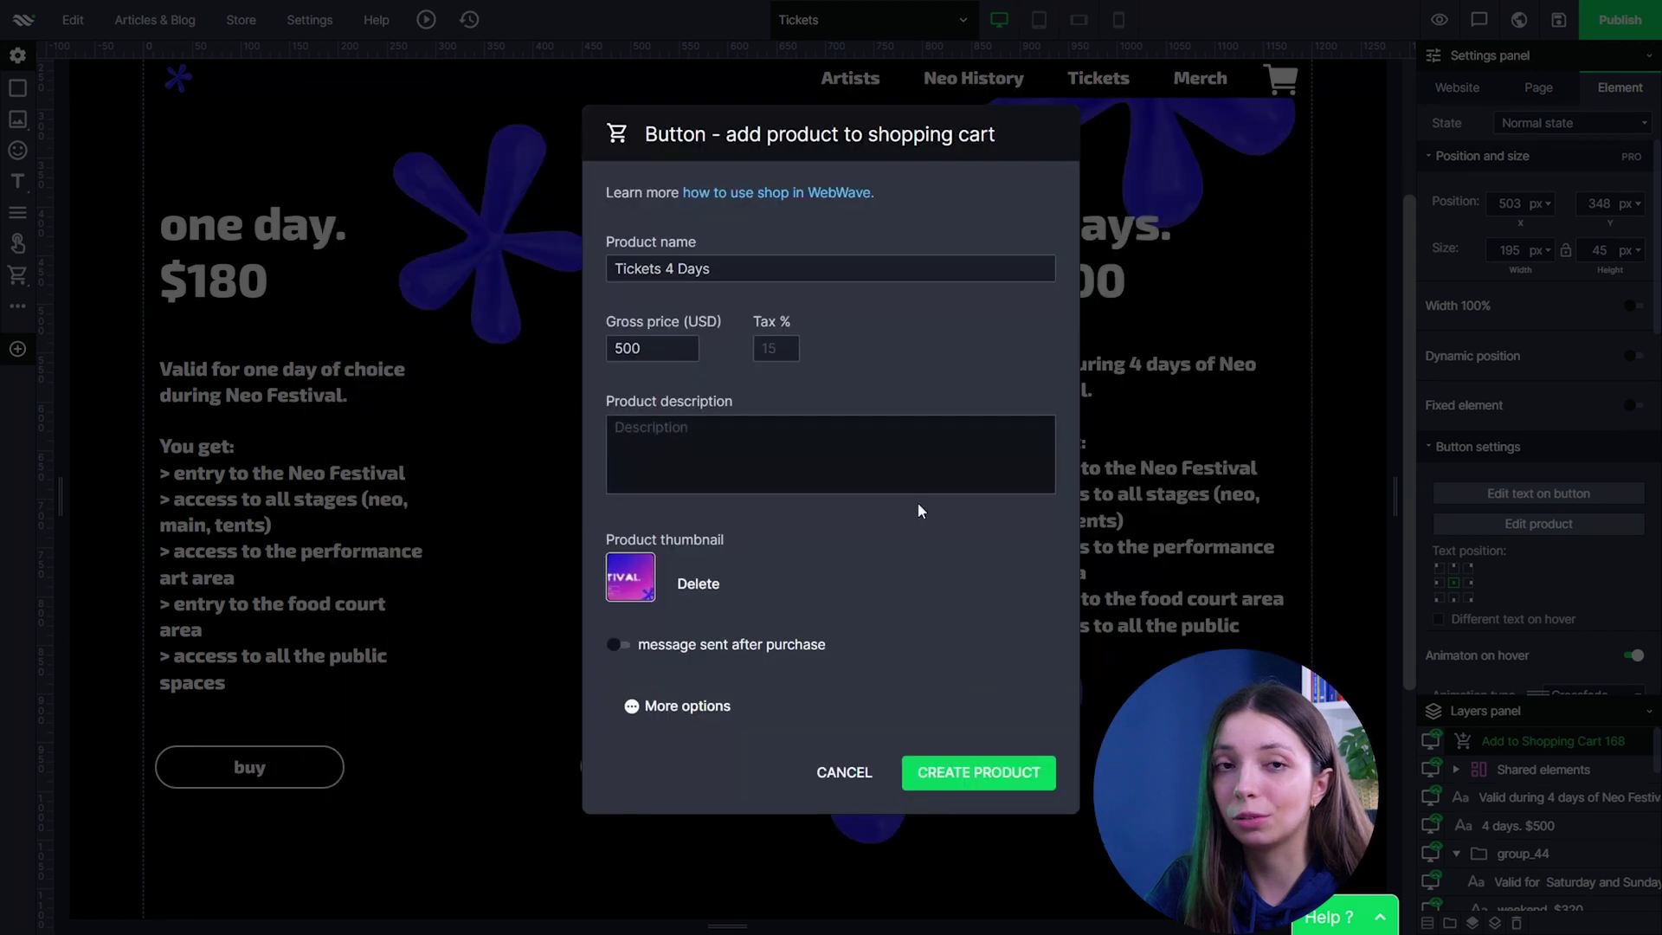
{"action": "left_click", "coordinate": [661, 424]}
{"action": "type", "text": "Neo Festival 4 day tickets"}
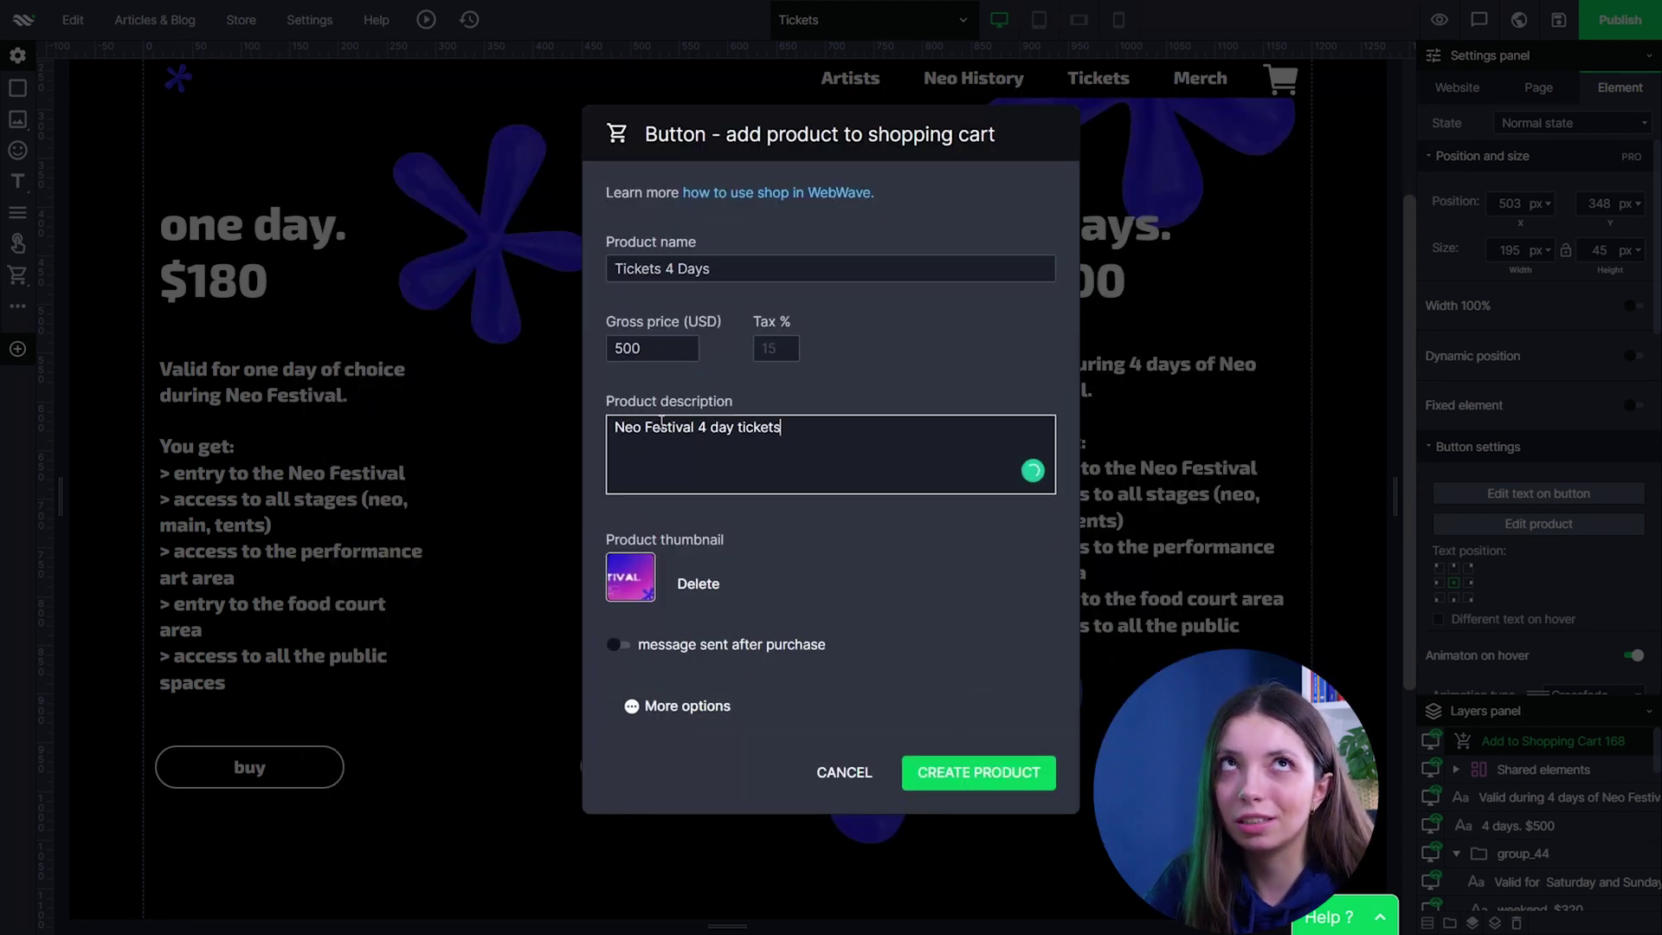
{"action": "left_click", "coordinate": [978, 772]}
Place the cart button under the 4-days column and relabel it 'buy'.
{"action": "left_click_drag", "start_coordinate": [762, 178], "coordinate": [1058, 779]}
{"action": "scroll", "coordinate": [1058, 779], "scroll_direction": "down", "scroll_amount": 2}
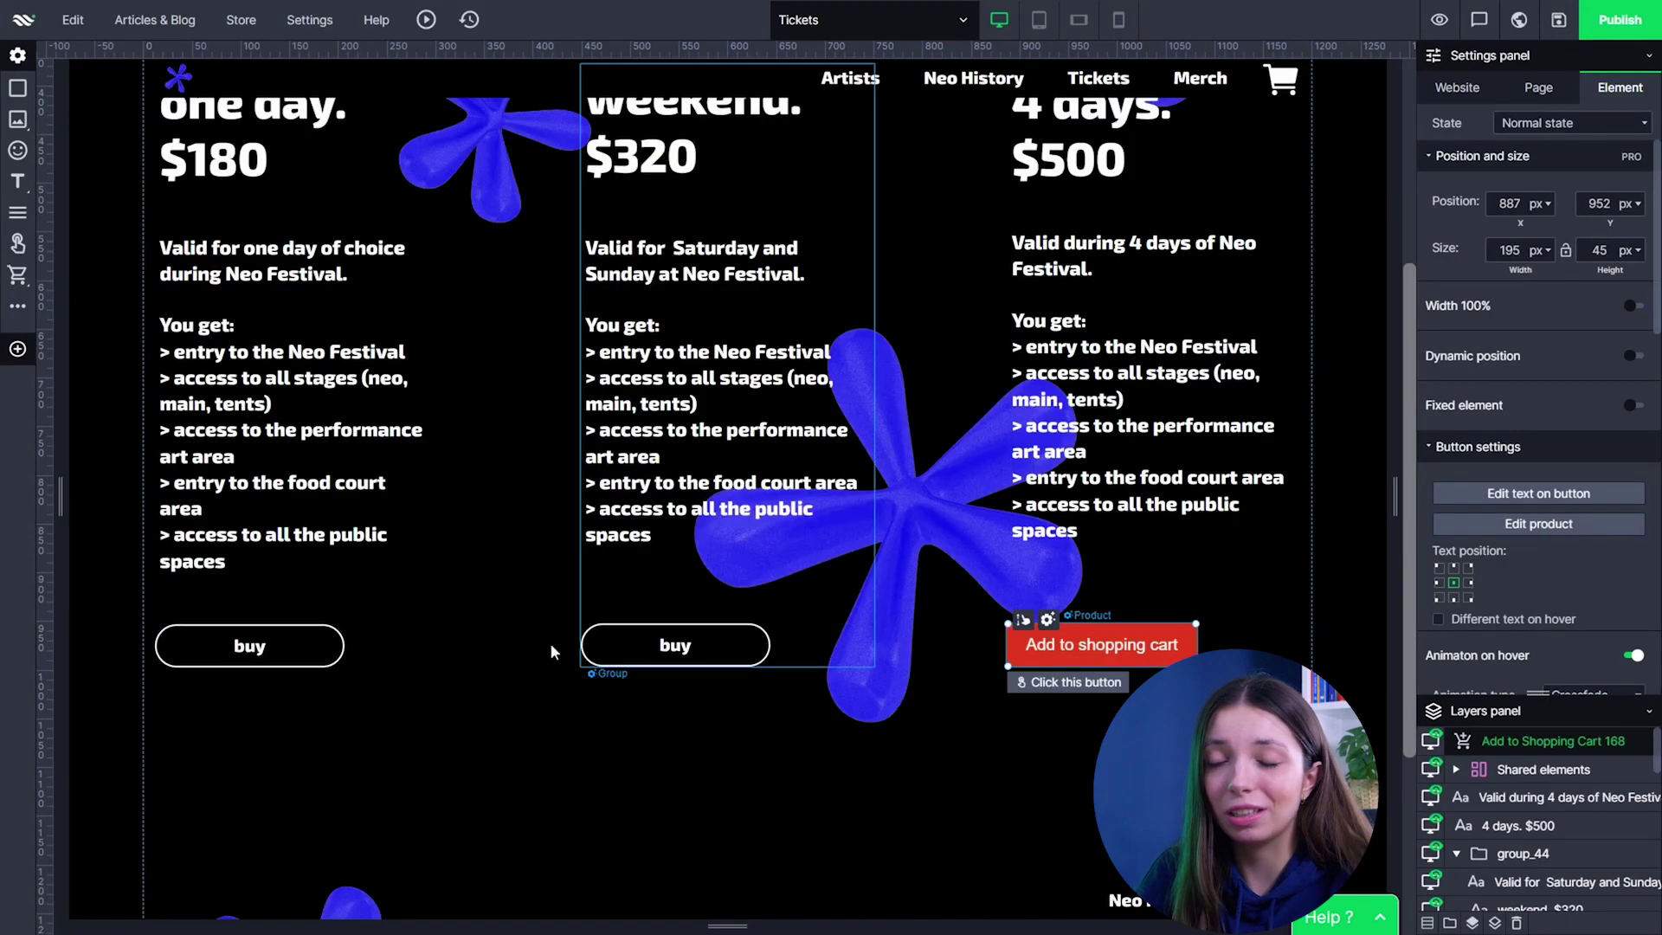
{"action": "double_click", "coordinate": [1083, 645]}
{"action": "type", "text": "buy"}
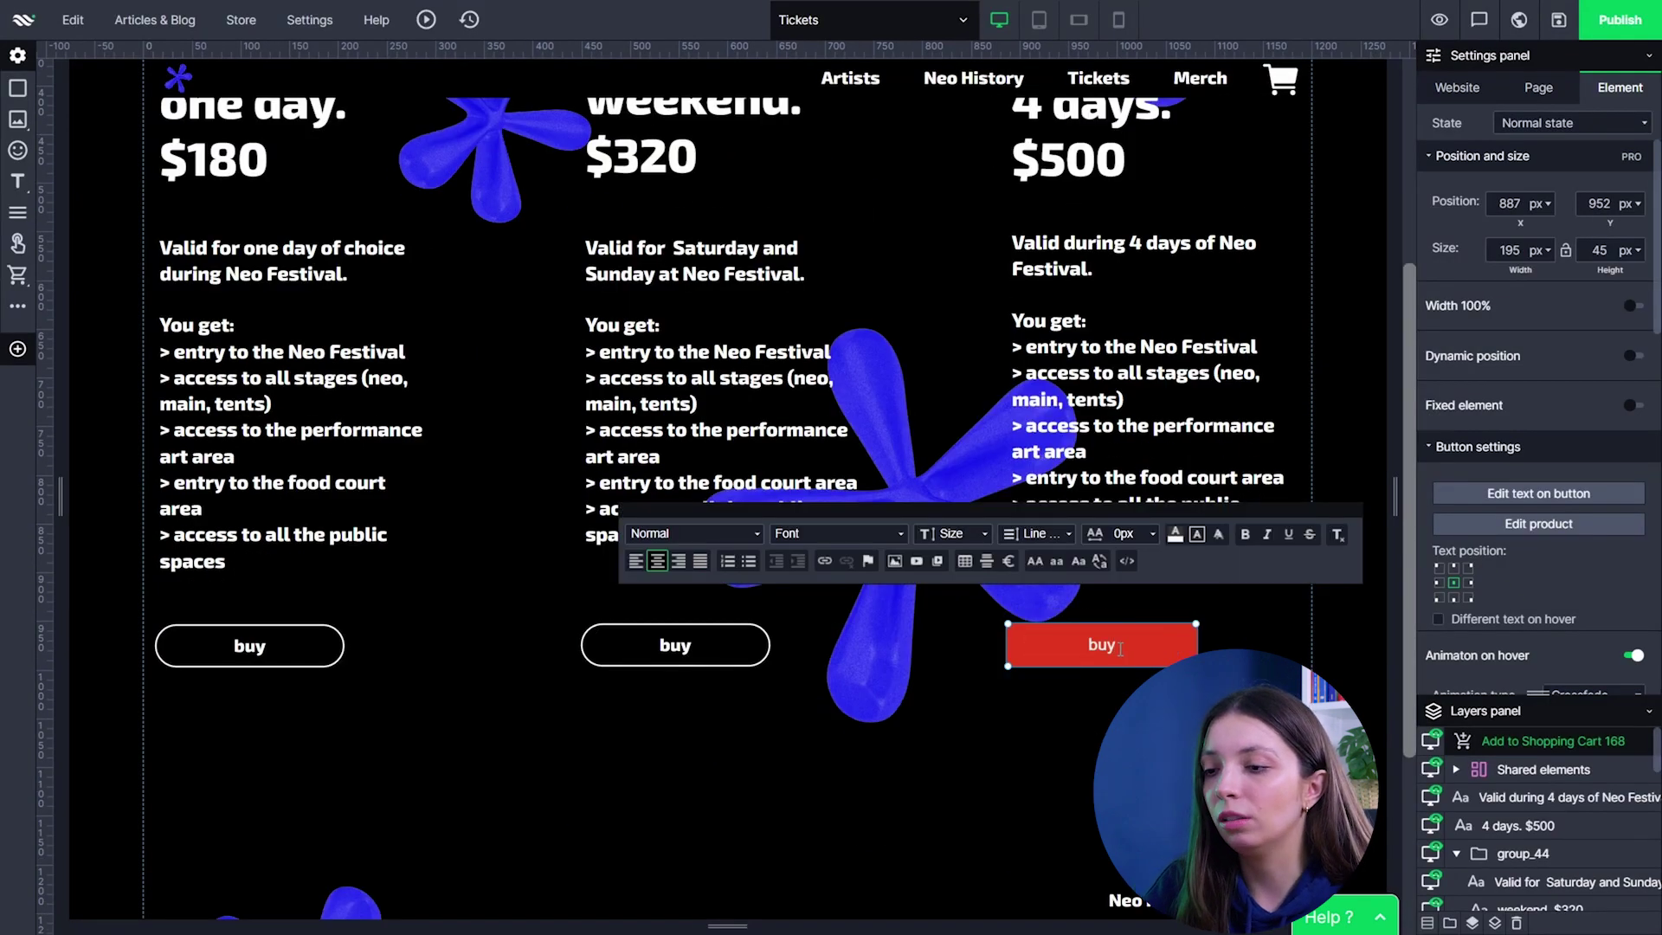
{"action": "left_click", "coordinate": [1535, 573]}
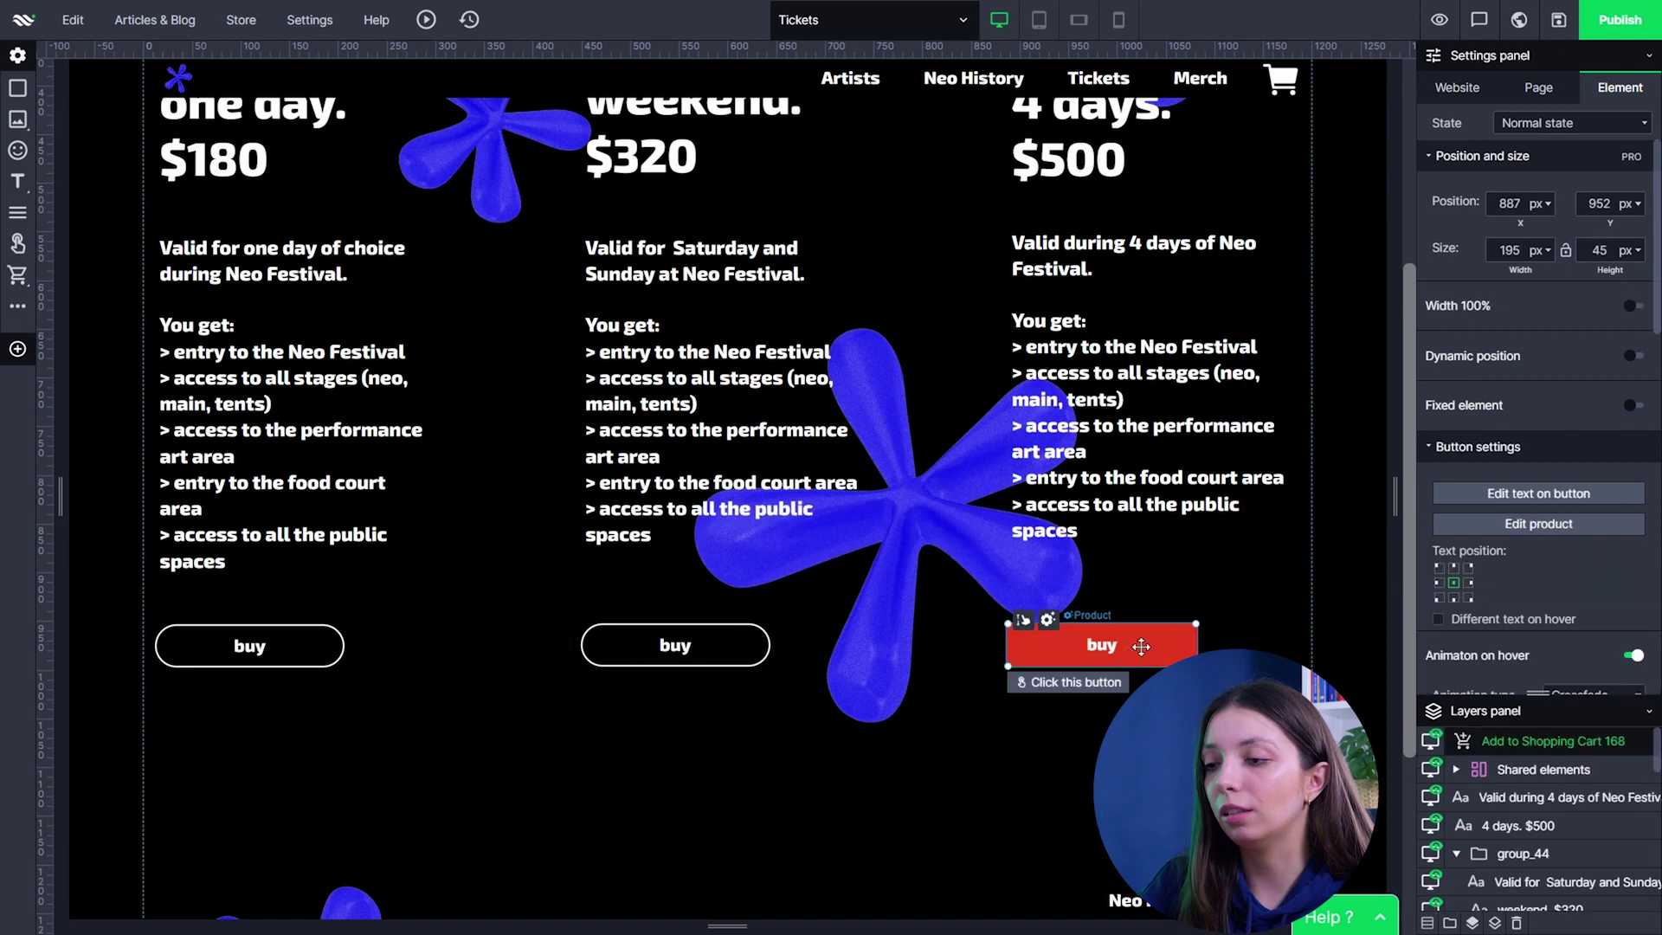
Remove the button's red background and give it a white outline.
{"action": "scroll", "coordinate": [1535, 573], "scroll_direction": "down", "scroll_amount": 2}
{"action": "scroll", "coordinate": [1558, 537], "scroll_direction": "down", "scroll_amount": 4}
{"action": "left_click", "coordinate": [1630, 445]}
{"action": "scroll", "coordinate": [1550, 482], "scroll_direction": "down", "scroll_amount": 2}
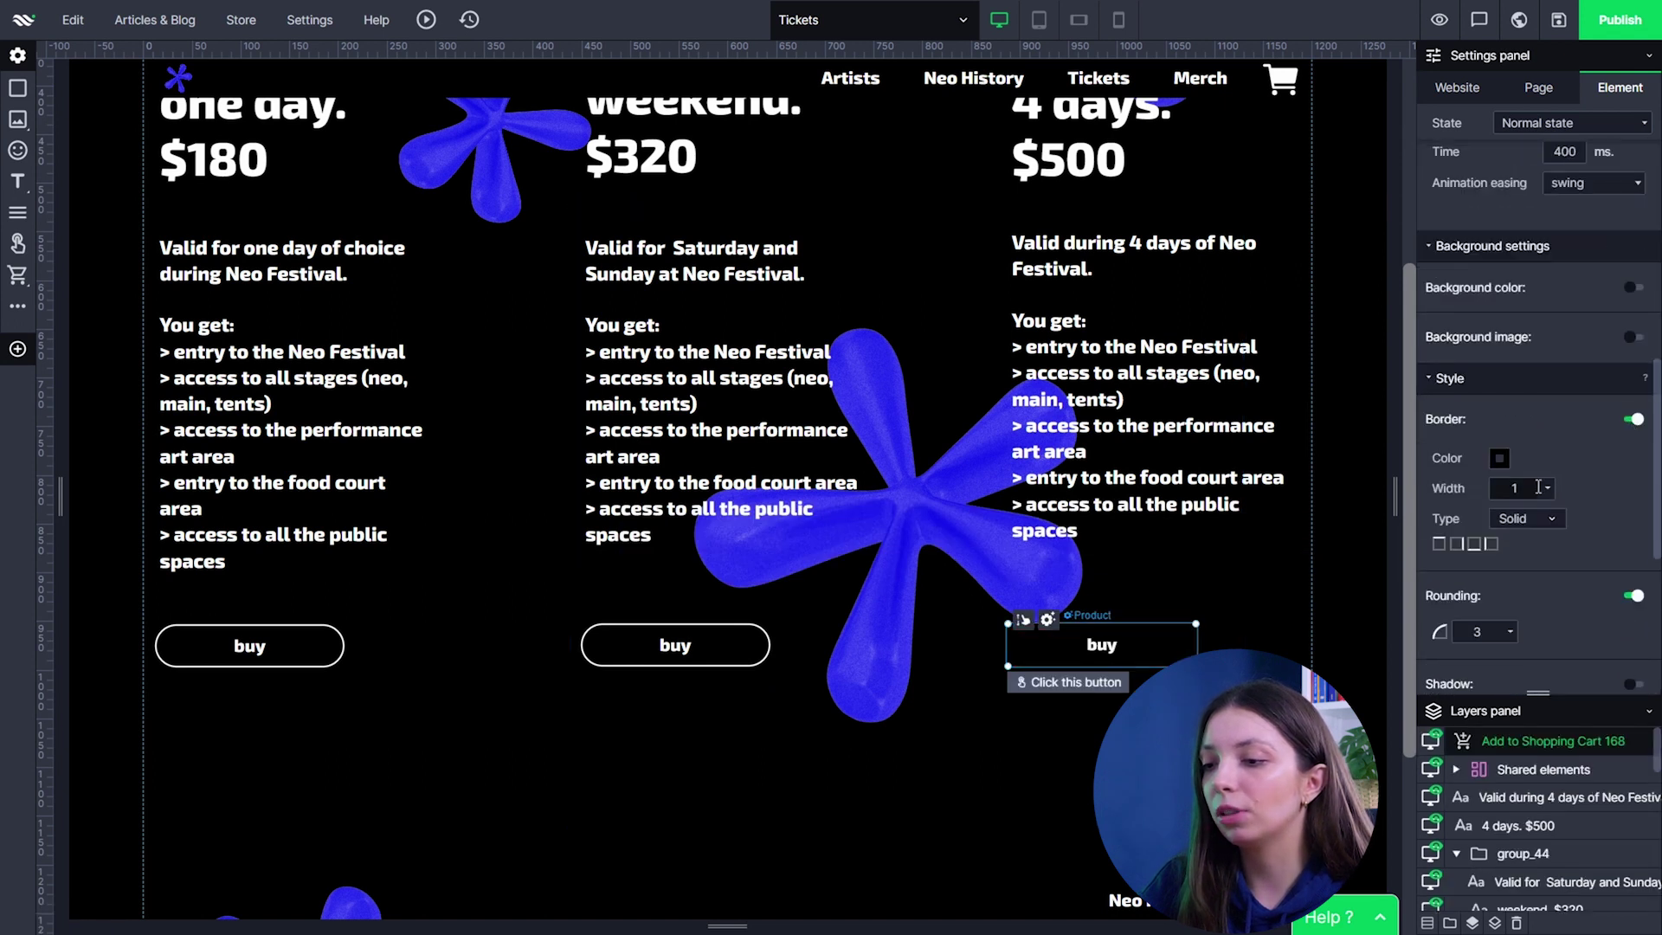
{"action": "left_click_drag", "start_coordinate": [1563, 545], "coordinate": [1564, 420]}
{"action": "left_click", "coordinate": [1514, 630]}
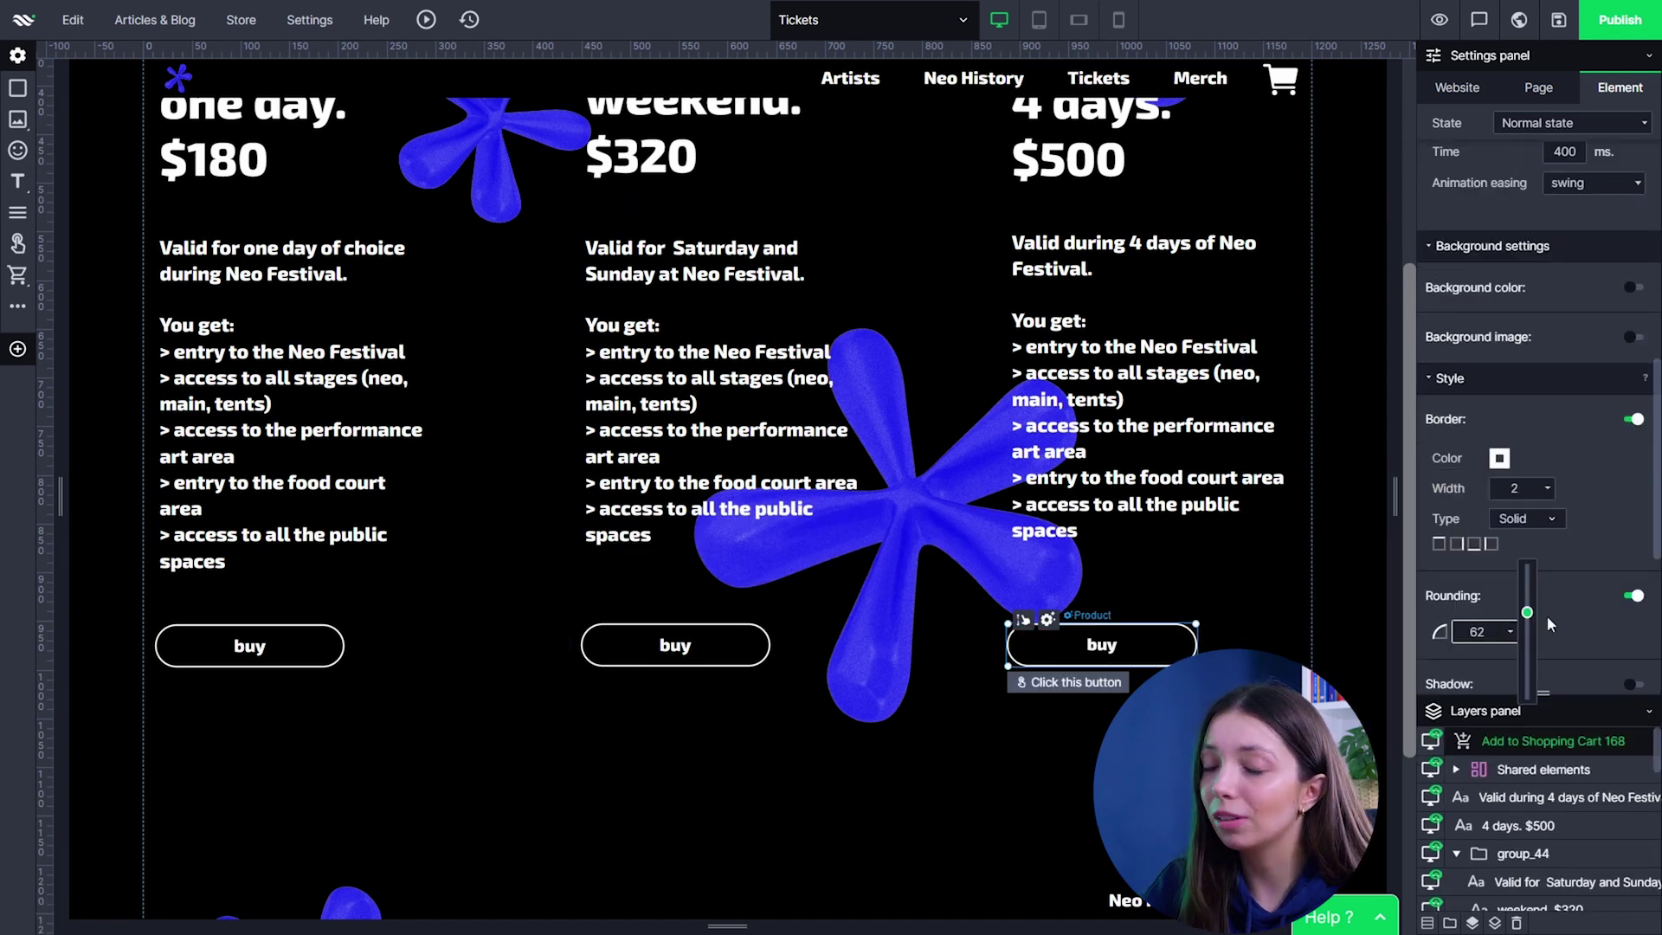
Give the button's hover state a blue-to-white gradient background.
{"action": "left_click", "coordinate": [1571, 123]}
{"action": "left_click", "coordinate": [1556, 212]}
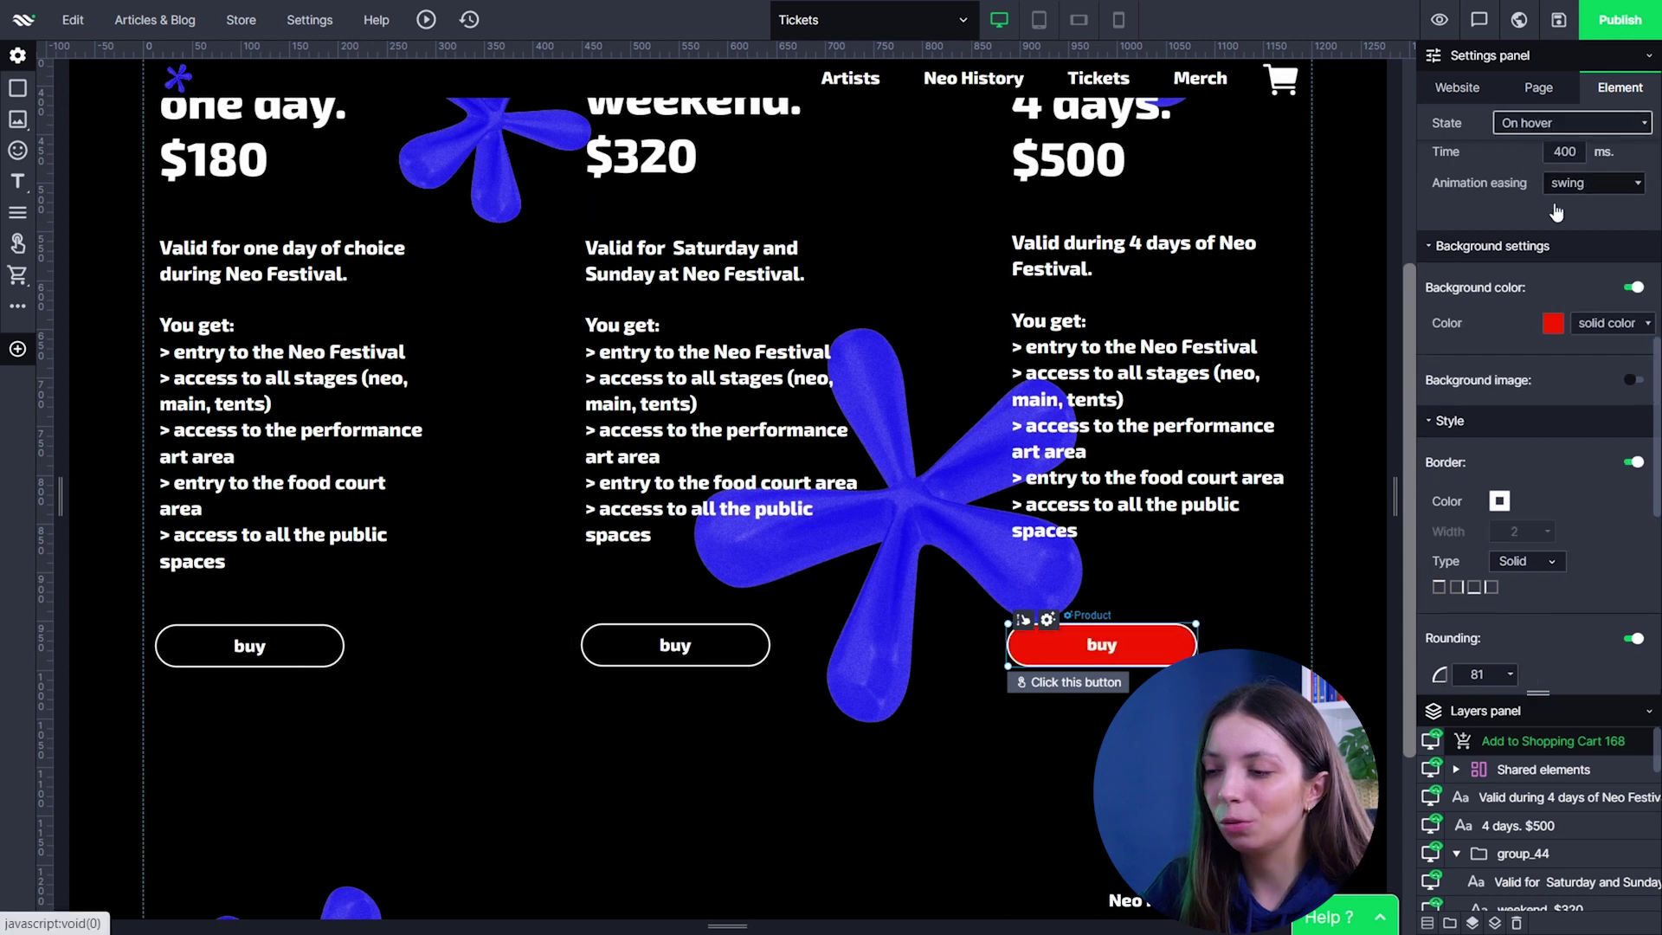
{"action": "left_click", "coordinate": [1605, 373]}
{"action": "left_click", "coordinate": [1365, 627]}
{"action": "left_click", "coordinate": [1644, 382]}
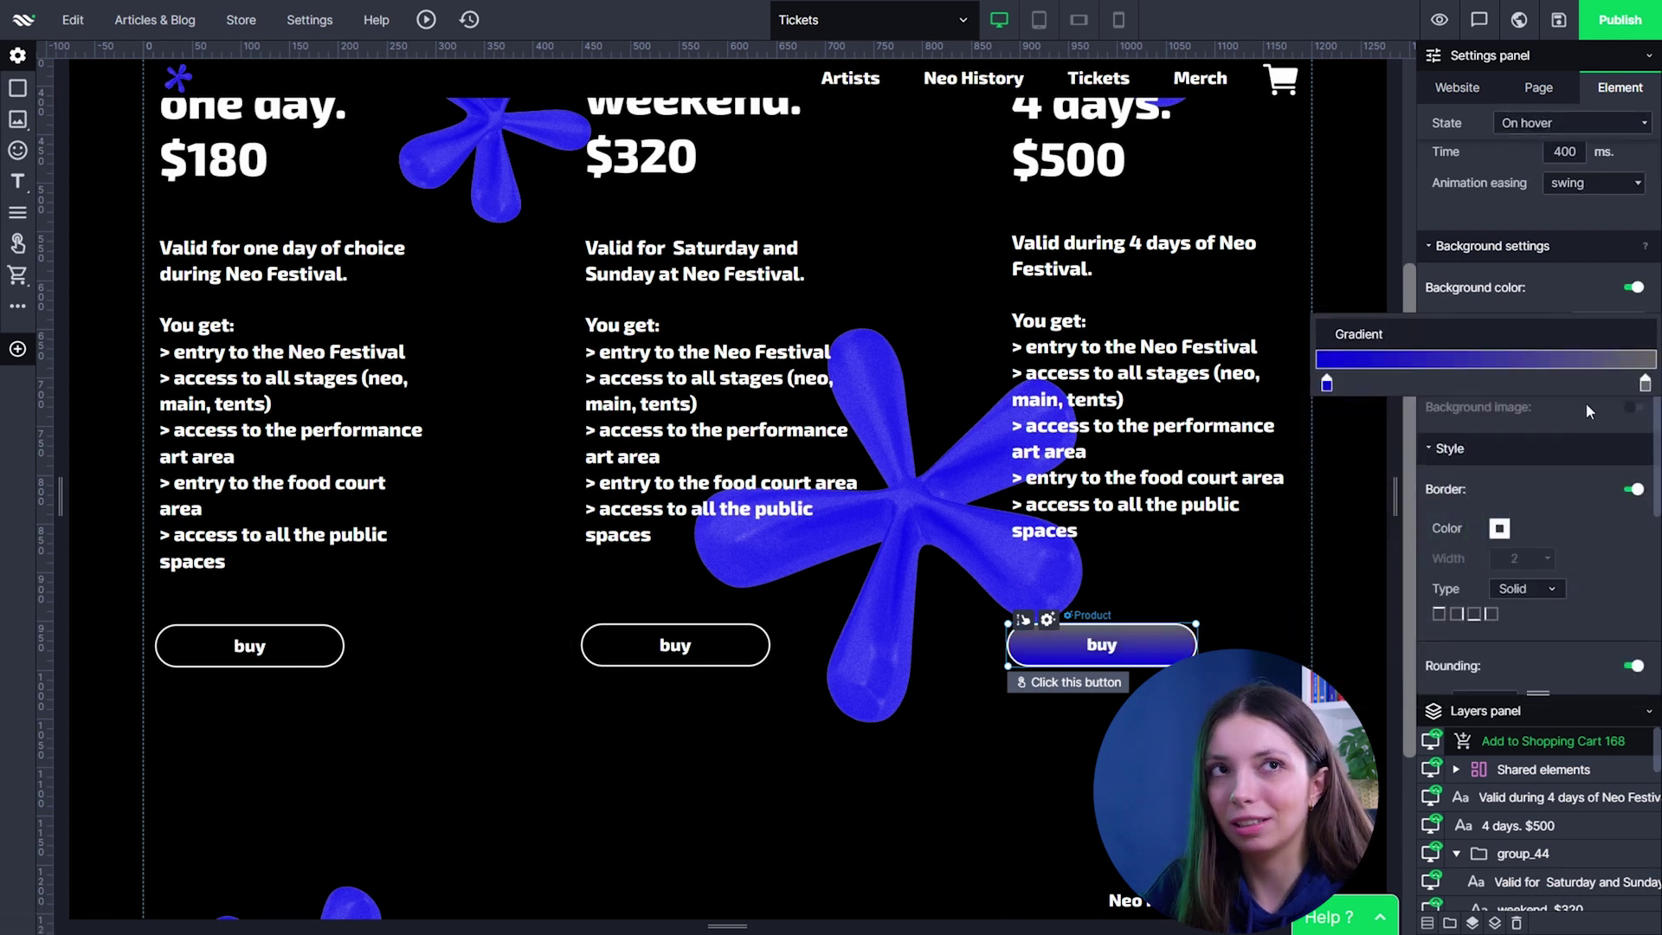
{"action": "left_click", "coordinate": [1336, 626]}
{"action": "left_click", "coordinate": [1644, 382]}
{"action": "left_click", "coordinate": [1592, 354]}
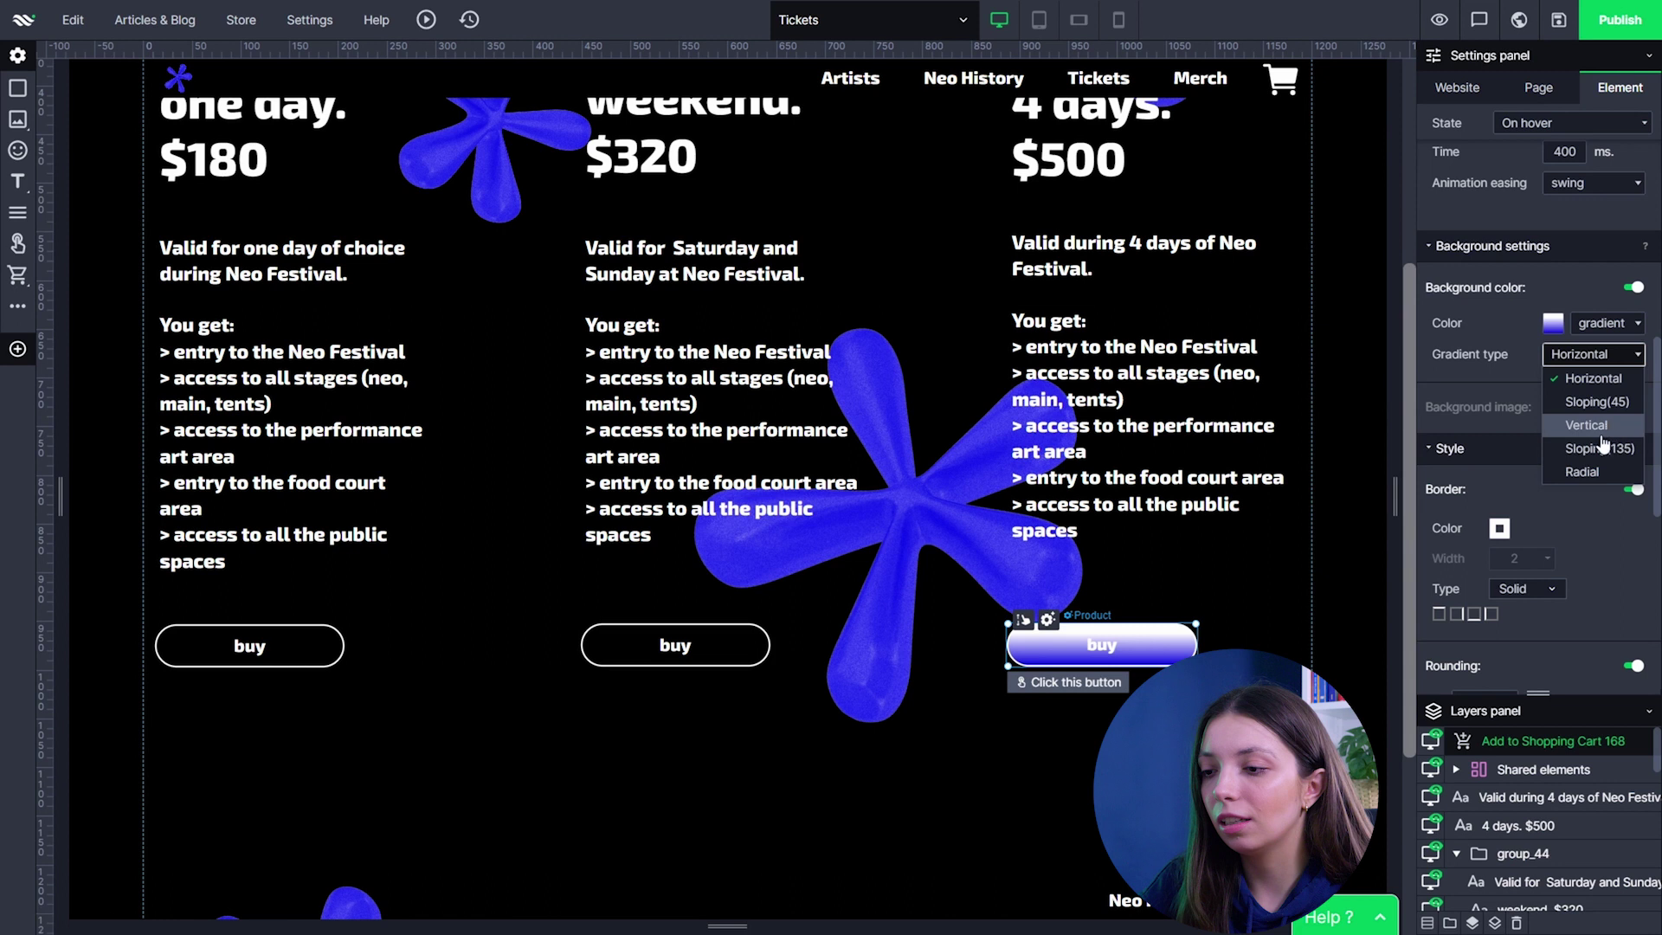
Bind the buy button to the '4 days. $500' heading and 'Valid during 4 days' text.
{"action": "left_click", "coordinate": [961, 649]}
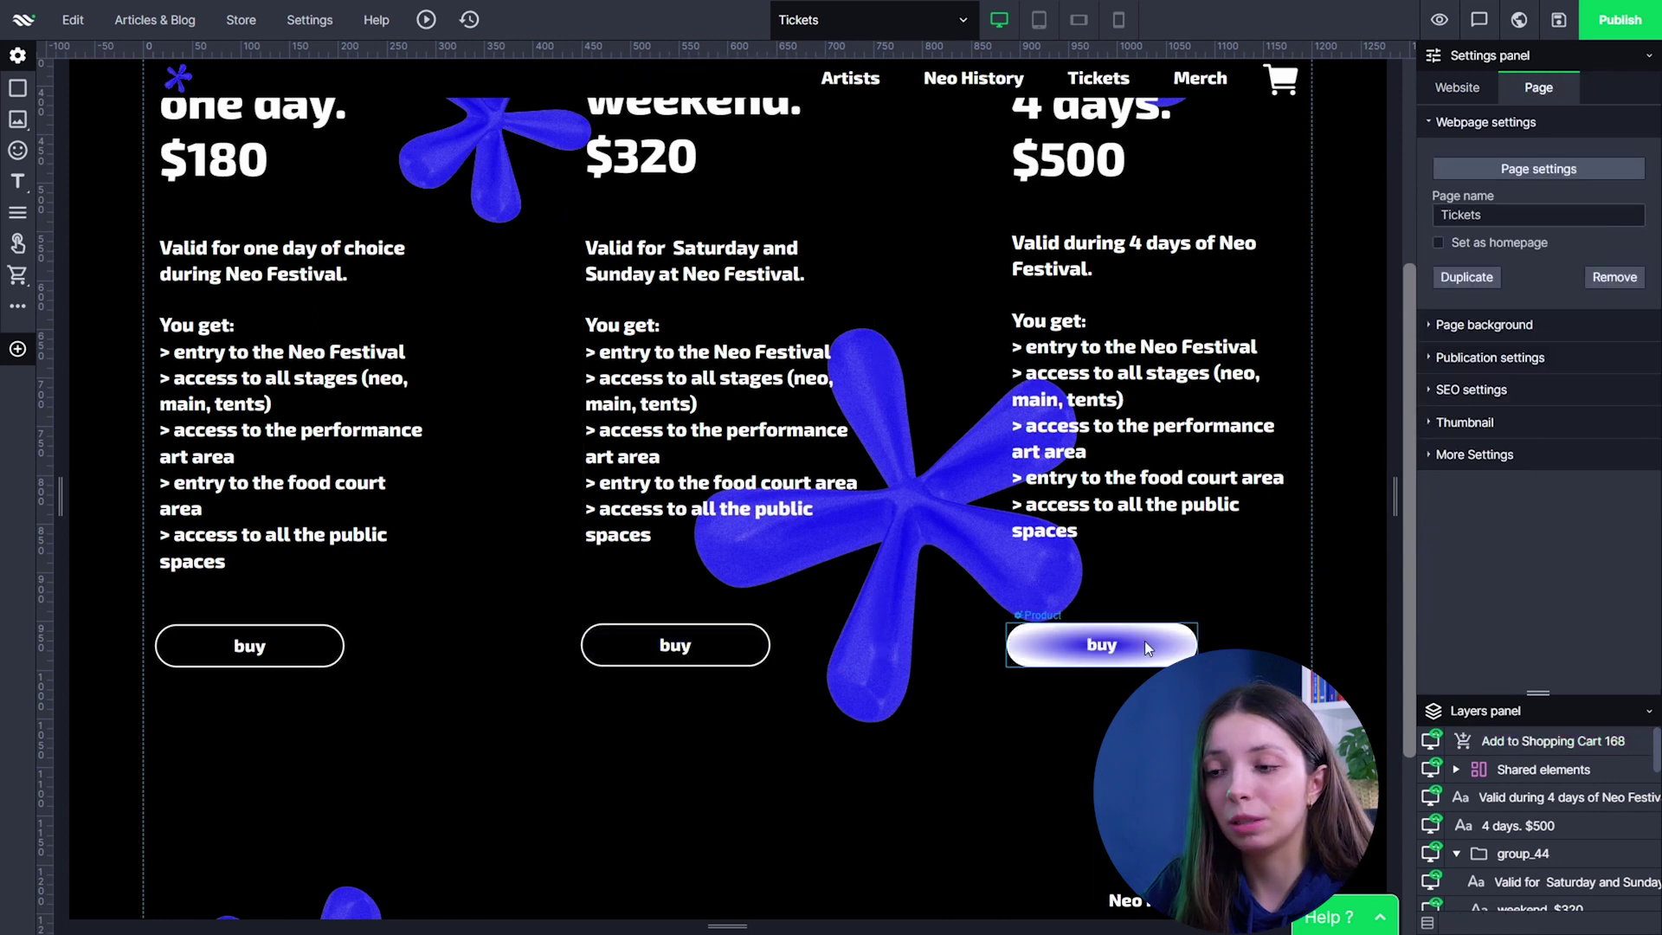
{"action": "scroll", "coordinate": [1253, 598], "scroll_direction": "up", "scroll_amount": 1}
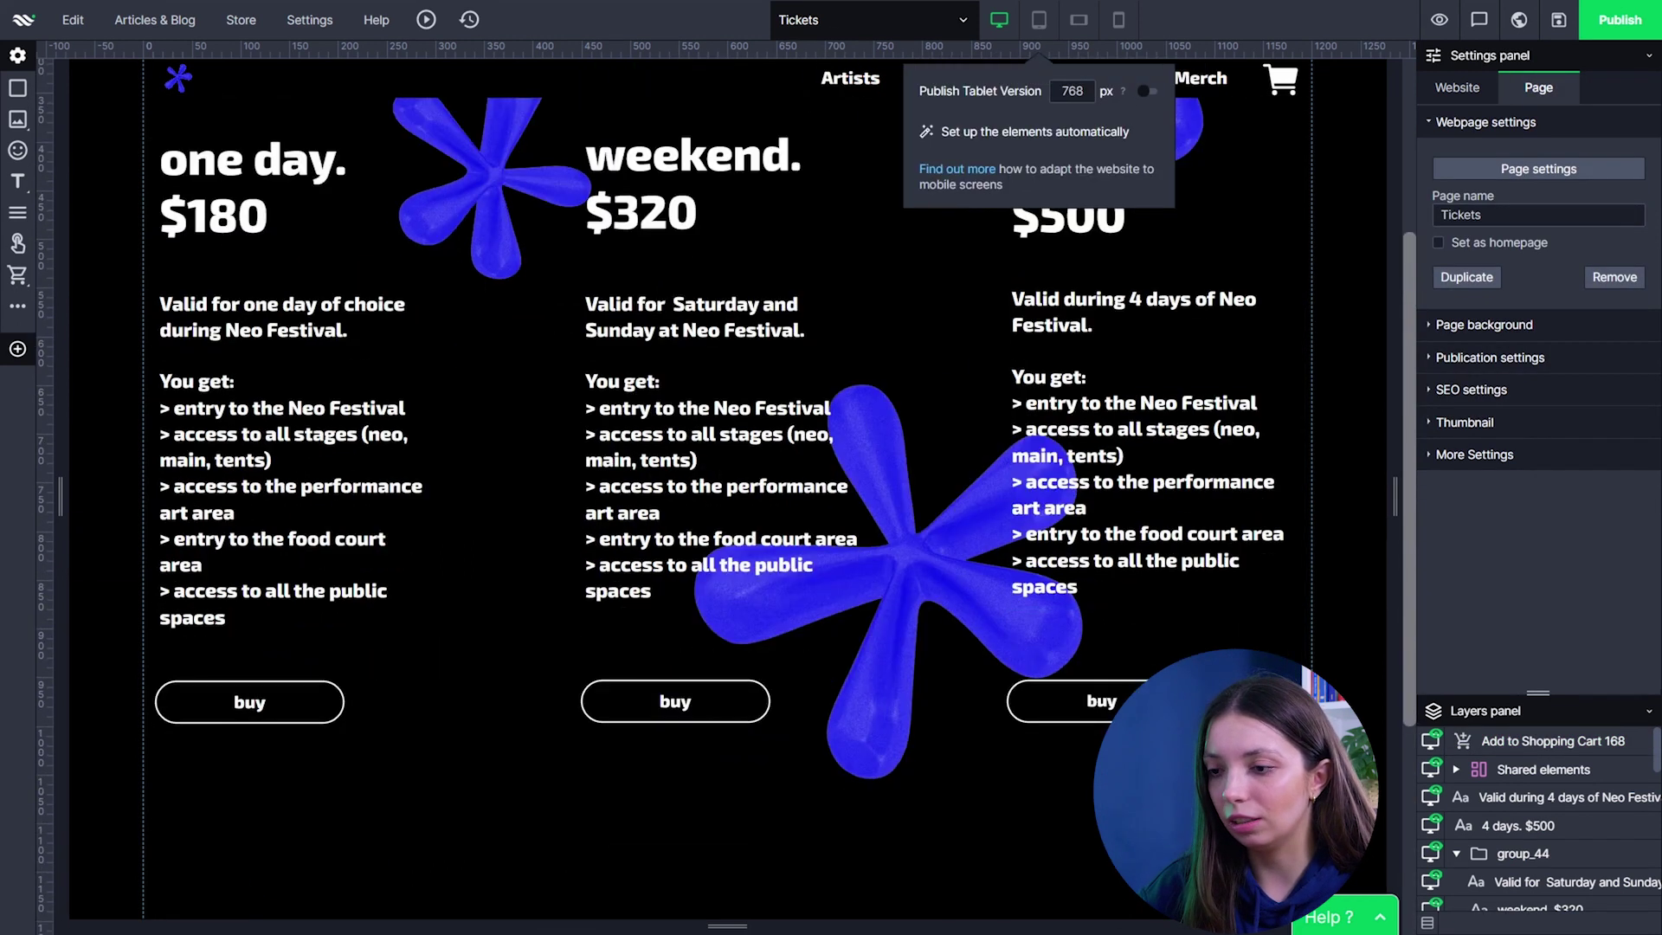
{"action": "scroll", "coordinate": [1125, 389], "scroll_direction": "up", "scroll_amount": 2}
{"action": "left_click", "coordinate": [1101, 349]}
{"action": "left_click", "coordinate": [1125, 437]}
{"action": "scroll", "coordinate": [1539, 519], "scroll_direction": "down", "scroll_amount": 5}
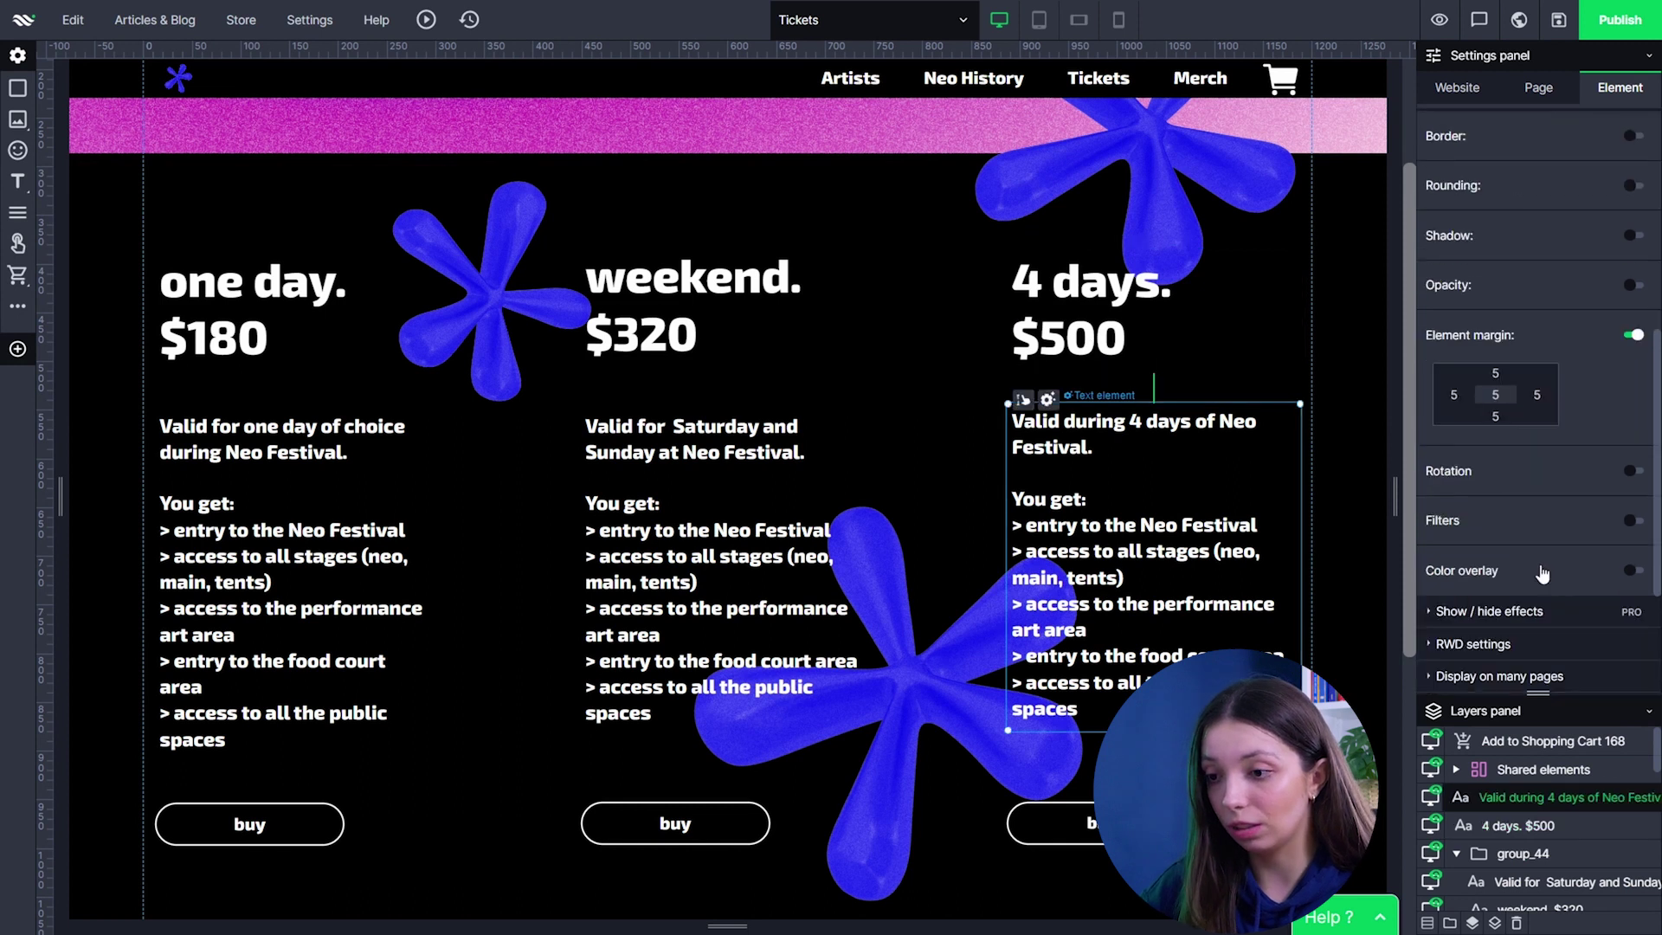
{"action": "scroll", "coordinate": [1538, 606], "scroll_direction": "down", "scroll_amount": 4}
{"action": "left_click", "coordinate": [1538, 653]}
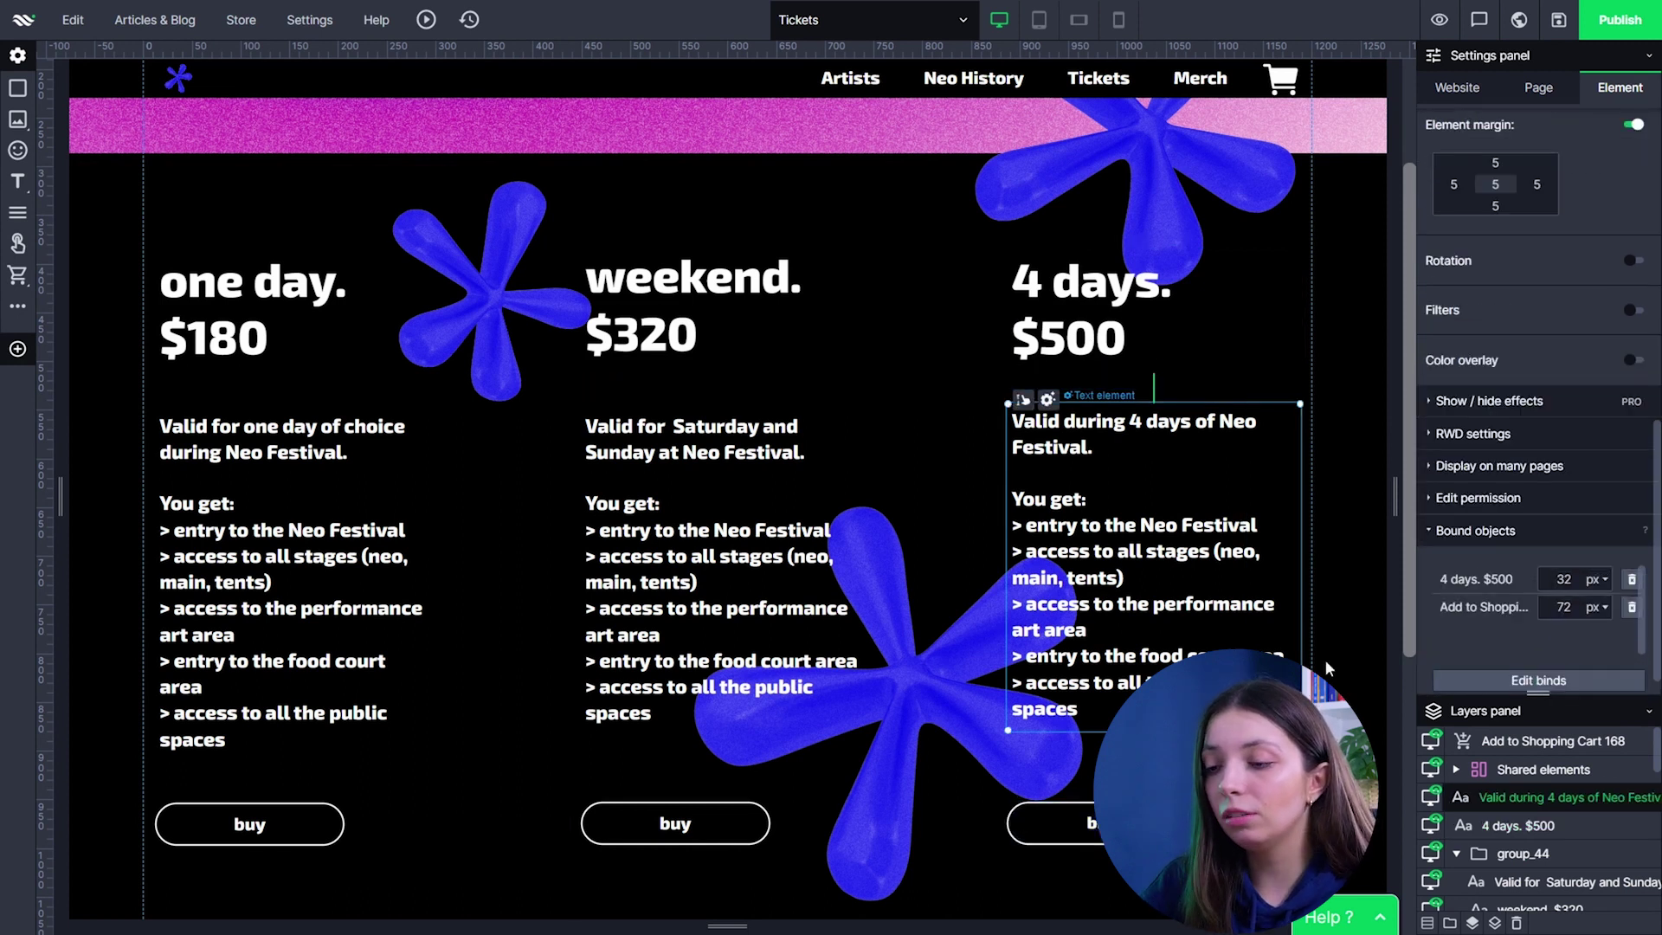
Nudge the 4-days ticket column and its buy button slightly into place.
{"action": "scroll", "coordinate": [1539, 519], "scroll_direction": "down", "scroll_amount": 1}
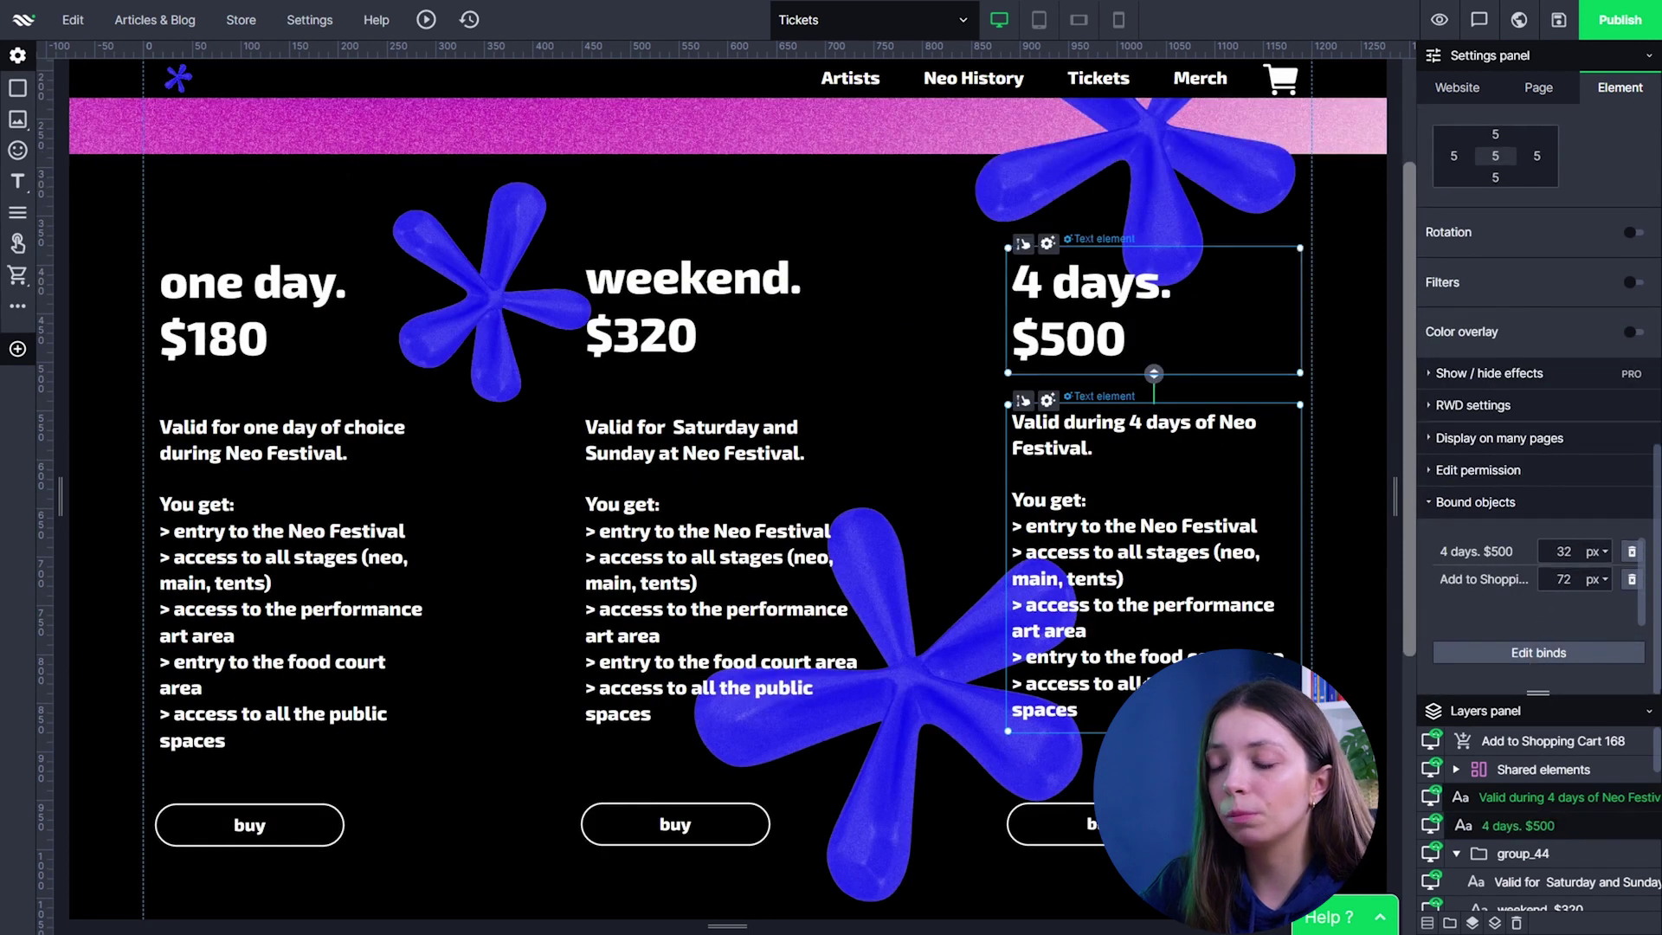
{"action": "left_click", "coordinate": [1341, 632]}
{"action": "left_click", "coordinate": [1086, 823]}
{"action": "left_click_drag", "start_coordinate": [1085, 822], "coordinate": [1090, 816]}
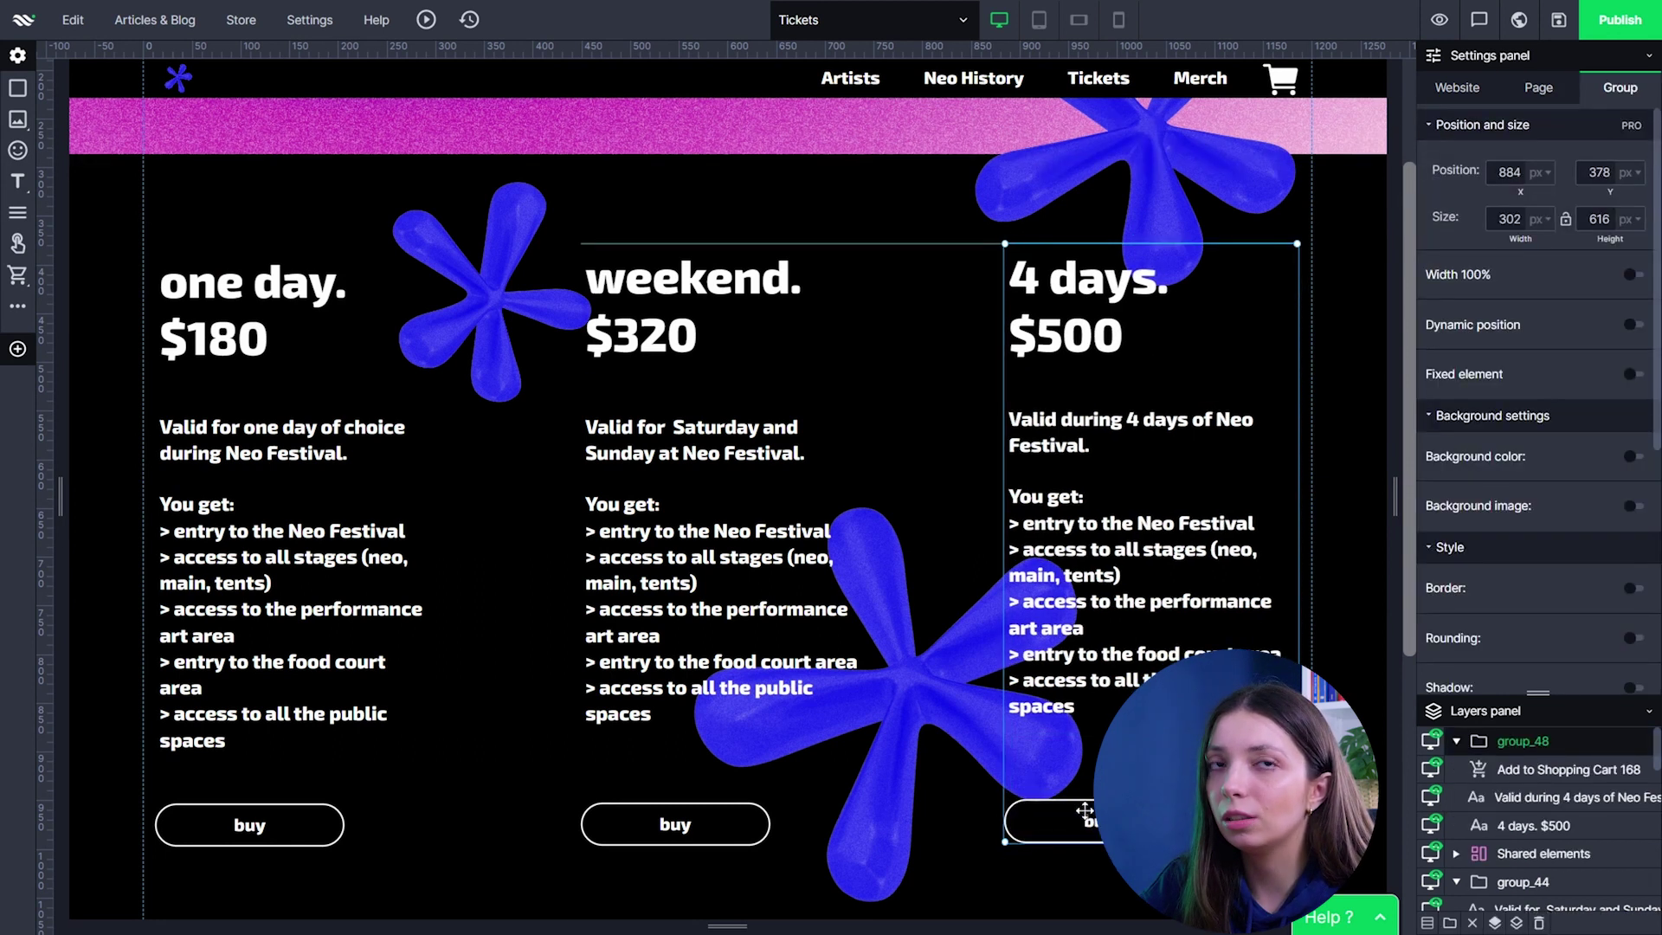
{"action": "left_click", "coordinate": [1089, 817]}
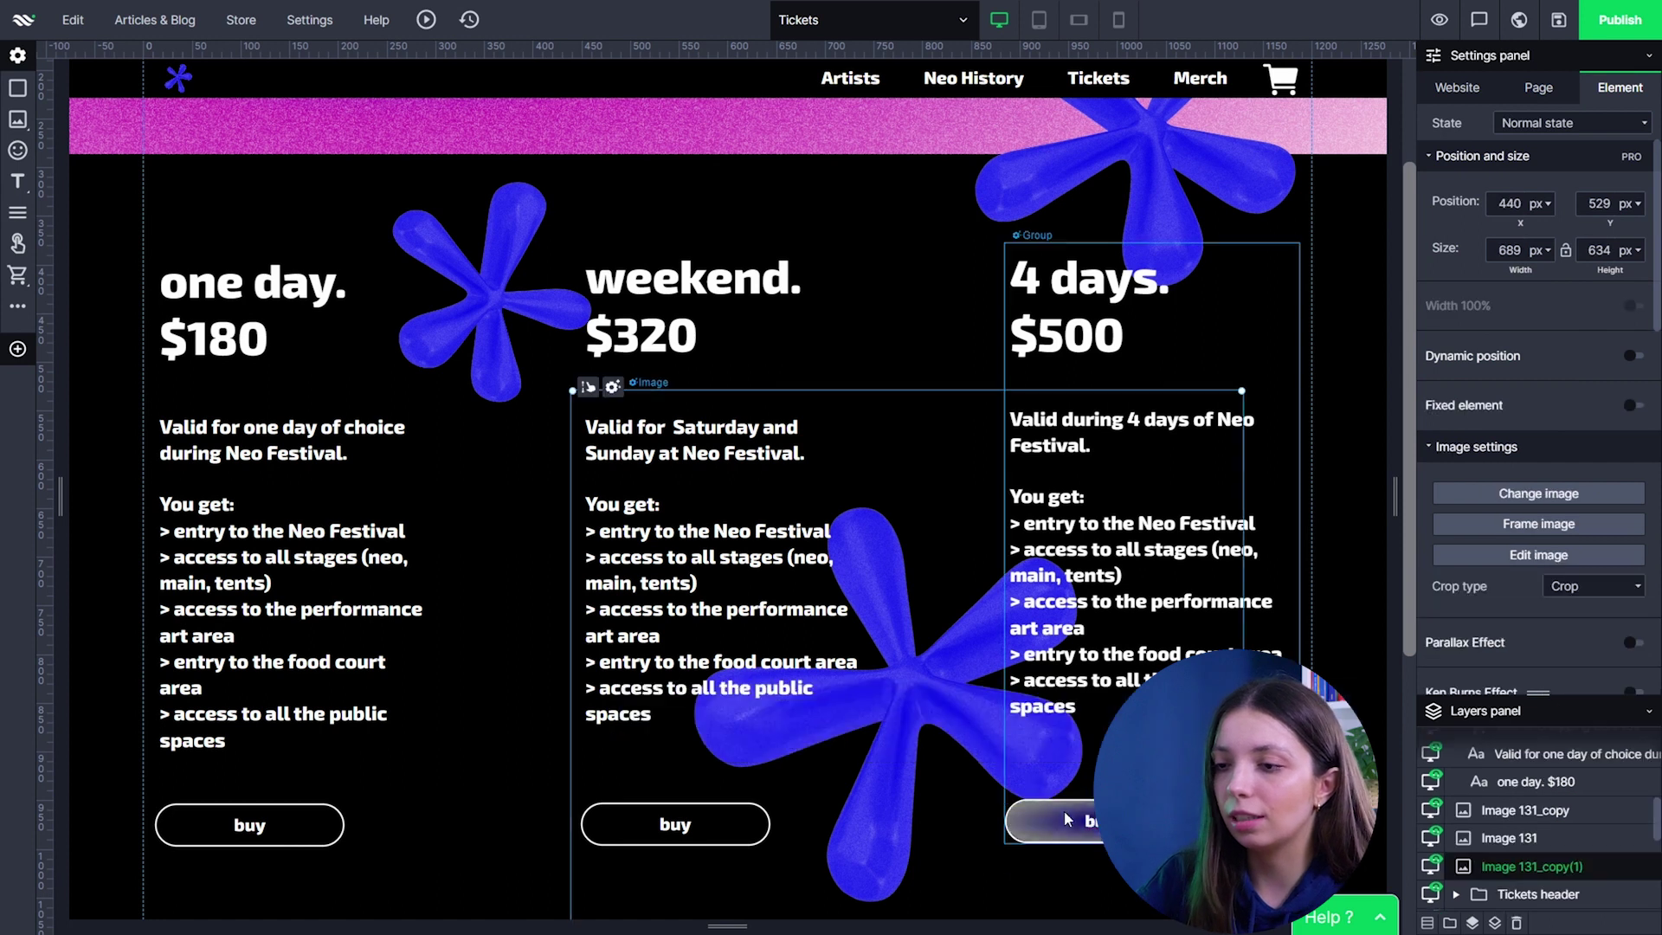
{"action": "left_click", "coordinate": [1064, 817]}
{"action": "left_click_drag", "start_coordinate": [1066, 811], "coordinate": [1066, 813]}
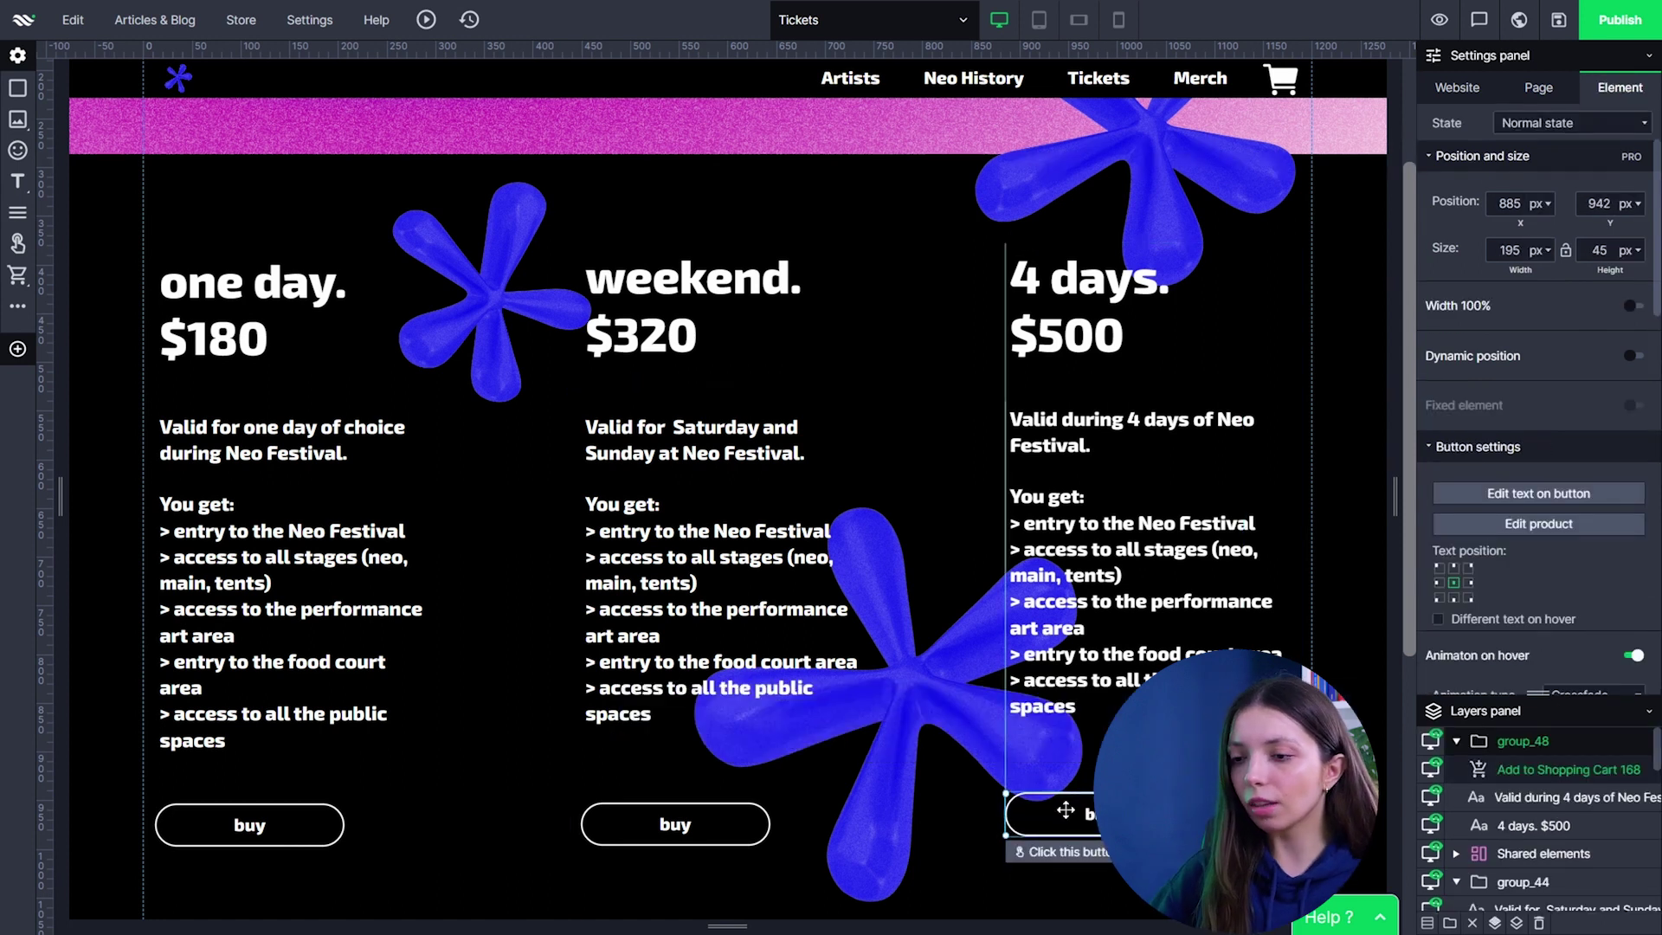
In tablet and mobile landscape layouts, move the buy button below the ticket list.
{"action": "left_click", "coordinate": [1038, 19]}
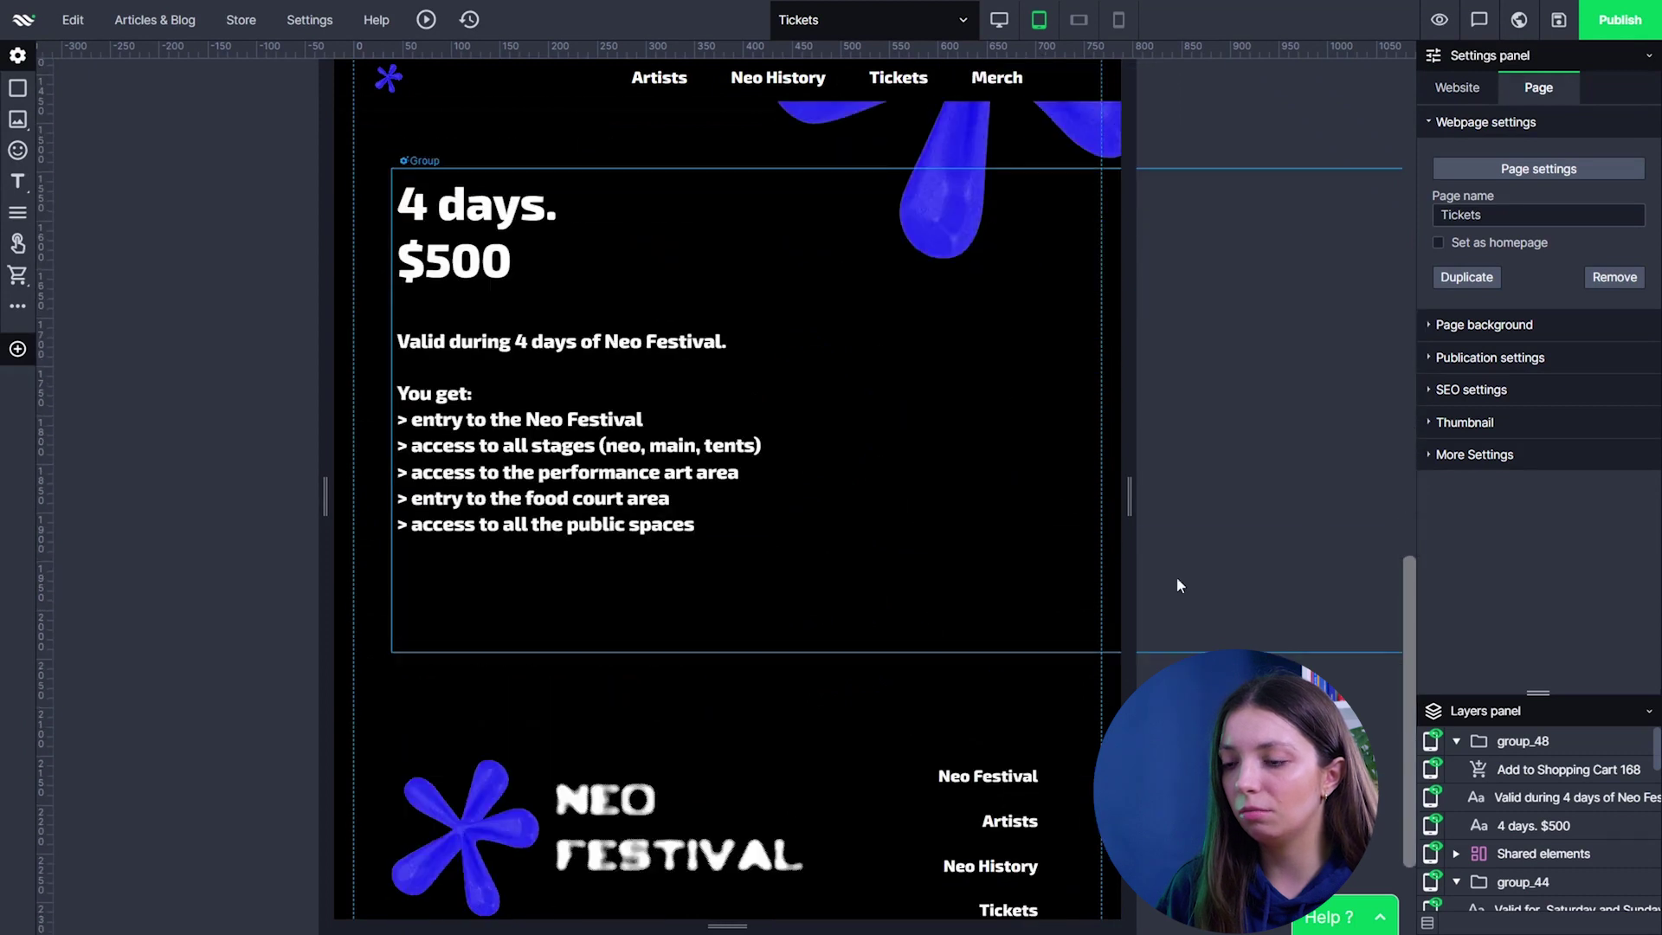
{"action": "left_click", "coordinate": [1177, 585]}
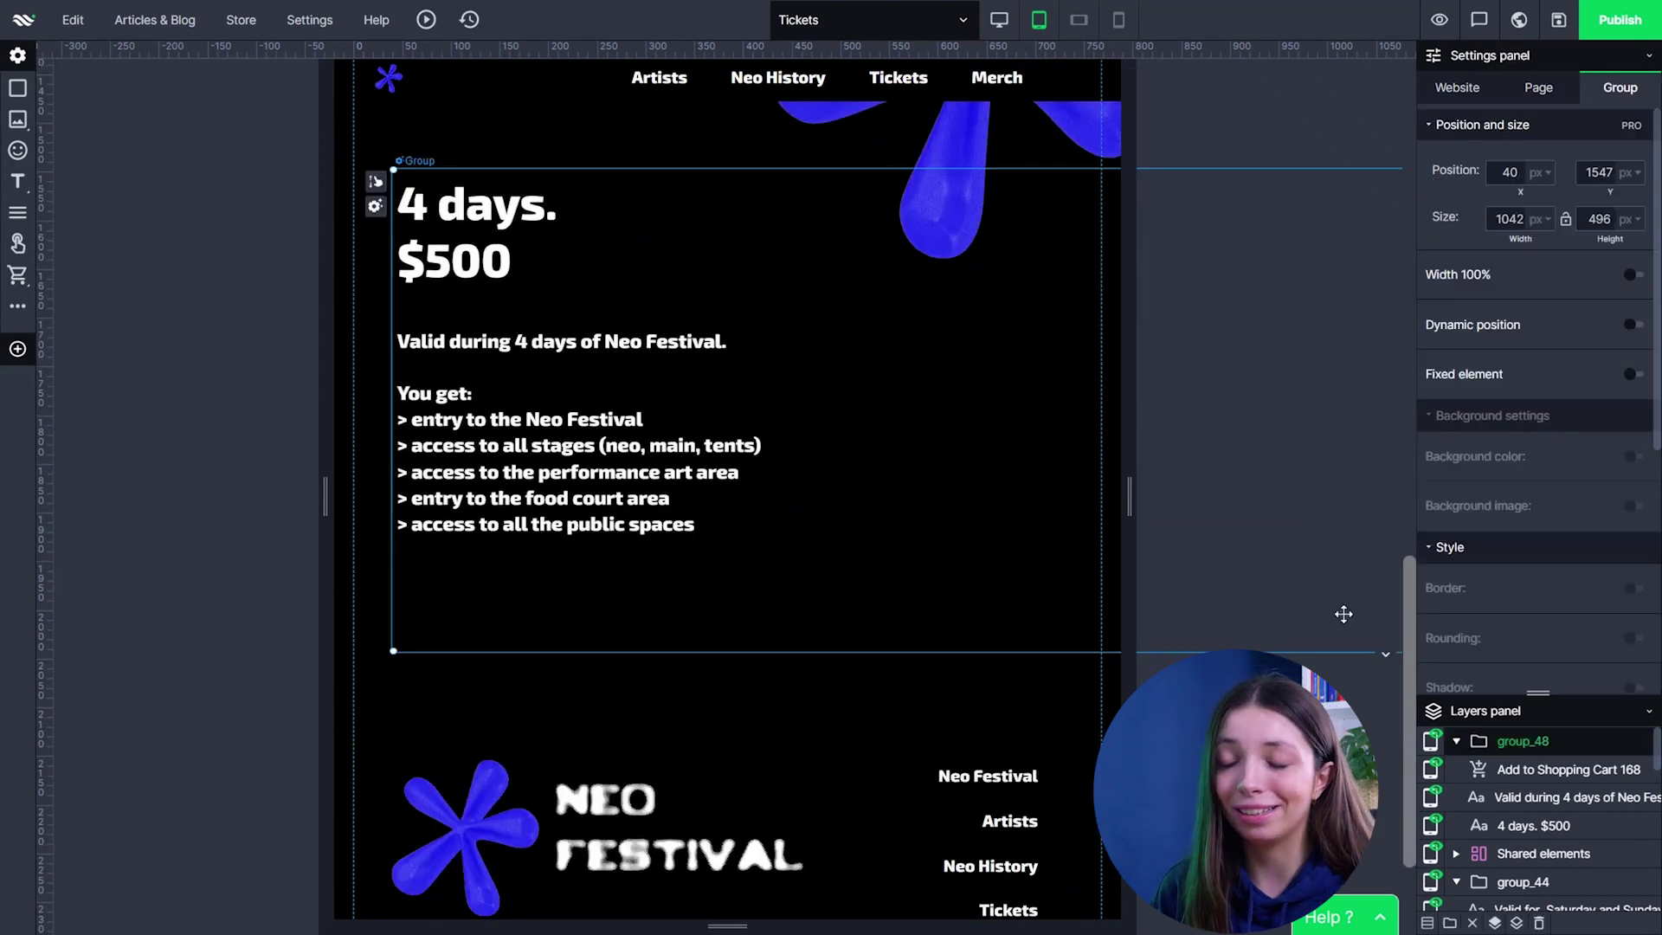
{"action": "mouse_move", "coordinate": [1342, 612]}
{"action": "left_mouse_down"}
{"action": "mouse_move", "coordinate": [541, 606]}
{"action": "mouse_move", "coordinate": [512, 585]}
{"action": "left_mouse_up"}
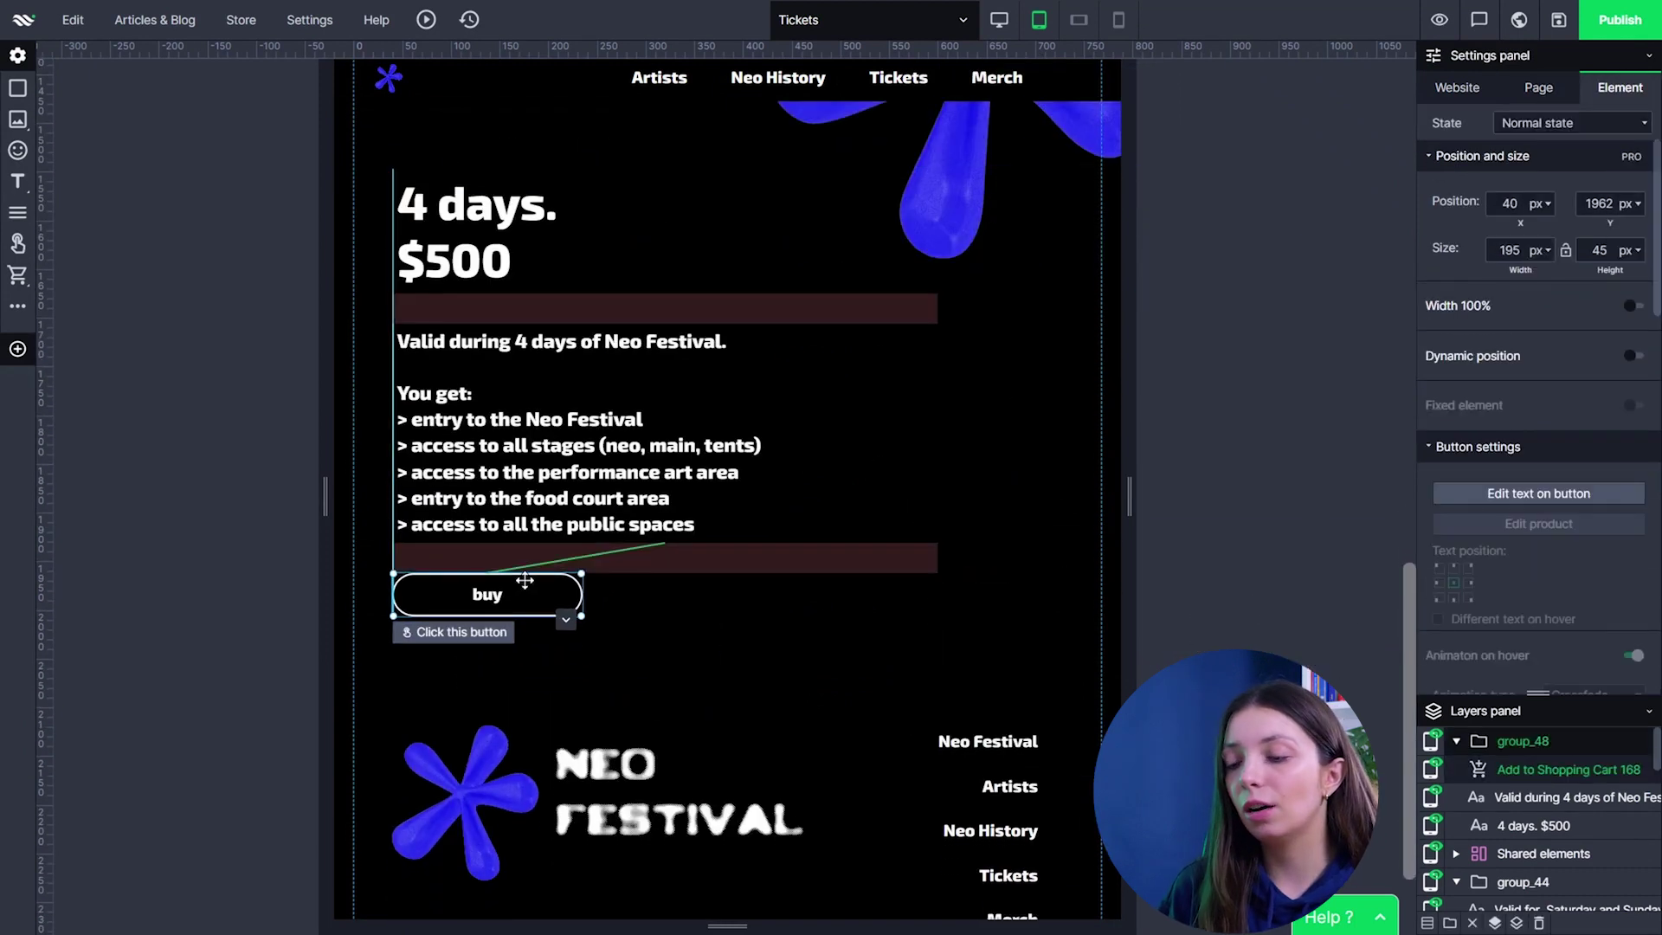
{"action": "left_click", "coordinate": [1077, 26]}
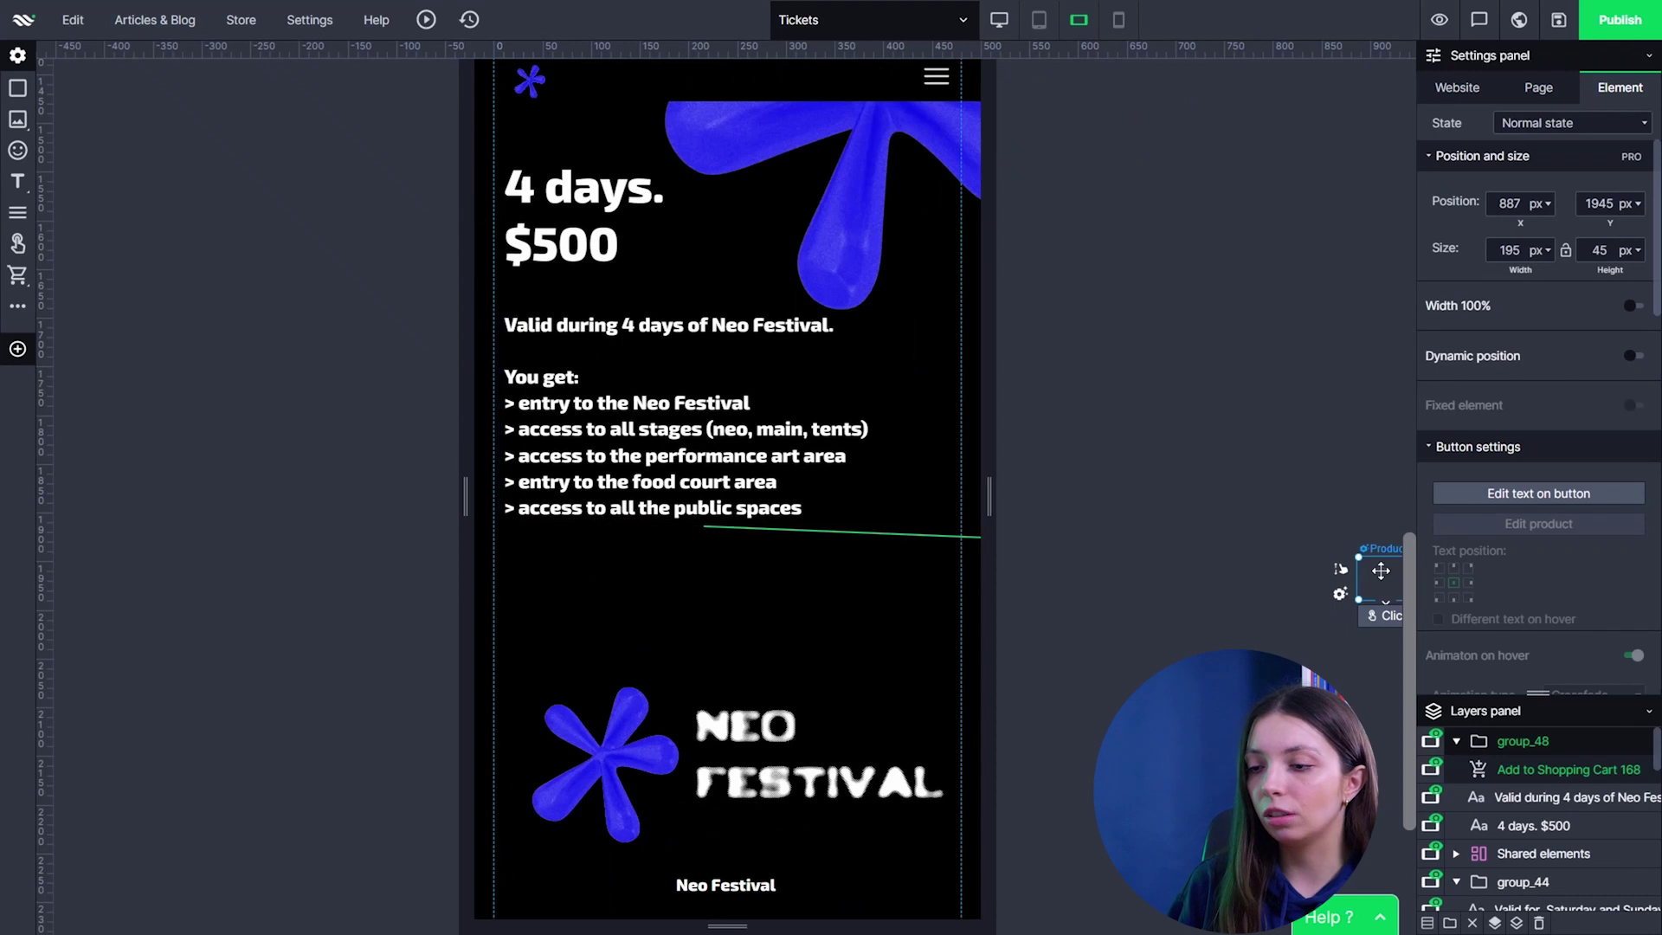
{"action": "left_click_drag", "start_coordinate": [1367, 576], "coordinate": [526, 574]}
In the mobile portrait layout, set the buy button's X position to 20.
{"action": "left_click", "coordinate": [1118, 19]}
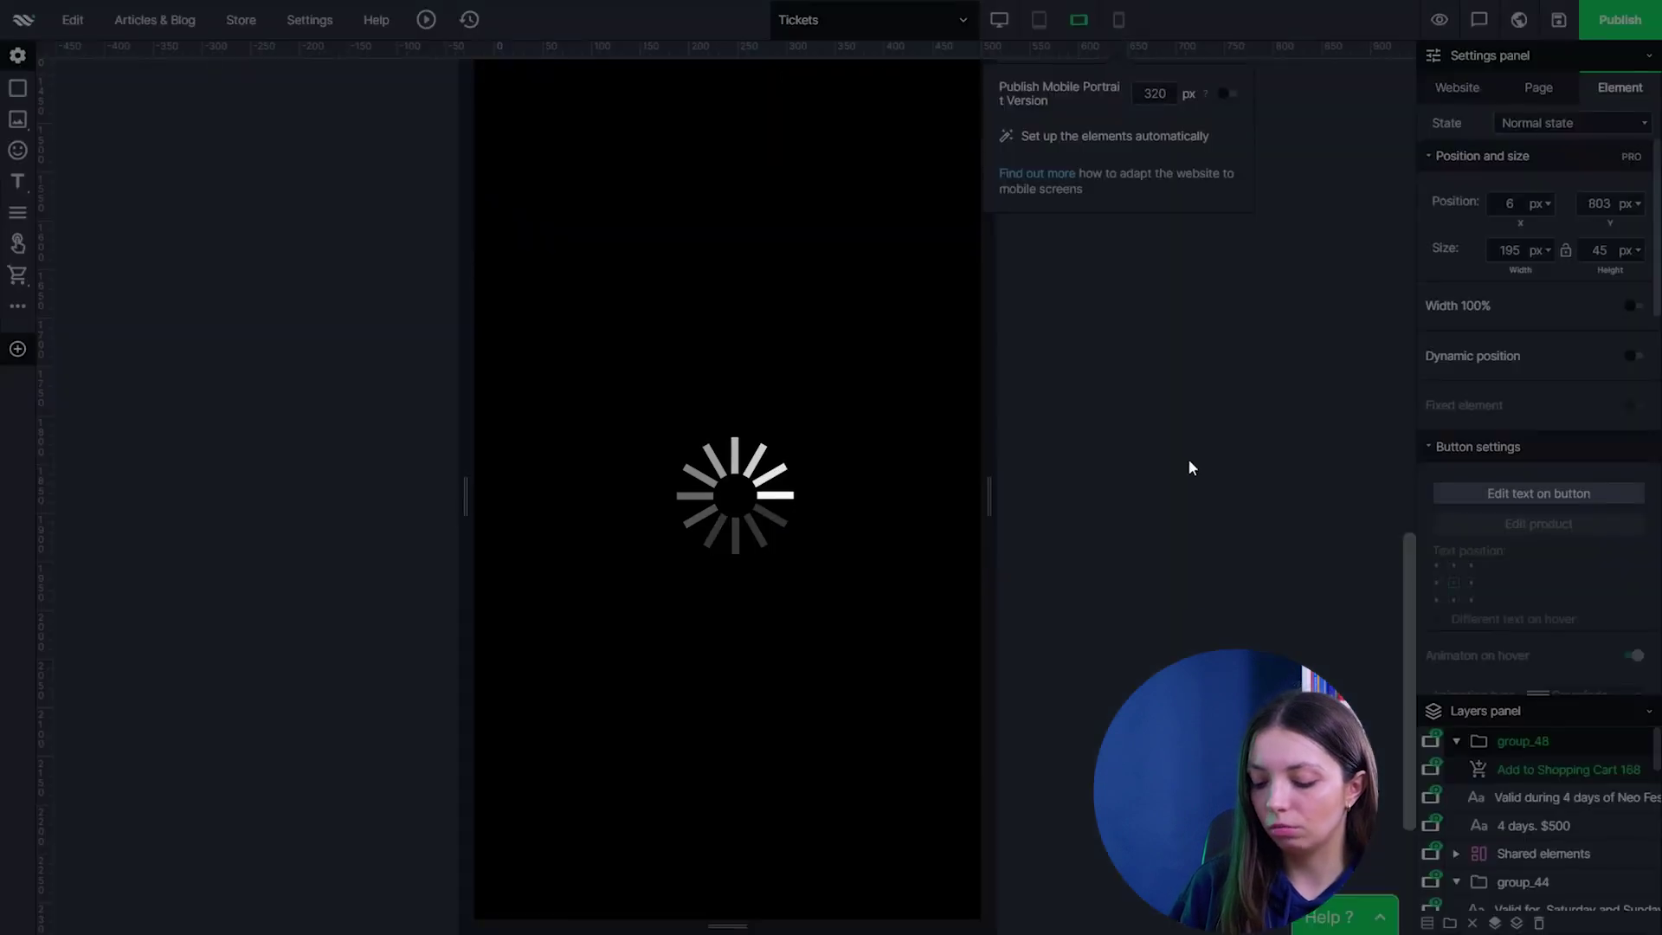
{"action": "scroll", "coordinate": [1376, 778], "scroll_direction": "down", "scroll_amount": 5}
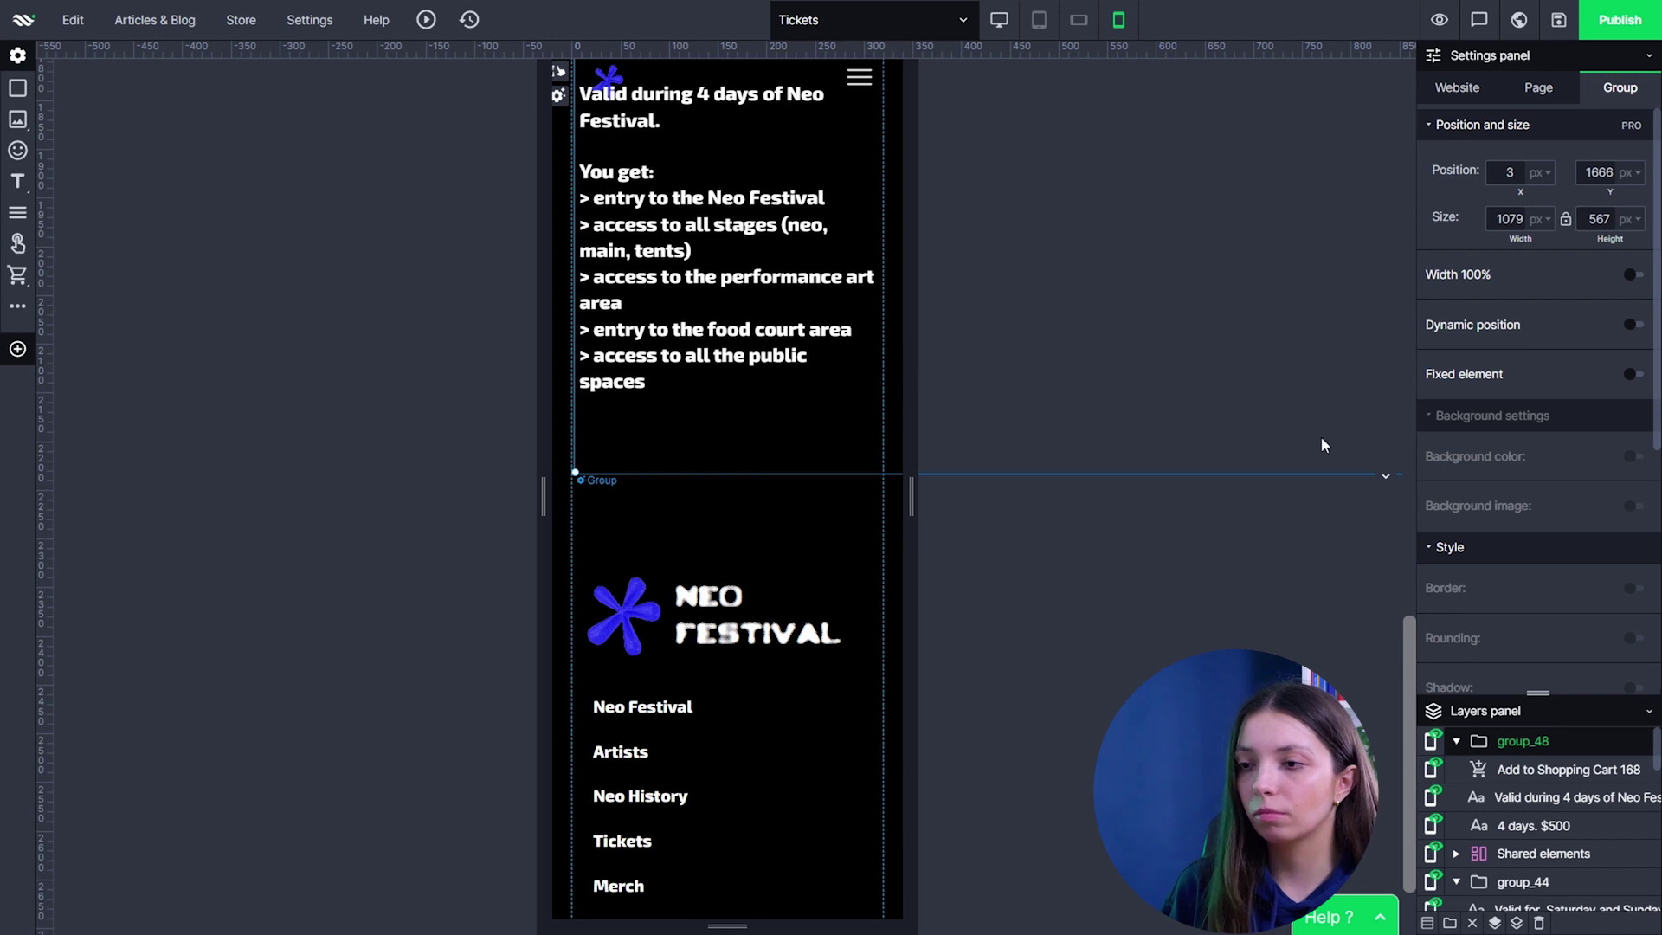
{"action": "left_click", "coordinate": [1562, 769]}
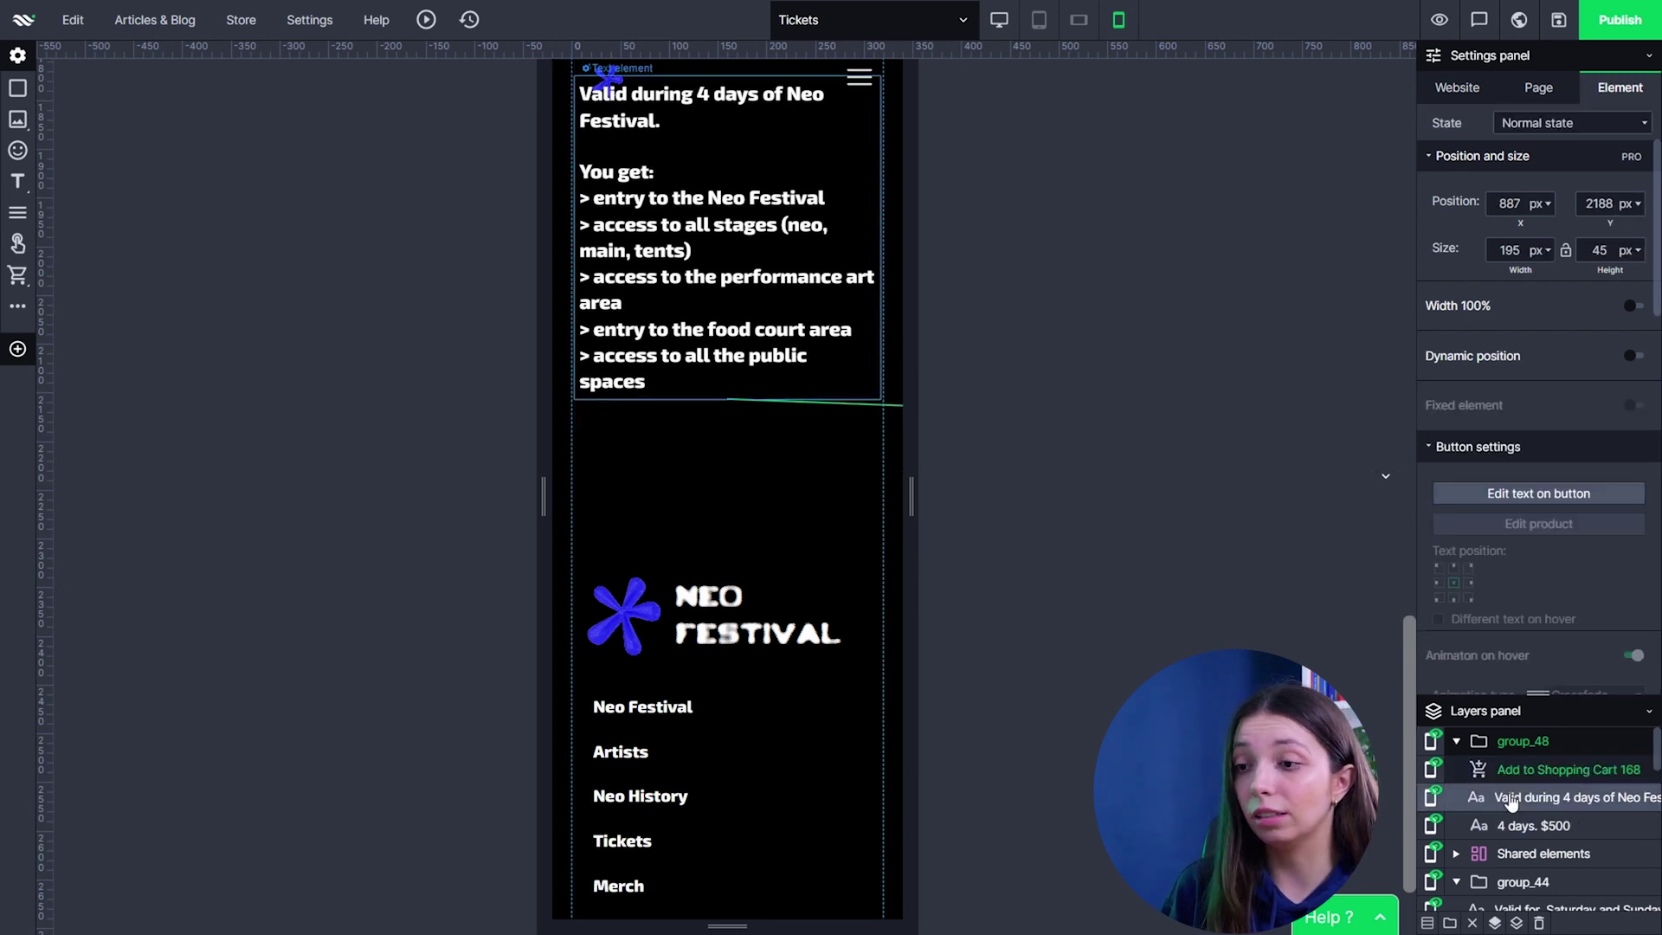
{"action": "double_click", "coordinate": [1507, 204]}
{"action": "type", "text": "20"}
{"action": "key", "text": "Return"}
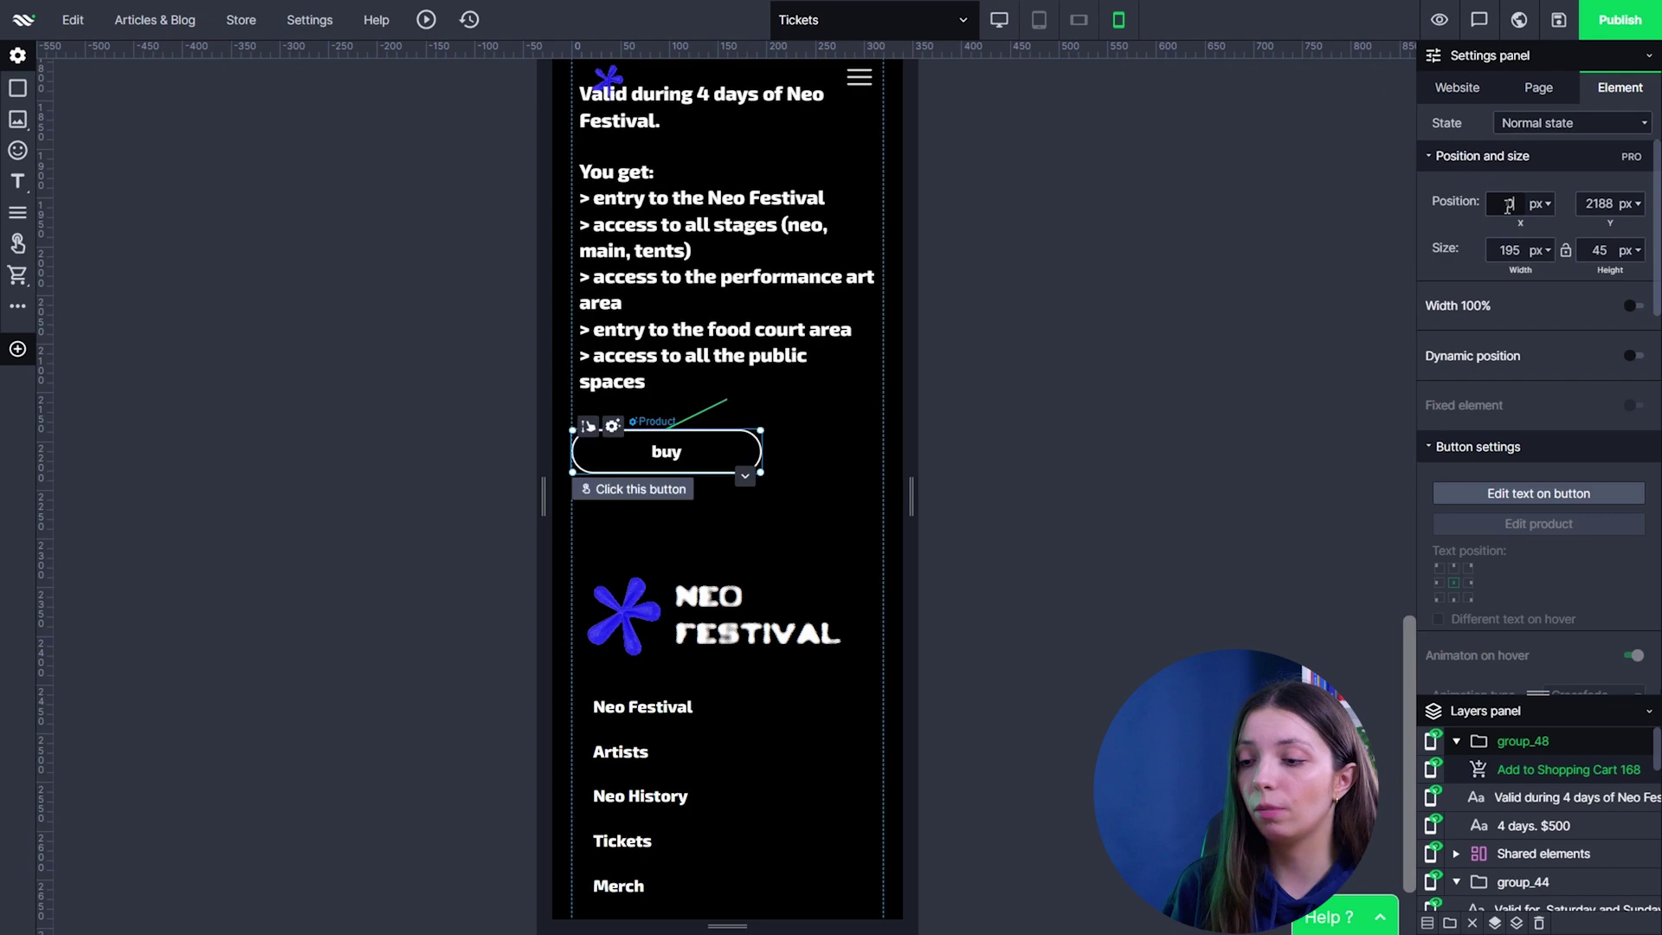
{"action": "left_click", "coordinate": [955, 640]}
{"action": "scroll", "coordinate": [959, 636], "scroll_direction": "up", "scroll_amount": 5}
{"action": "scroll", "coordinate": [966, 642], "scroll_direction": "up", "scroll_amount": 5}
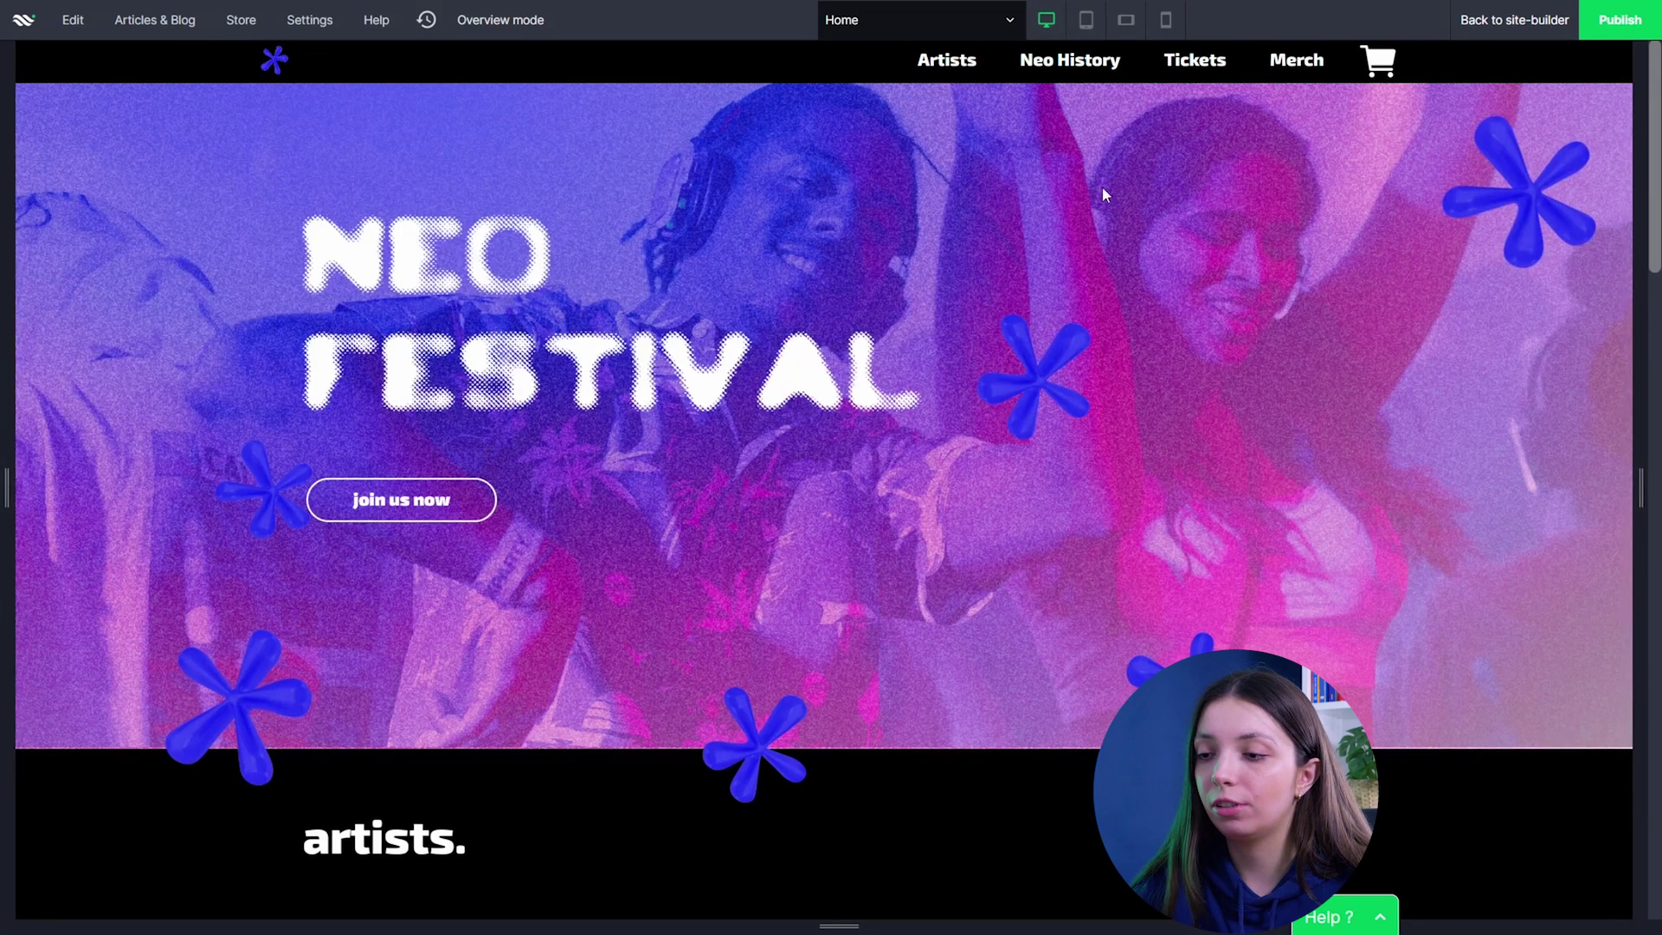
Preview the Home page at tablet width and scroll down through it.
{"action": "left_click", "coordinate": [1084, 21]}
{"action": "scroll", "coordinate": [1280, 357], "scroll_direction": "down", "scroll_amount": 4}
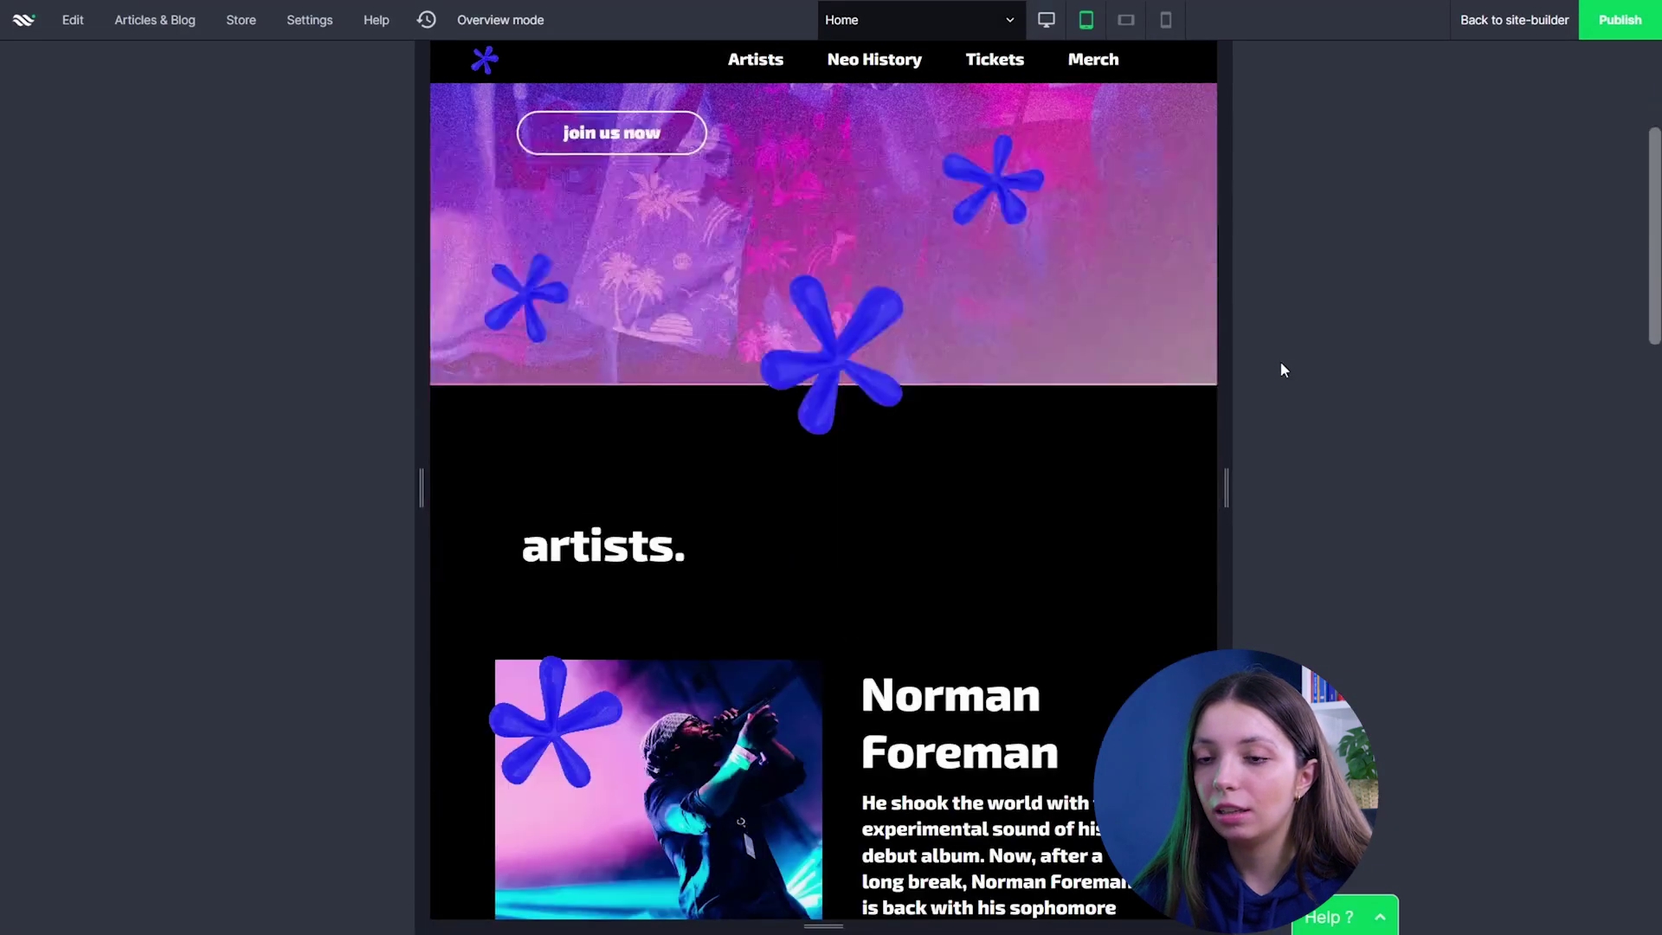
{"action": "scroll", "coordinate": [1279, 368], "scroll_direction": "down", "scroll_amount": 4}
{"action": "scroll", "coordinate": [1280, 372], "scroll_direction": "down", "scroll_amount": 4}
{"action": "scroll", "coordinate": [1282, 375], "scroll_direction": "down", "scroll_amount": 3}
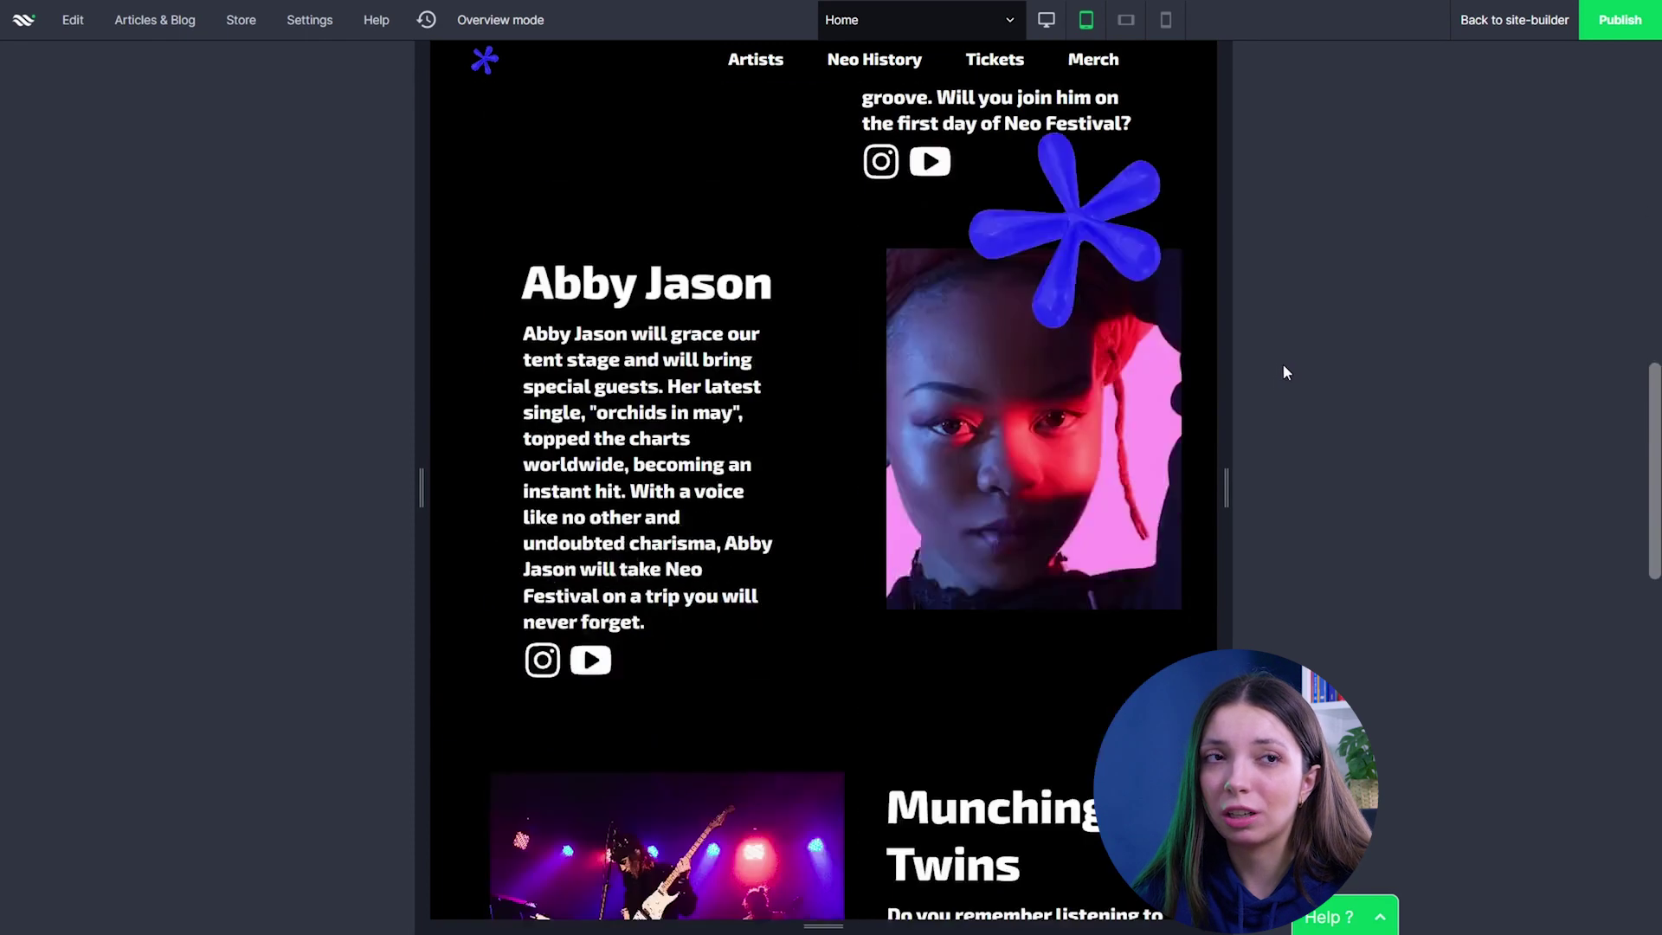
{"action": "scroll", "coordinate": [1282, 367], "scroll_direction": "down", "scroll_amount": 5}
{"action": "scroll", "coordinate": [1281, 373], "scroll_direction": "down", "scroll_amount": 4}
{"action": "scroll", "coordinate": [1280, 378], "scroll_direction": "down", "scroll_amount": 5}
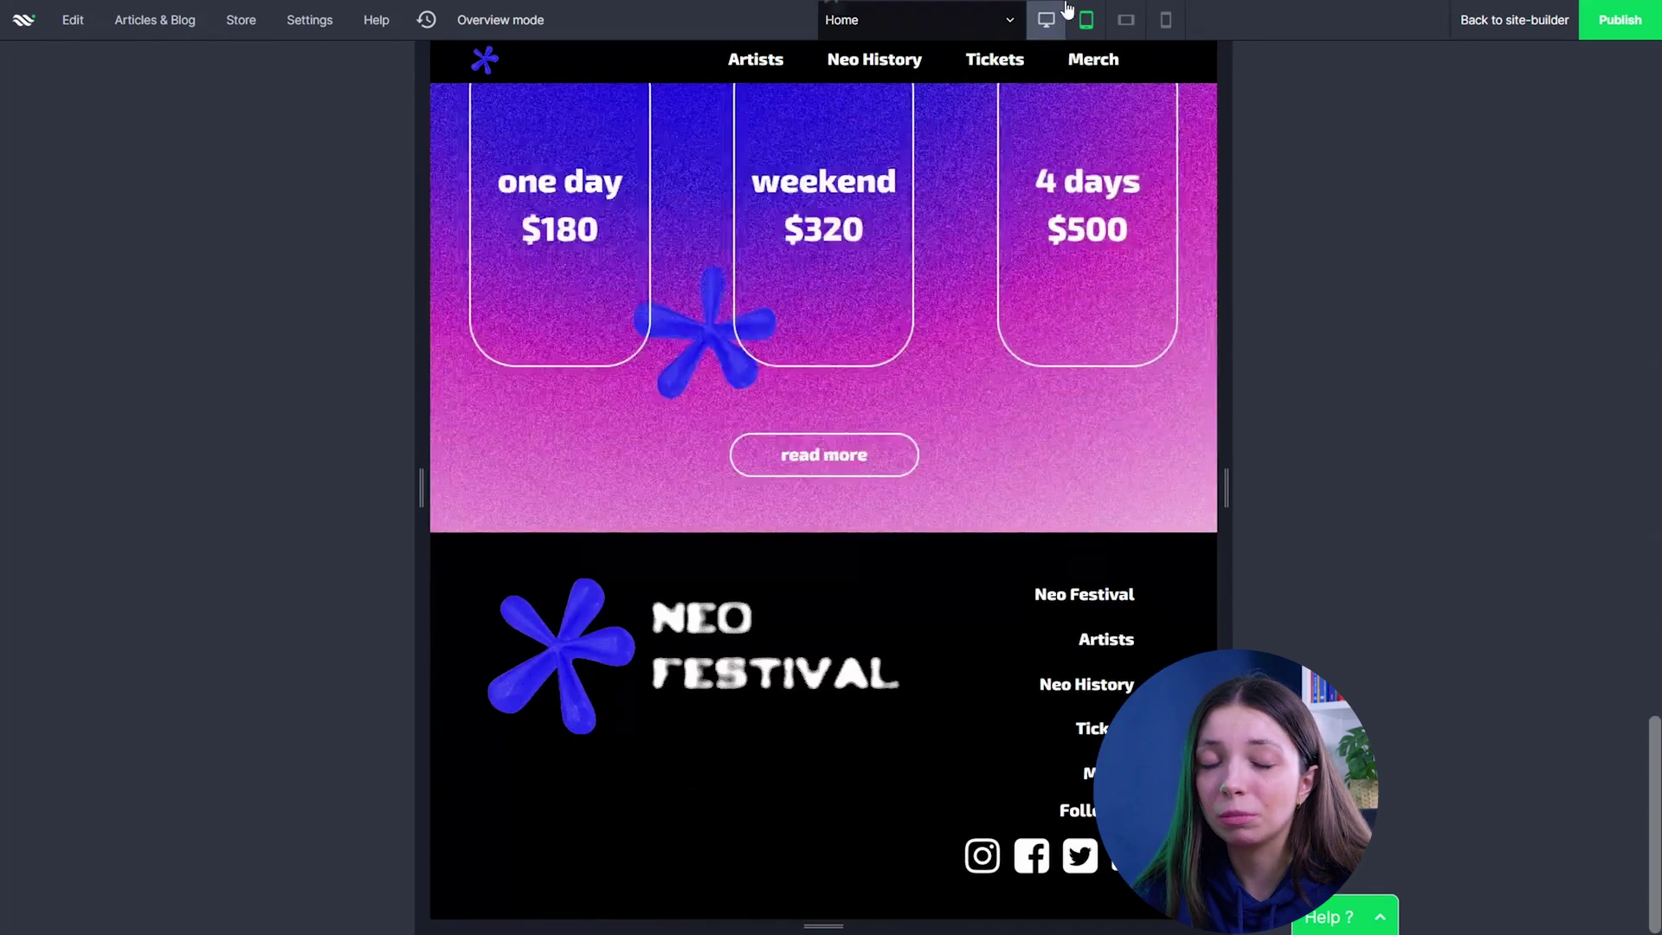
Switch the preview to mobile landscape width and scroll down to the stacked ticket cards.
{"action": "left_click", "coordinate": [1125, 19]}
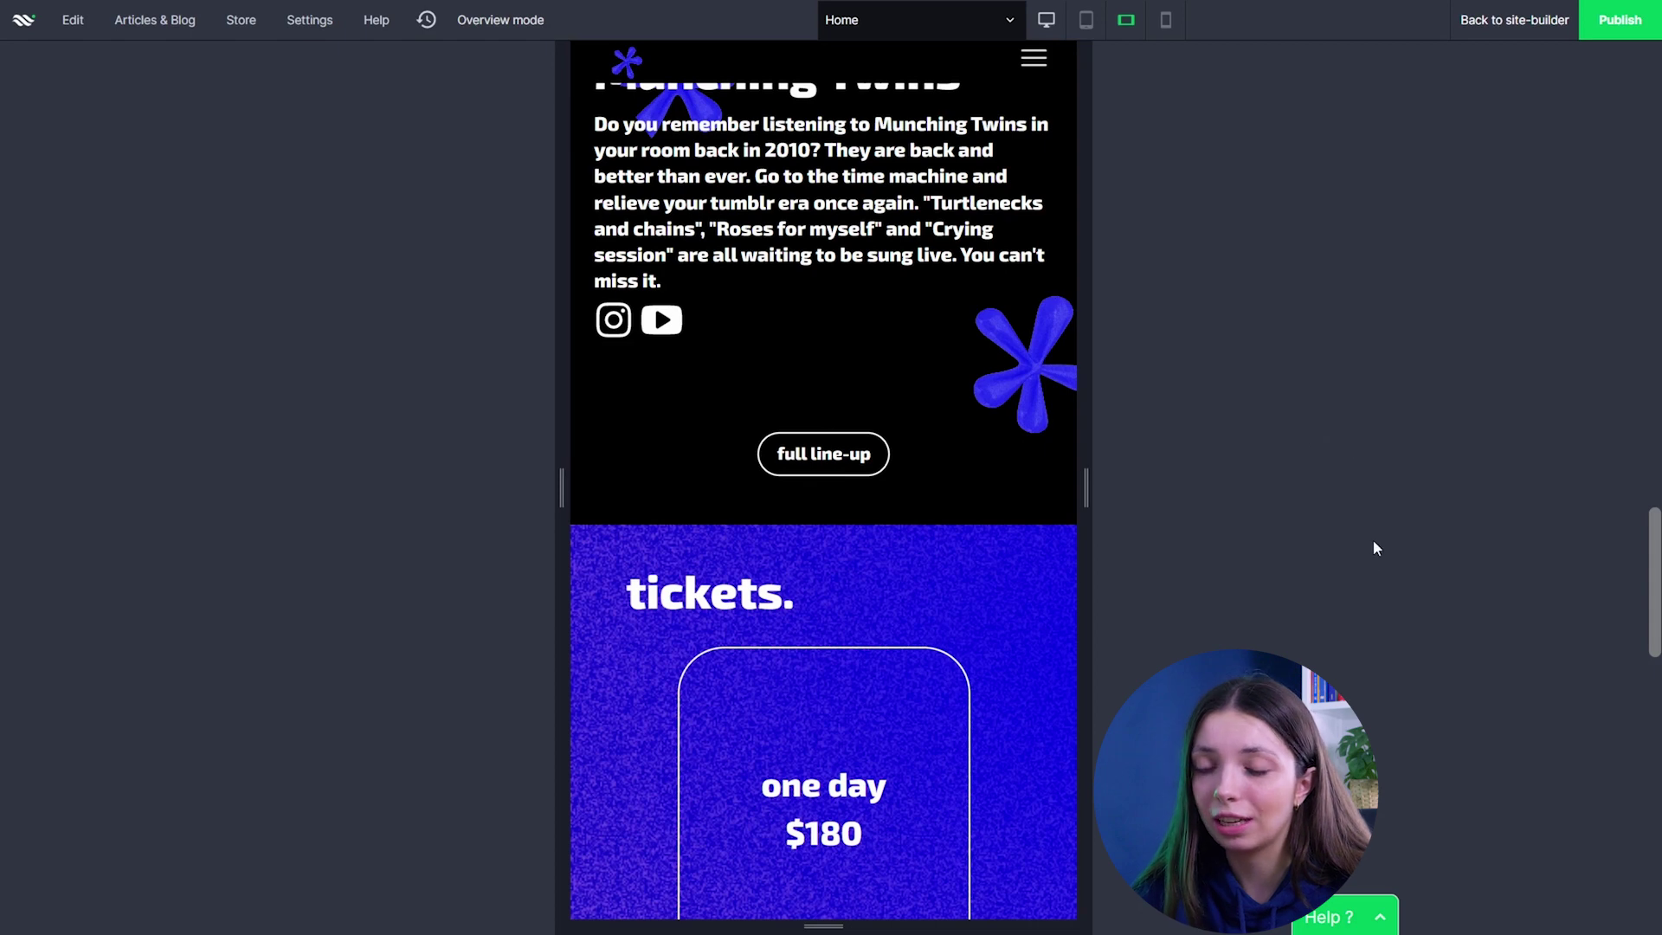
{"action": "scroll", "coordinate": [1378, 538], "scroll_direction": "down", "scroll_amount": 5}
{"action": "scroll", "coordinate": [1372, 547], "scroll_direction": "down", "scroll_amount": 1}
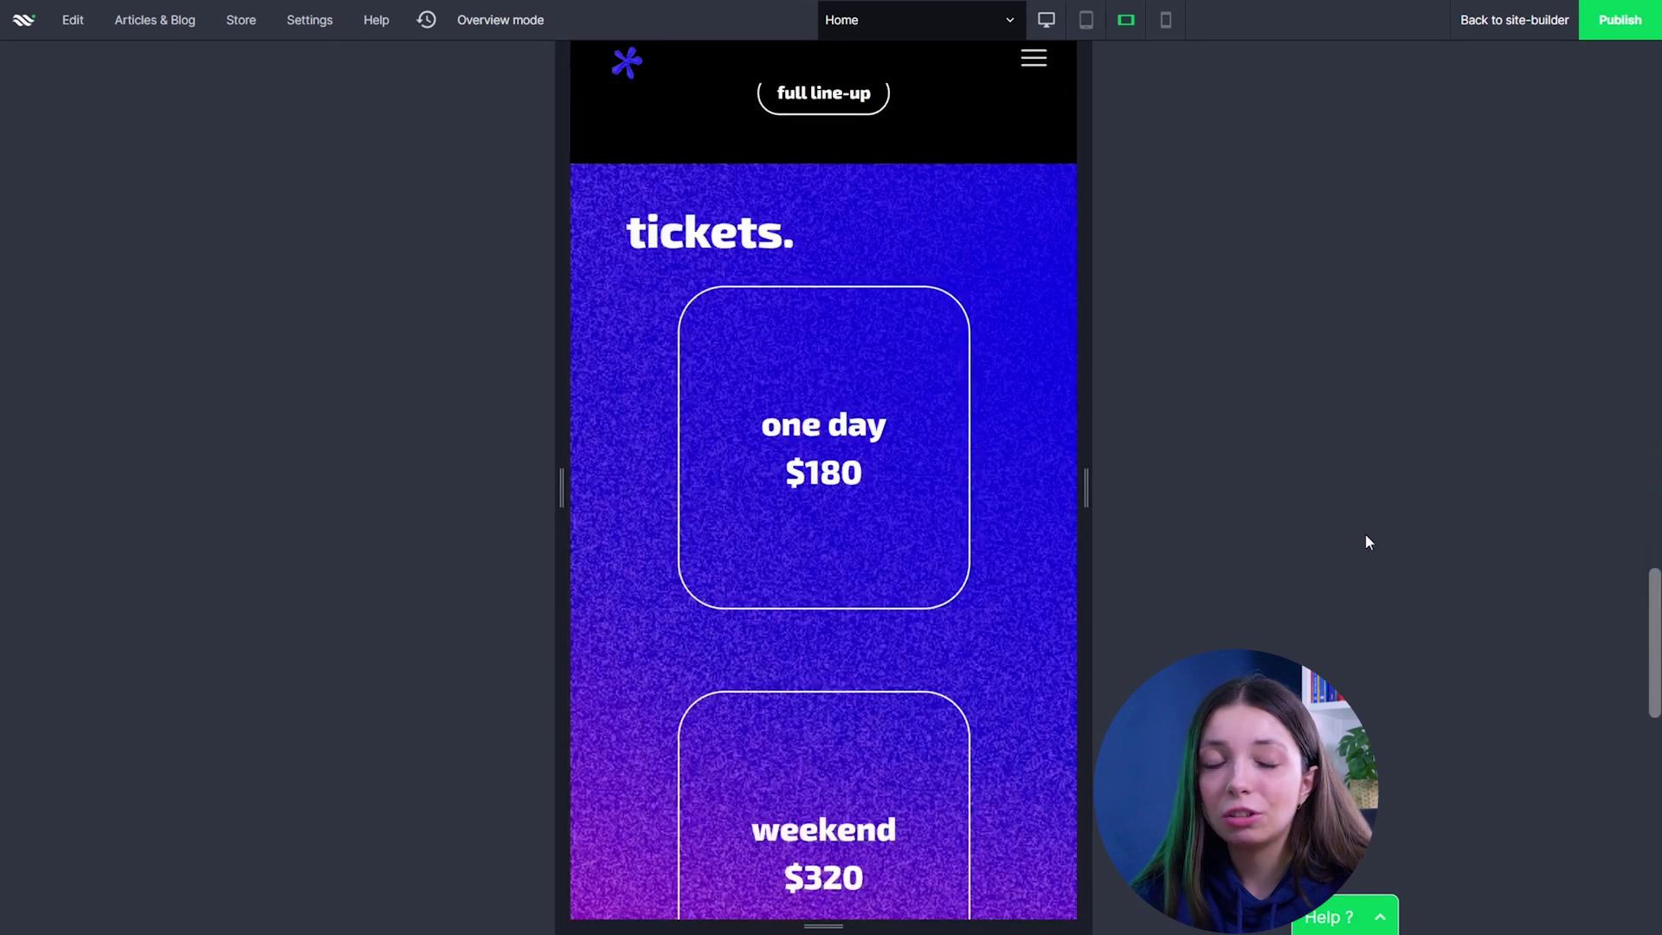
{"action": "scroll", "coordinate": [1366, 542], "scroll_direction": "down", "scroll_amount": 5}
Open the Tickets page from the one-day ticket card in the preview.
{"action": "scroll", "coordinate": [1359, 543], "scroll_direction": "up", "scroll_amount": 4}
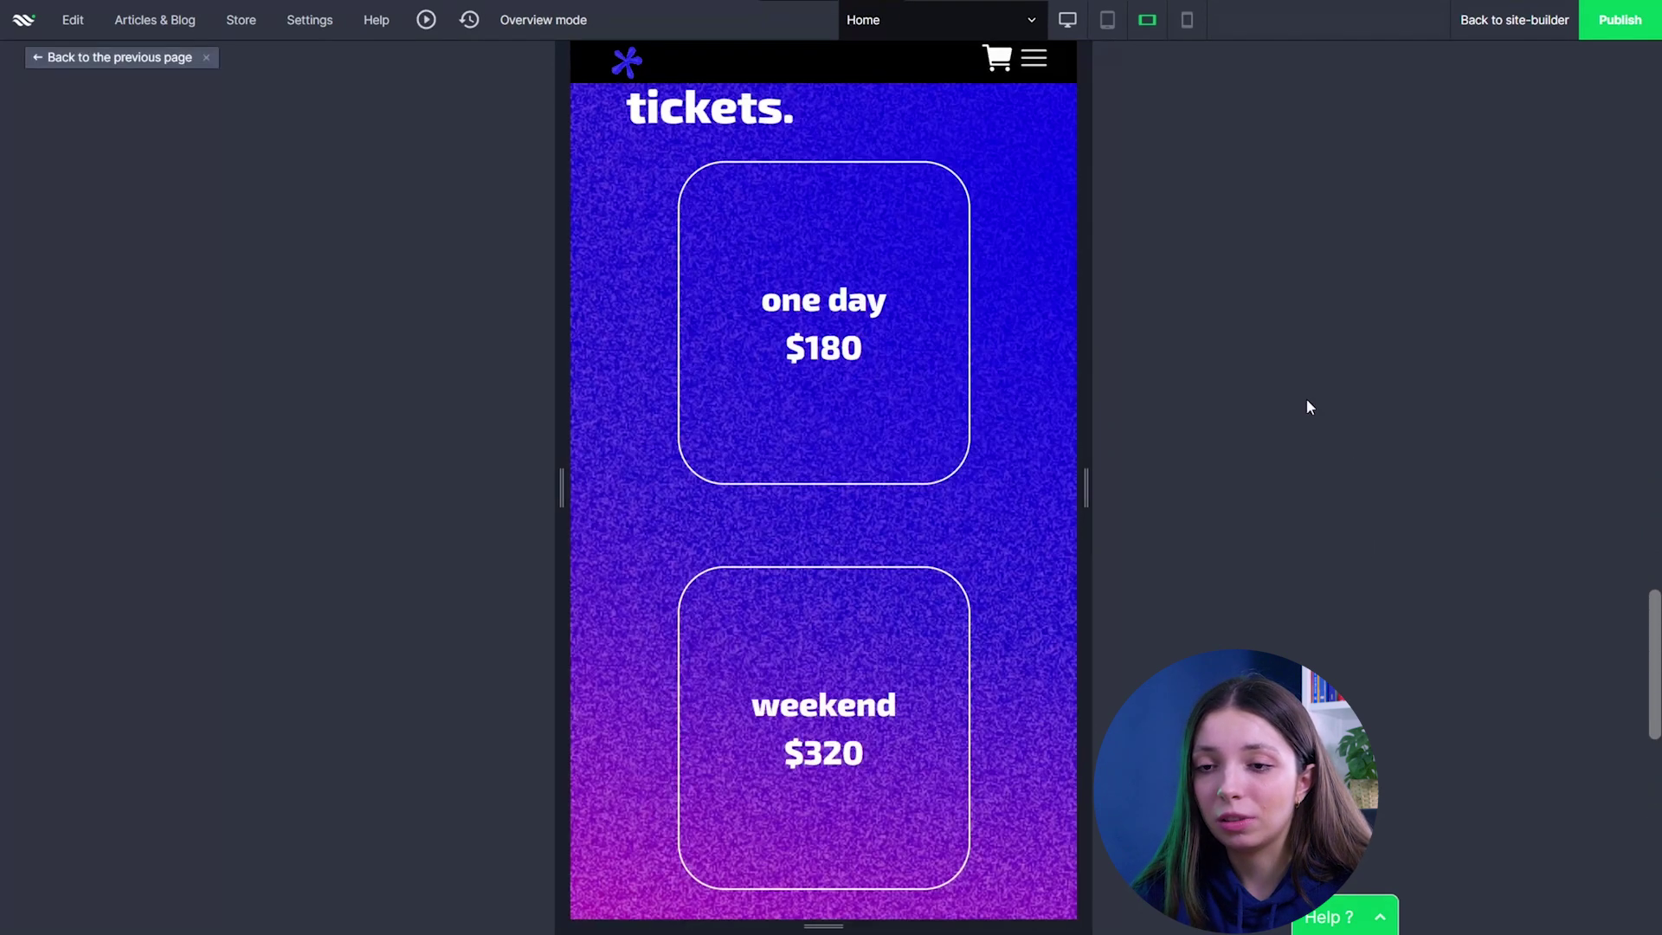
{"action": "left_click", "coordinate": [853, 468]}
{"action": "scroll", "coordinate": [779, 606], "scroll_direction": "down", "scroll_amount": 8}
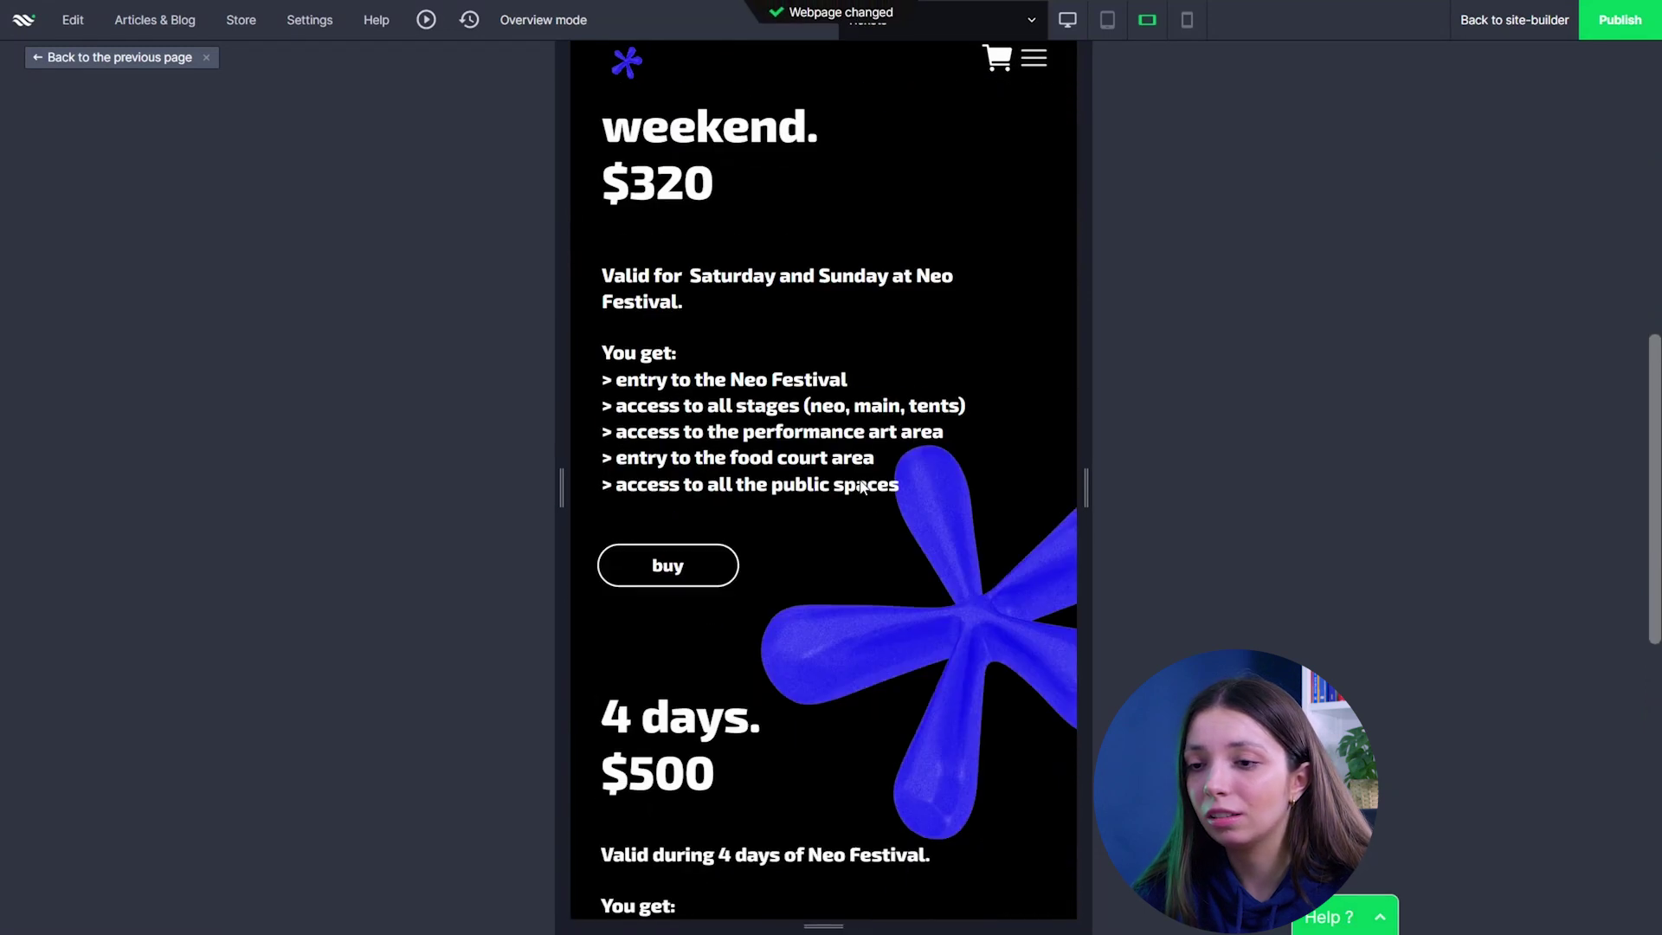
{"action": "scroll", "coordinate": [736, 675], "scroll_direction": "up", "scroll_amount": 7}
Add a Friday one-day ticket to the cart and keep shopping.
{"action": "left_click", "coordinate": [711, 725]}
{"action": "left_click", "coordinate": [742, 367]}
{"action": "left_click", "coordinate": [755, 462]}
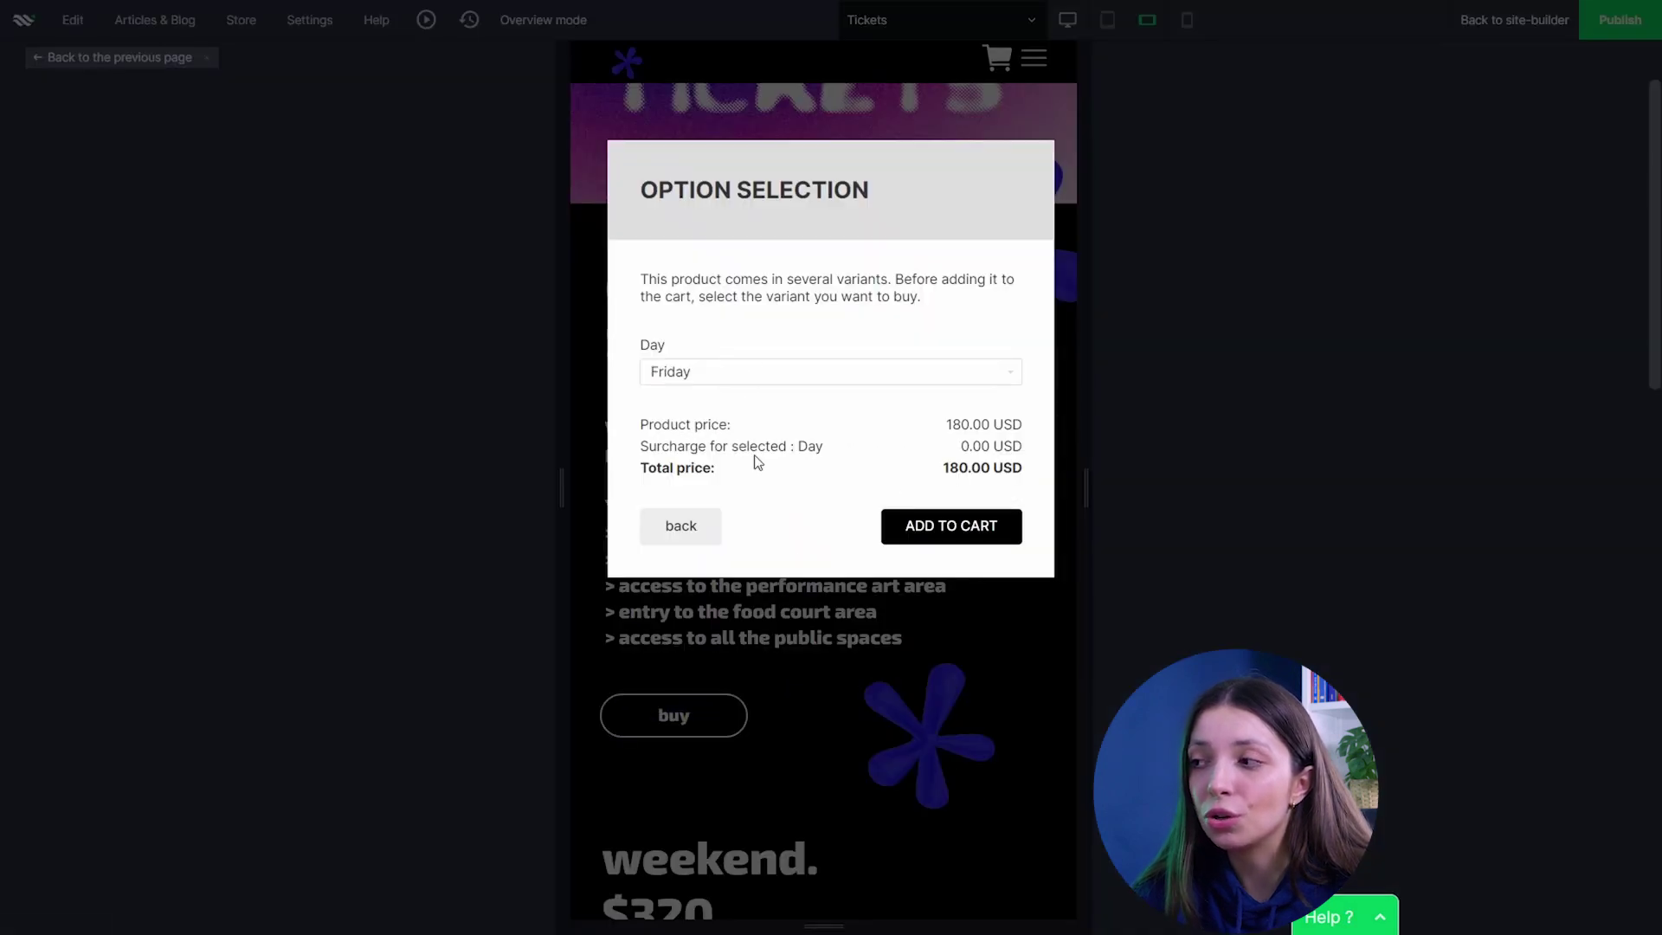
{"action": "left_click", "coordinate": [932, 538]}
{"action": "left_click", "coordinate": [889, 589]}
Add the 4-days ticket to the cart, bringing the subtotal to 680 USD.
{"action": "scroll", "coordinate": [892, 585], "scroll_direction": "down", "scroll_amount": 5}
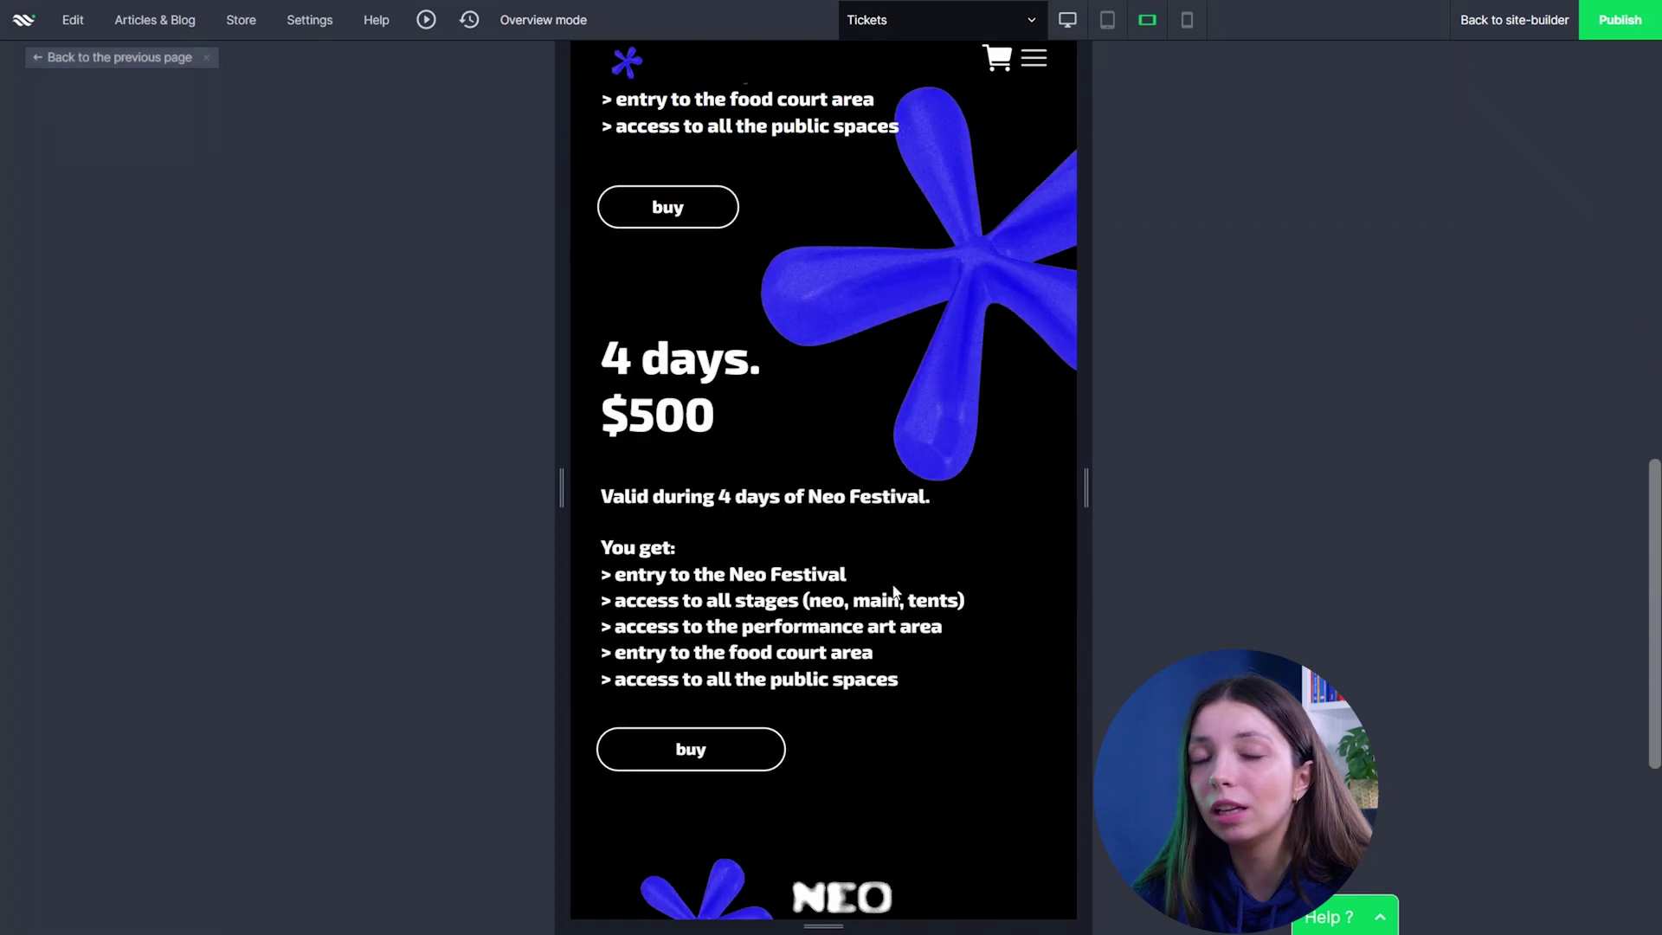
{"action": "scroll", "coordinate": [892, 585], "scroll_direction": "down", "scroll_amount": 1}
{"action": "left_click", "coordinate": [735, 627]}
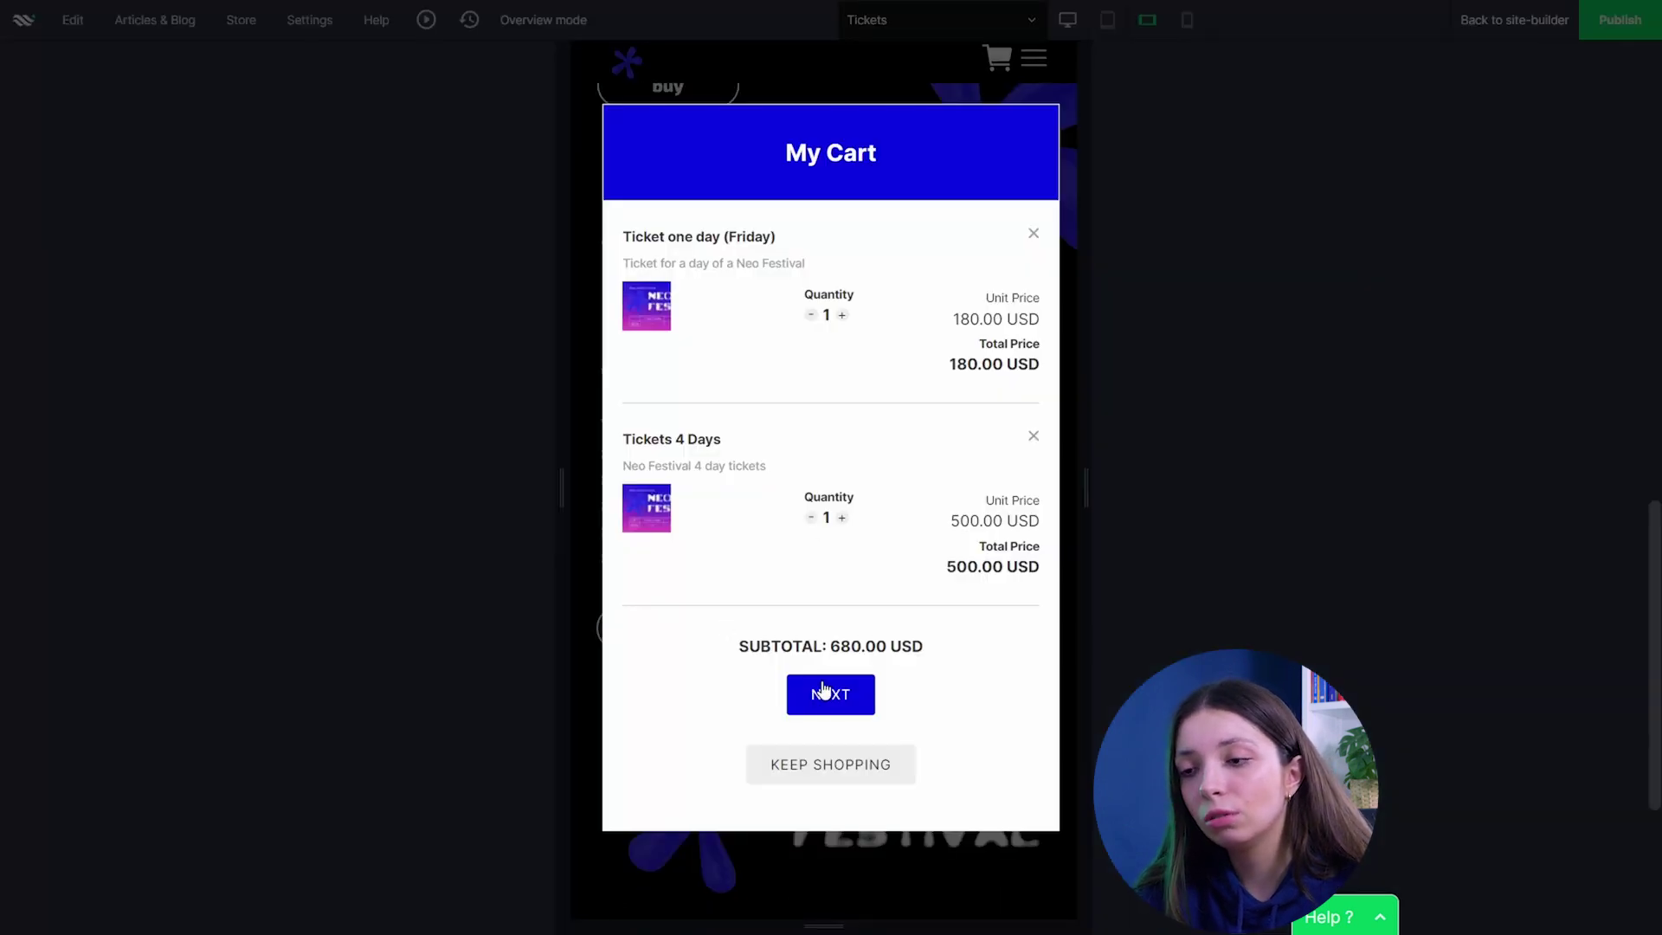
{"action": "scroll", "coordinate": [1404, 259], "scroll_direction": "down", "scroll_amount": 5}
{"action": "scroll", "coordinate": [1404, 262], "scroll_direction": "down", "scroll_amount": 5}
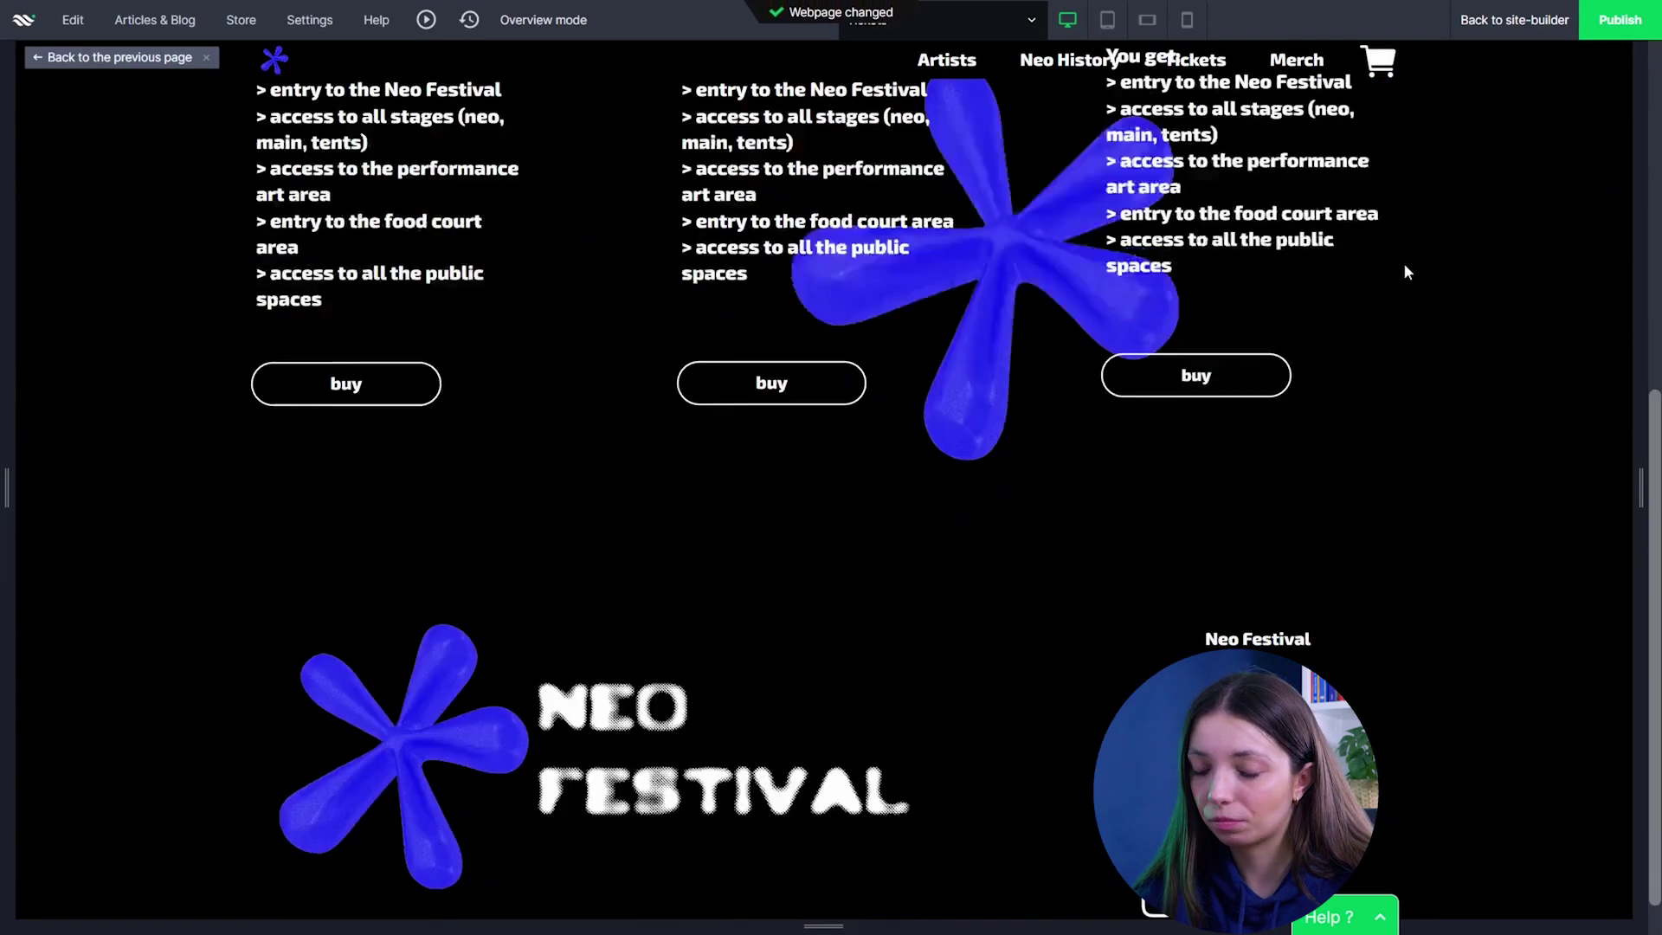
Scroll through the Neo History timeline and image sliders, then return to Home.
{"action": "scroll", "coordinate": [1045, 336], "scroll_direction": "down", "scroll_amount": 4}
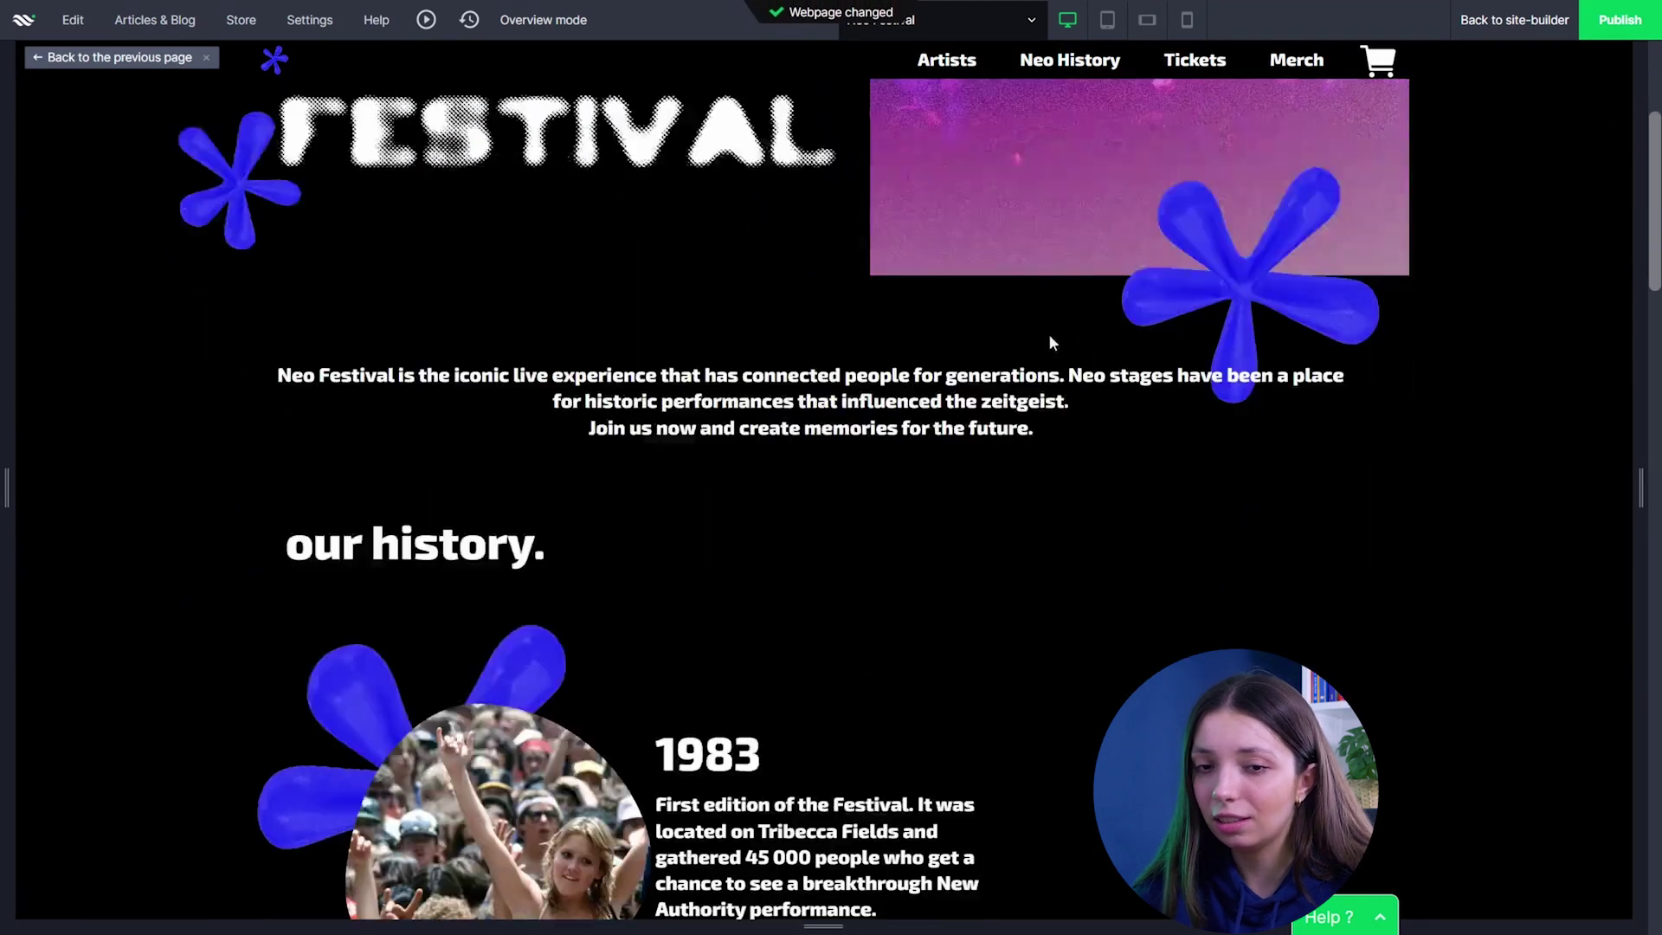
{"action": "scroll", "coordinate": [1366, 350], "scroll_direction": "down", "scroll_amount": 5}
{"action": "scroll", "coordinate": [1366, 361], "scroll_direction": "down", "scroll_amount": 2}
{"action": "scroll", "coordinate": [1411, 339], "scroll_direction": "down", "scroll_amount": 3}
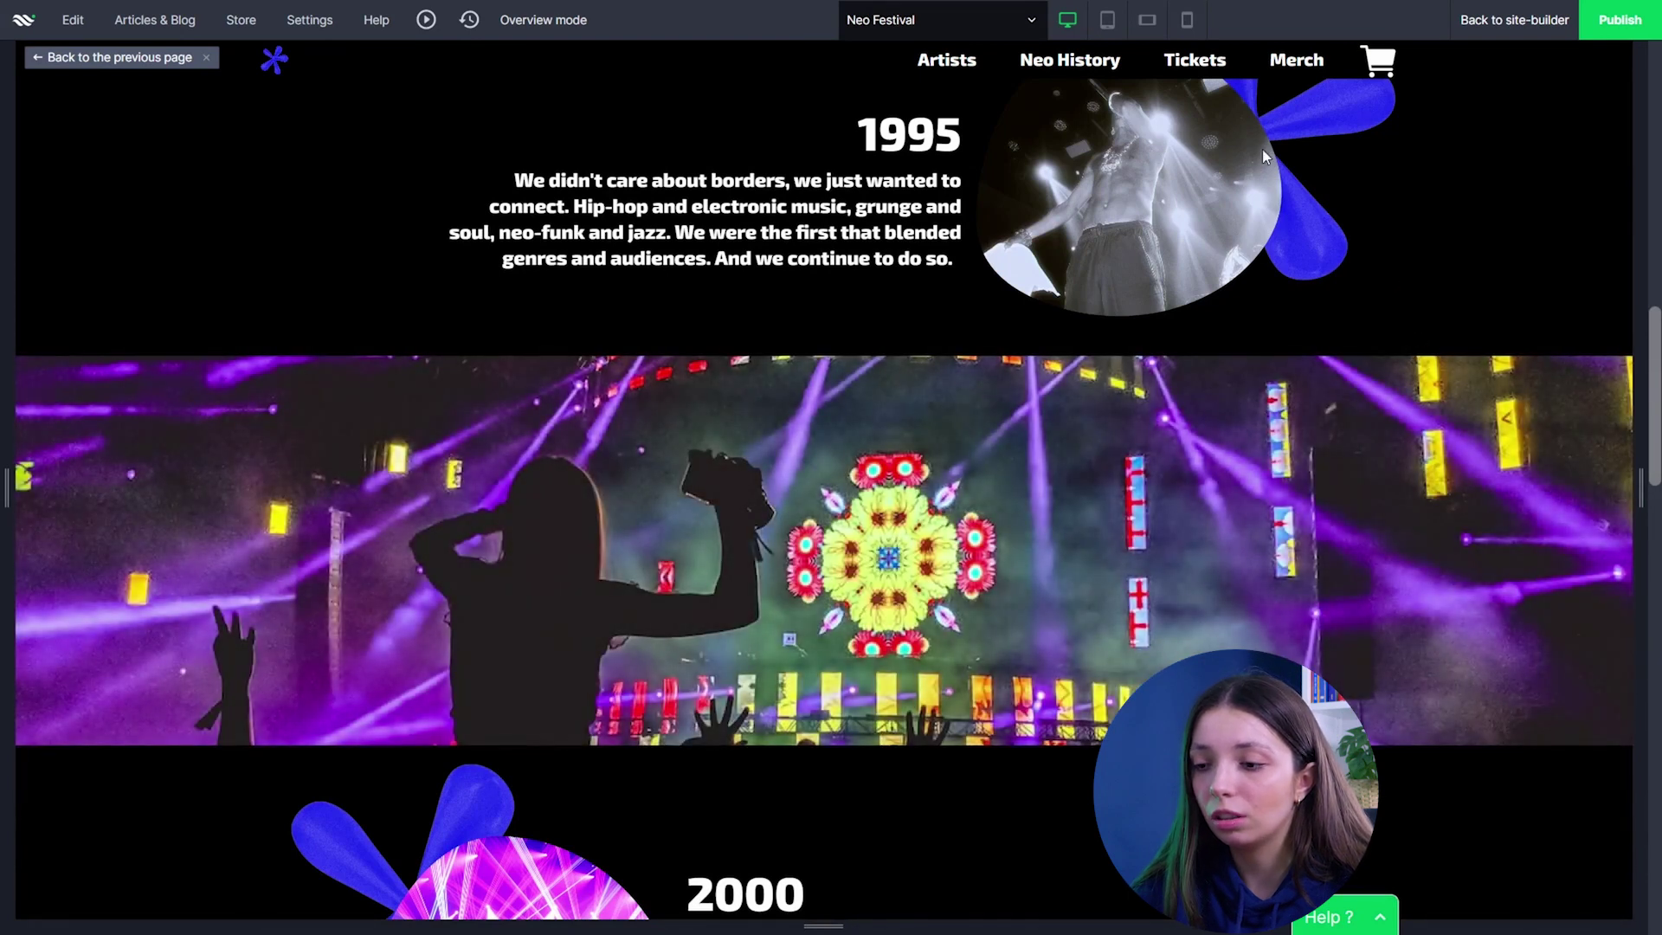
{"action": "left_click", "coordinate": [1190, 77]}
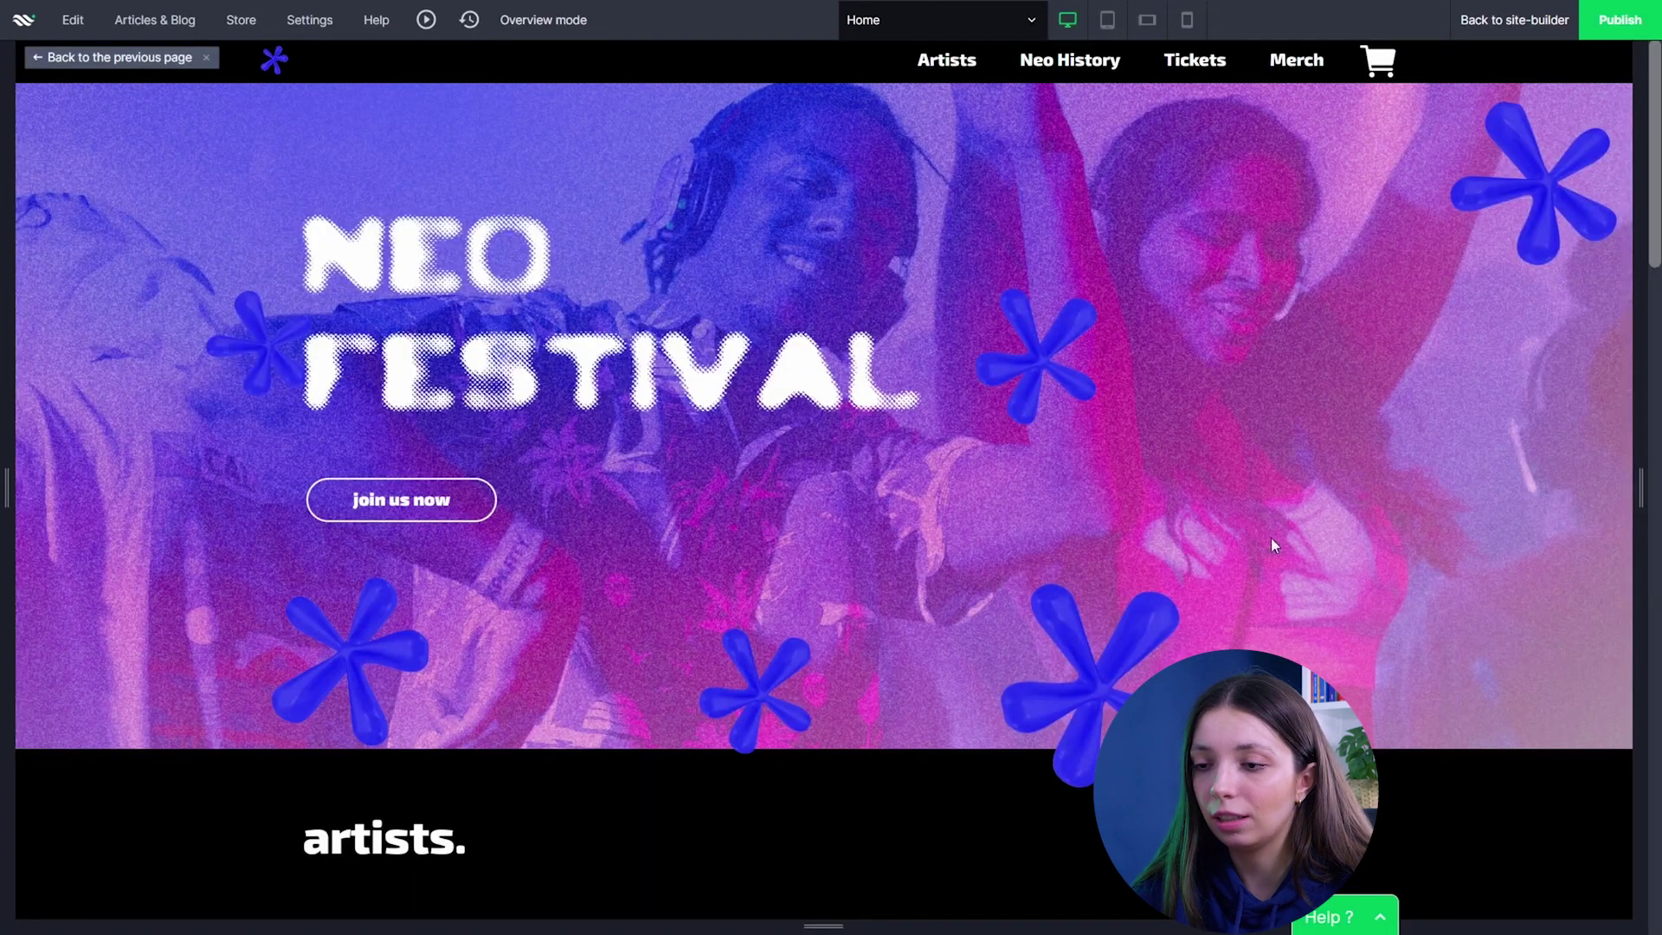